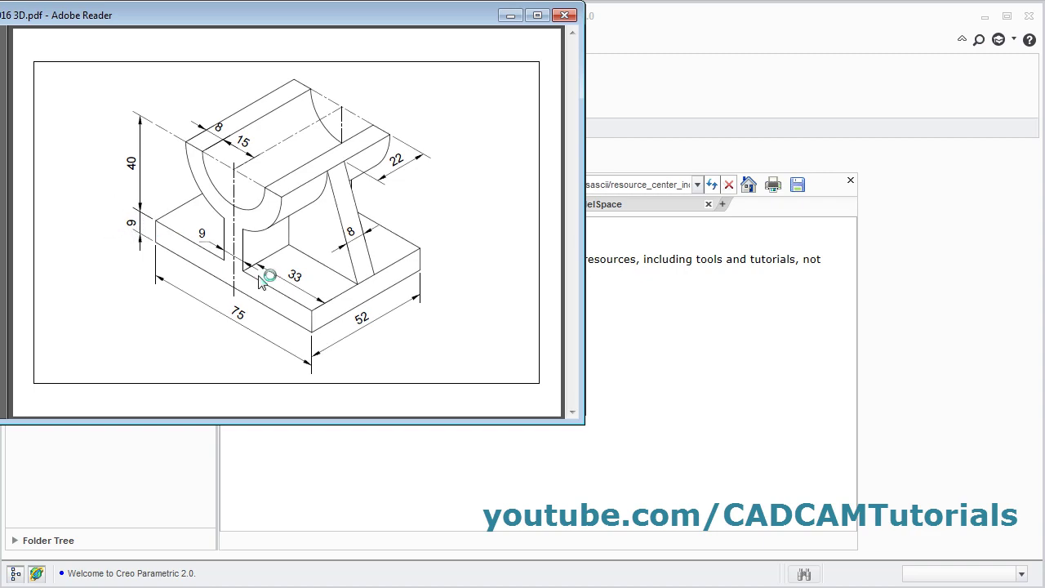
- Switch to Creo Parametric and create a new solid part using the mmns_part_solid template instead of the default one
click(730, 350)
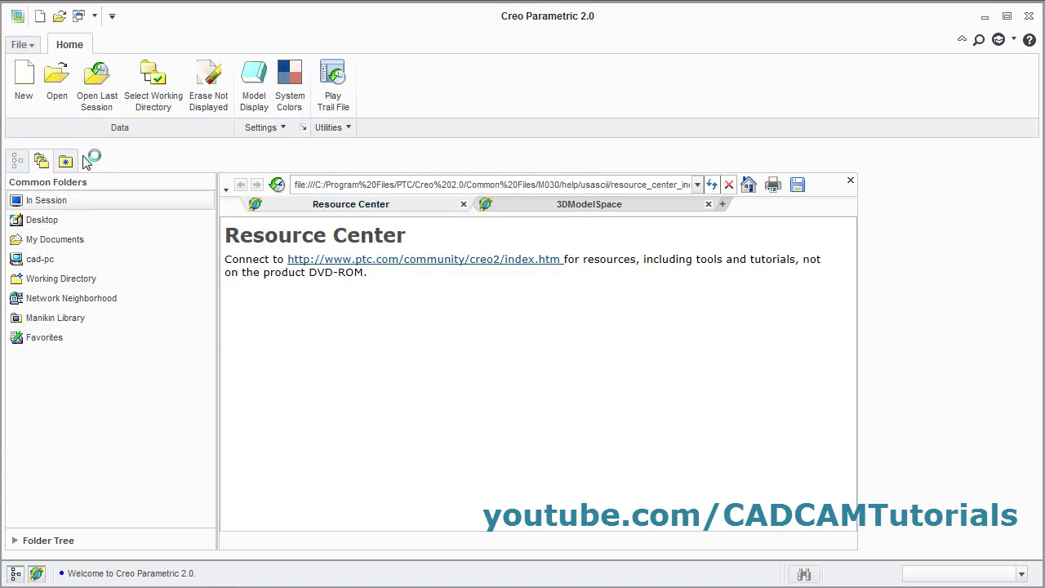
click(23, 82)
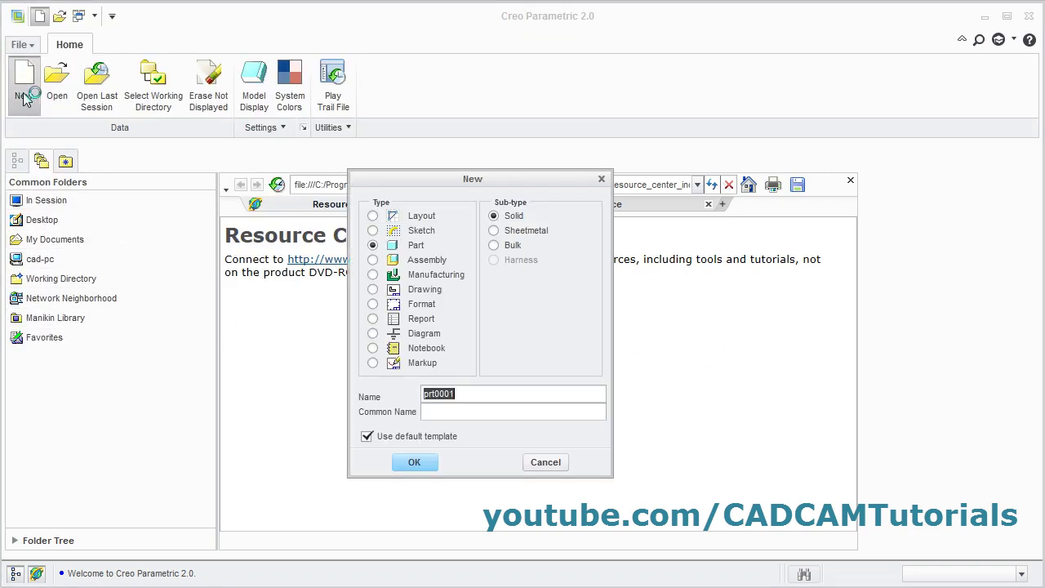
click(368, 438)
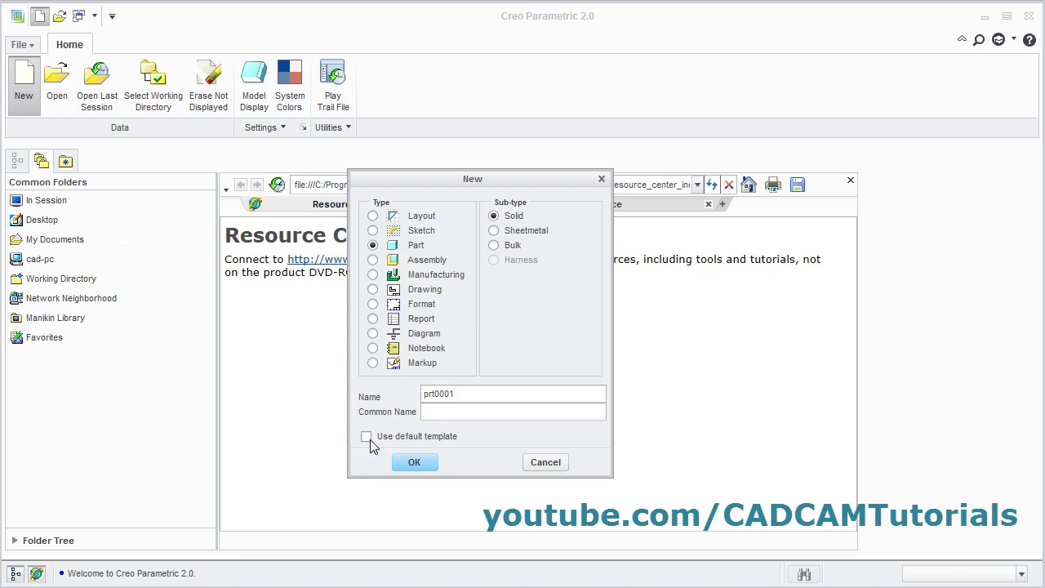
click(418, 464)
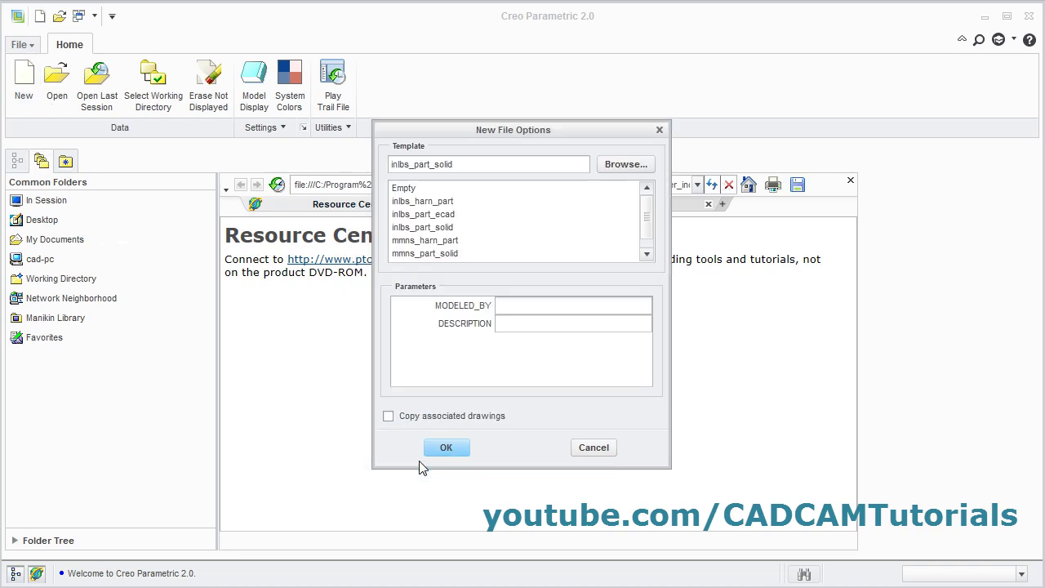
click(415, 254)
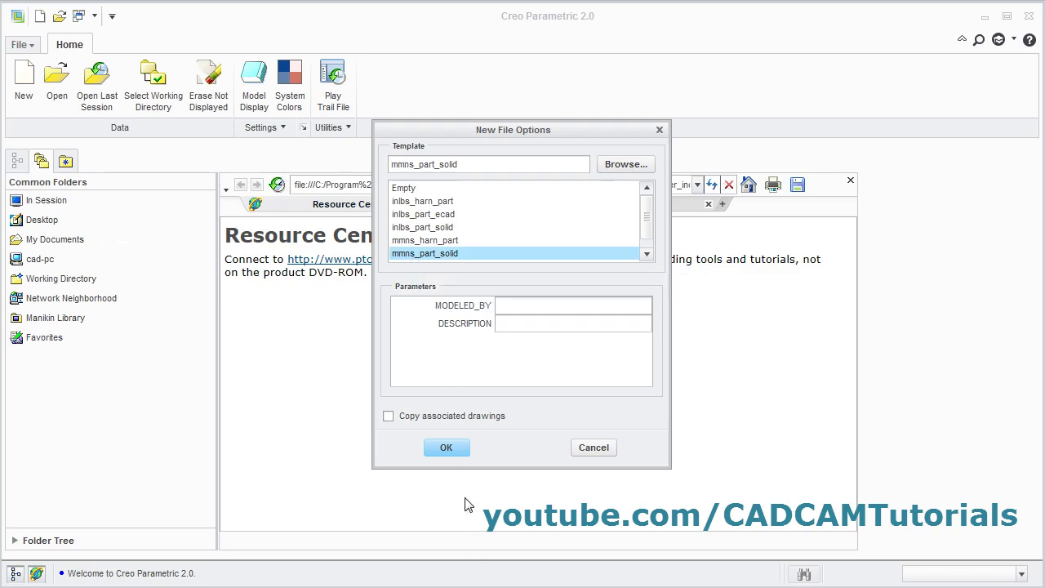
click(446, 448)
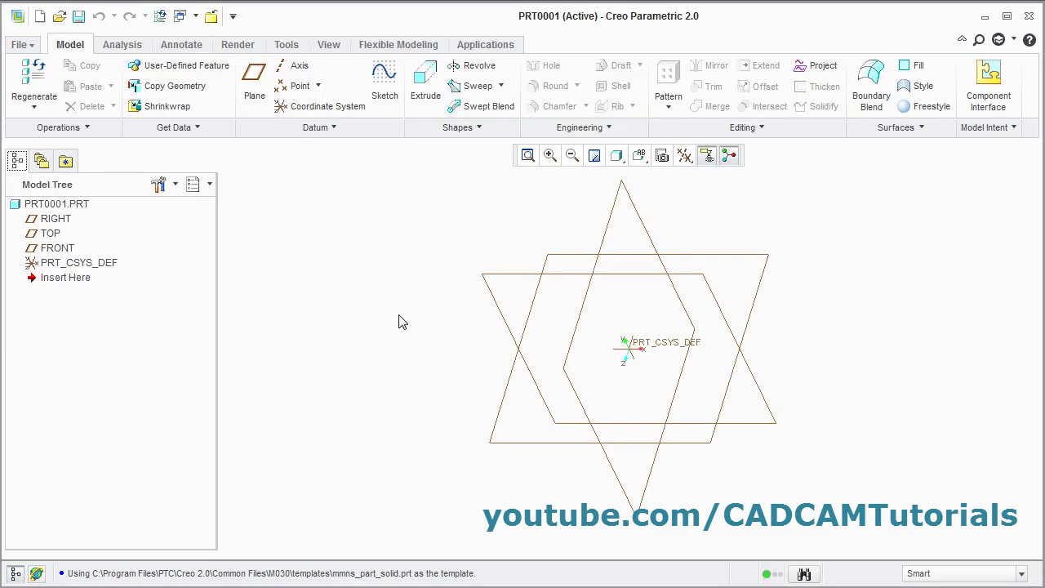
- Start an Extrude on the TOP plane and sketch a center rectangle about 348 by 385 mm at the origin
click(425, 89)
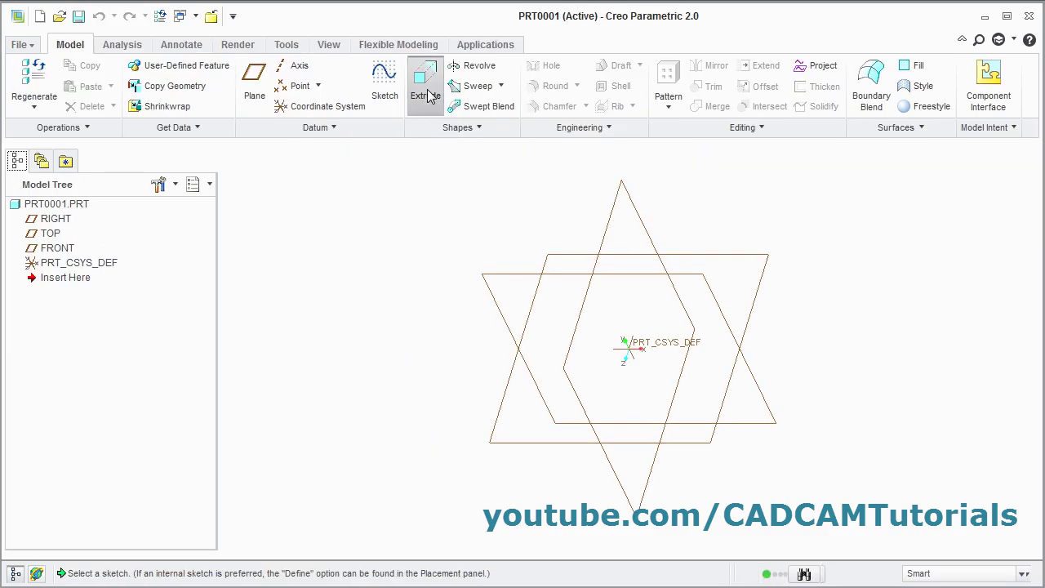
click(760, 291)
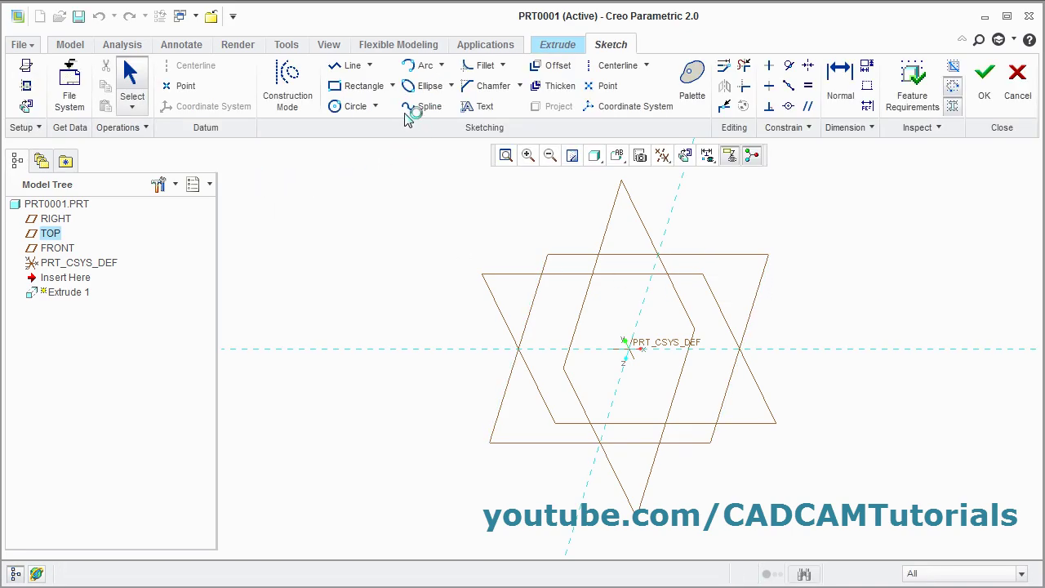
click(393, 85)
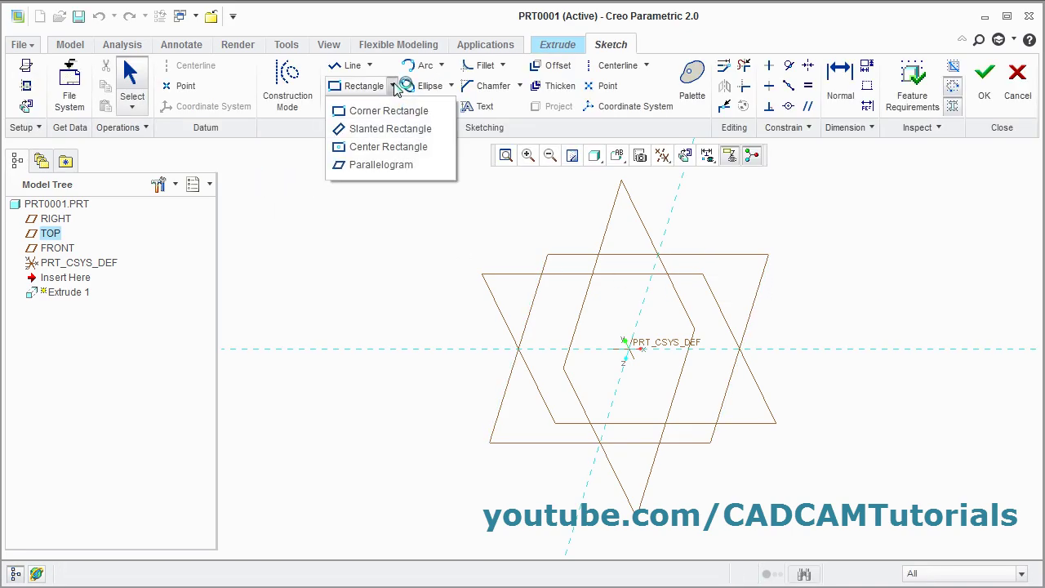
click(411, 153)
click(627, 350)
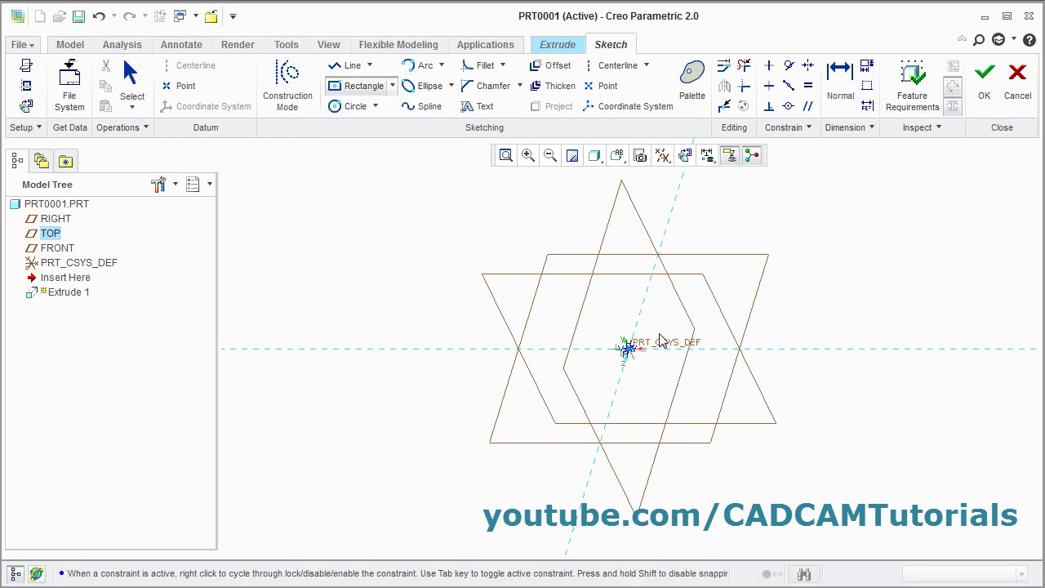
click(729, 281)
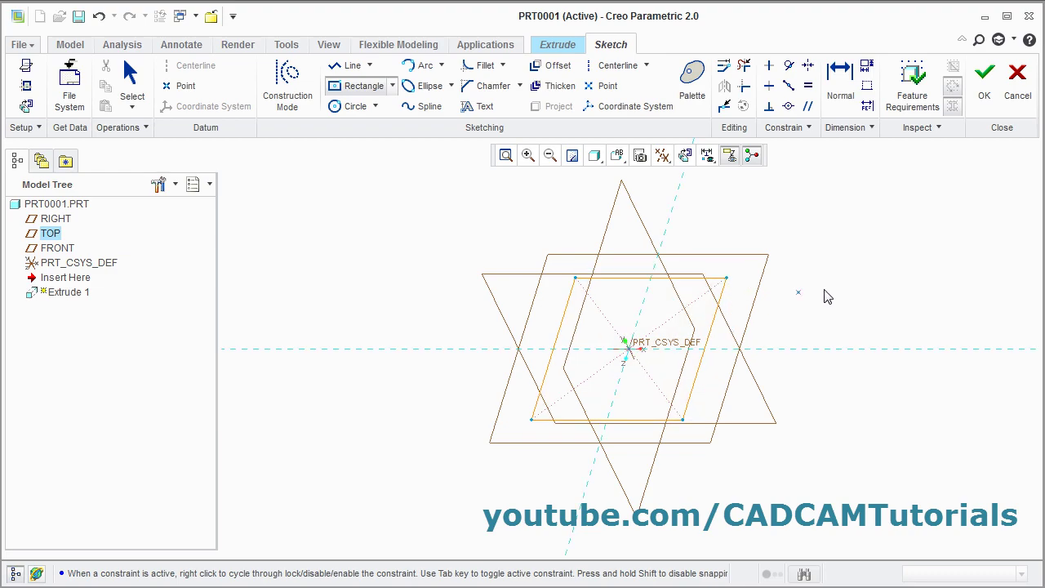
middle_click(833, 278)
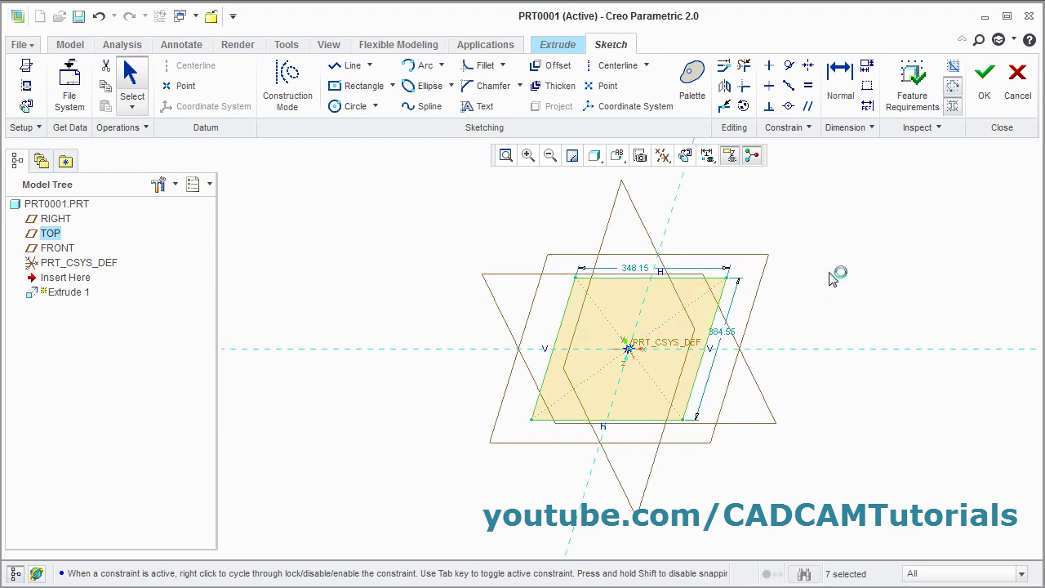
- Set the rectangle's horizontal dimension to 75 mm and its other dimension to 52 mm
double_click(631, 274)
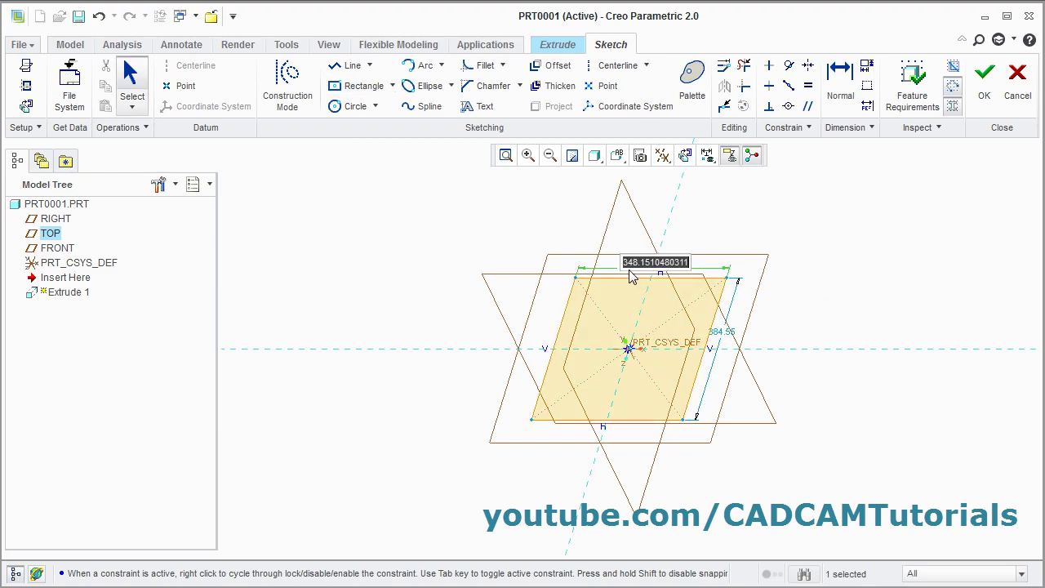
text(75)
key(Return)
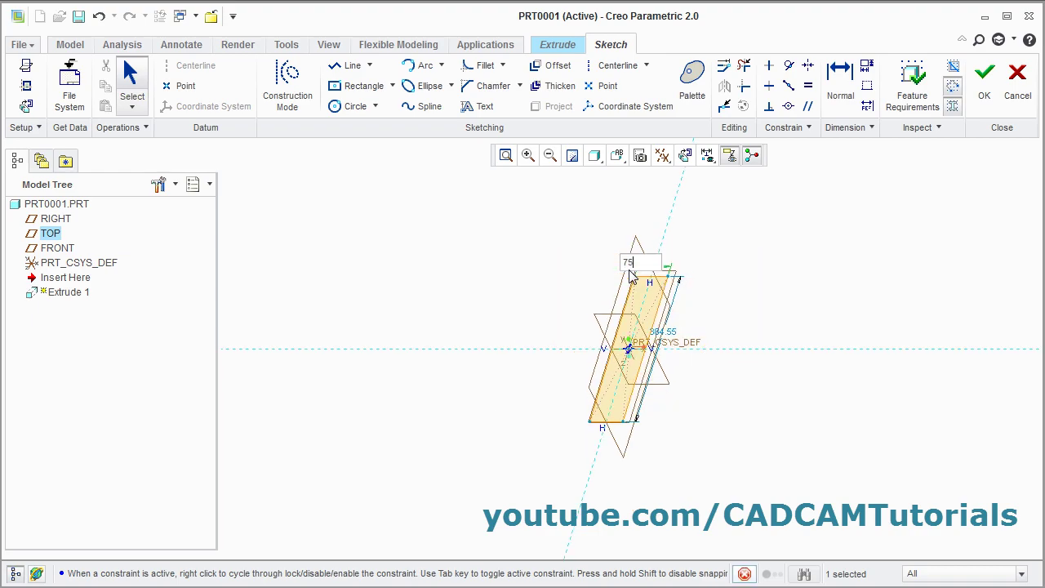
double_click(672, 328)
text(5)
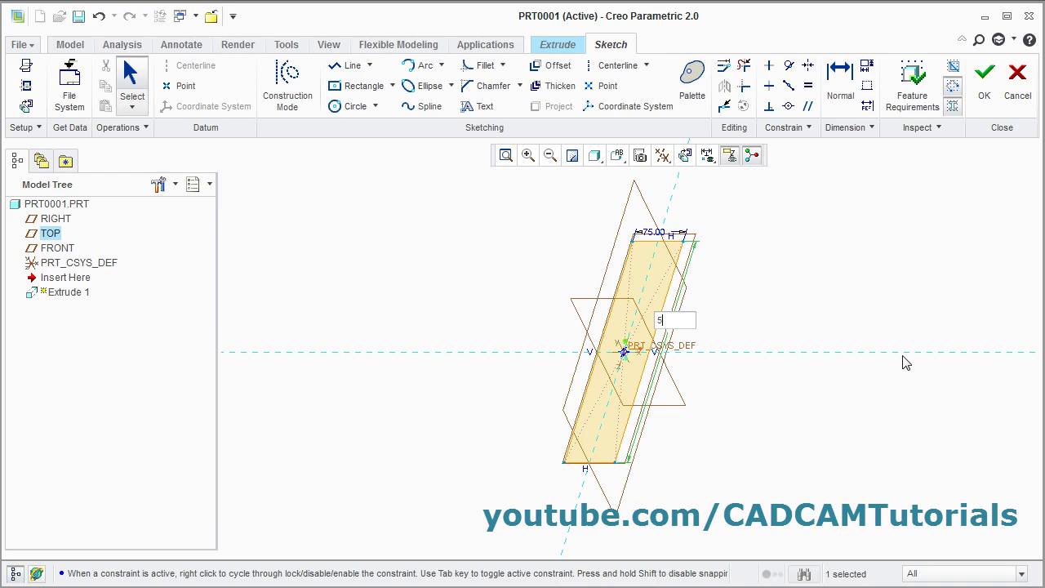
text(2)
key(Return)
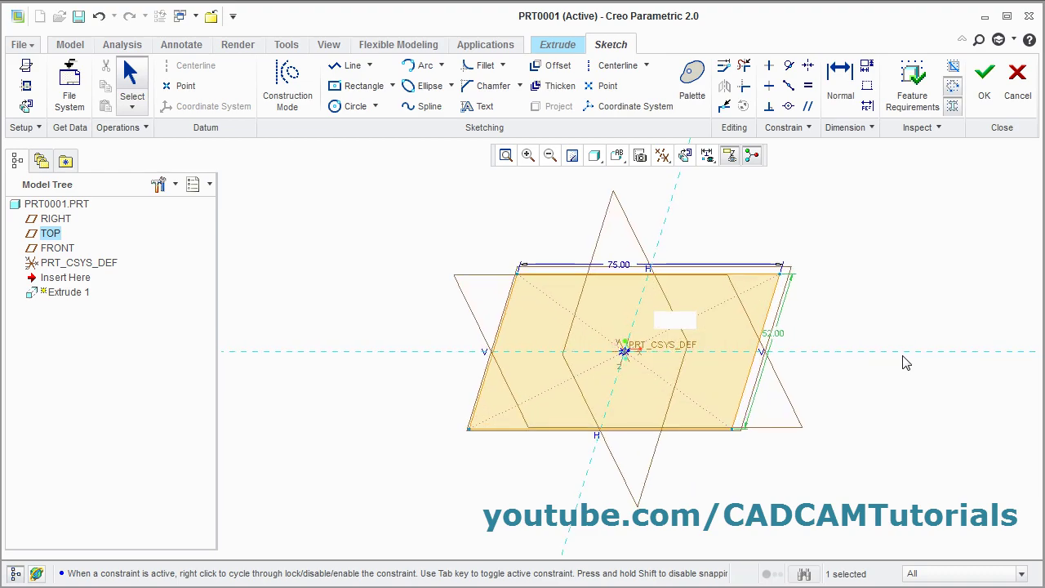
- Finish the rectangle sketch and extrude it 9 mm to form the base plate
click(986, 98)
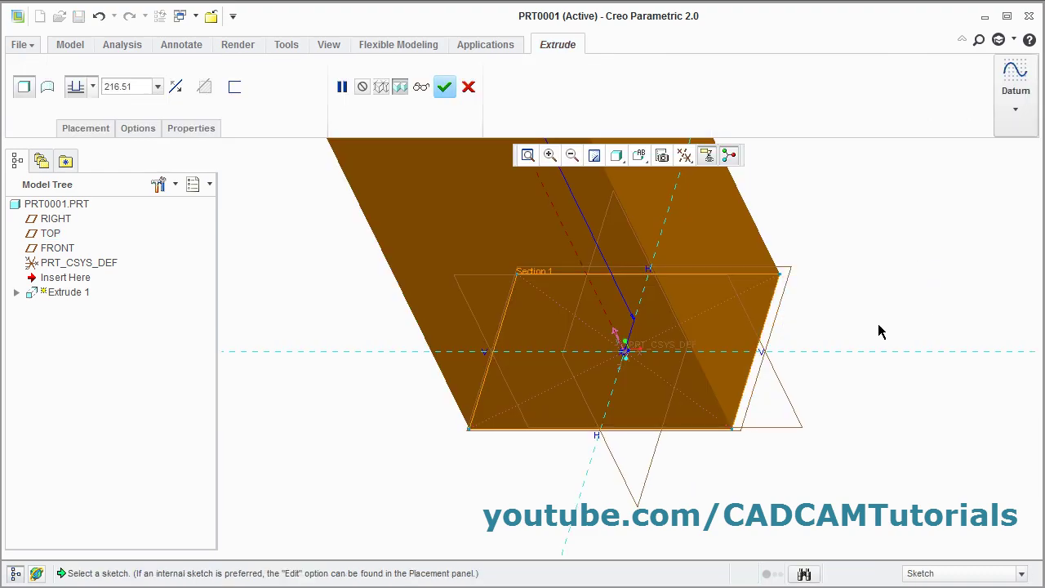
double_click(120, 86)
text(9)
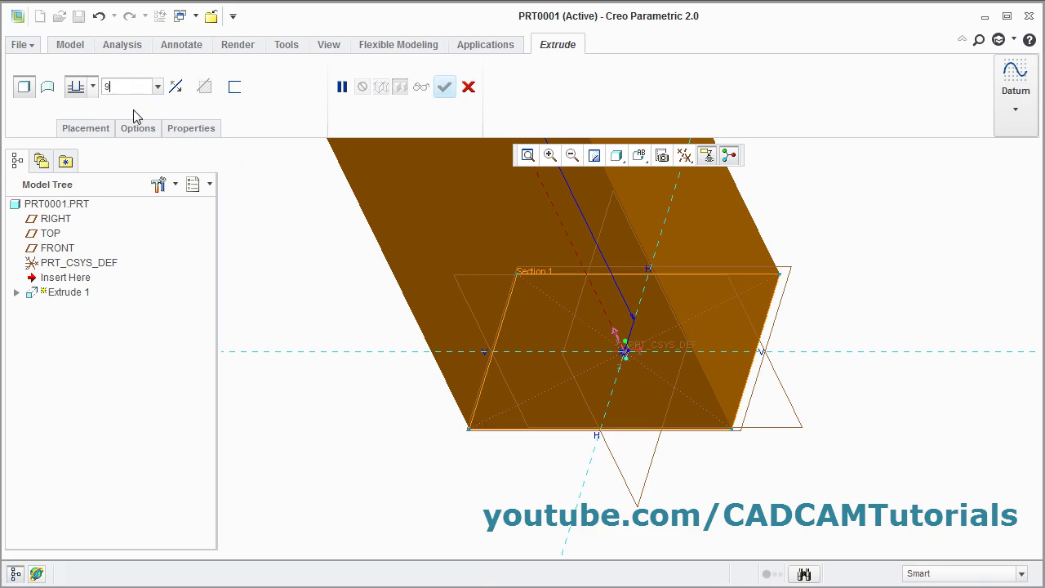
key(Return)
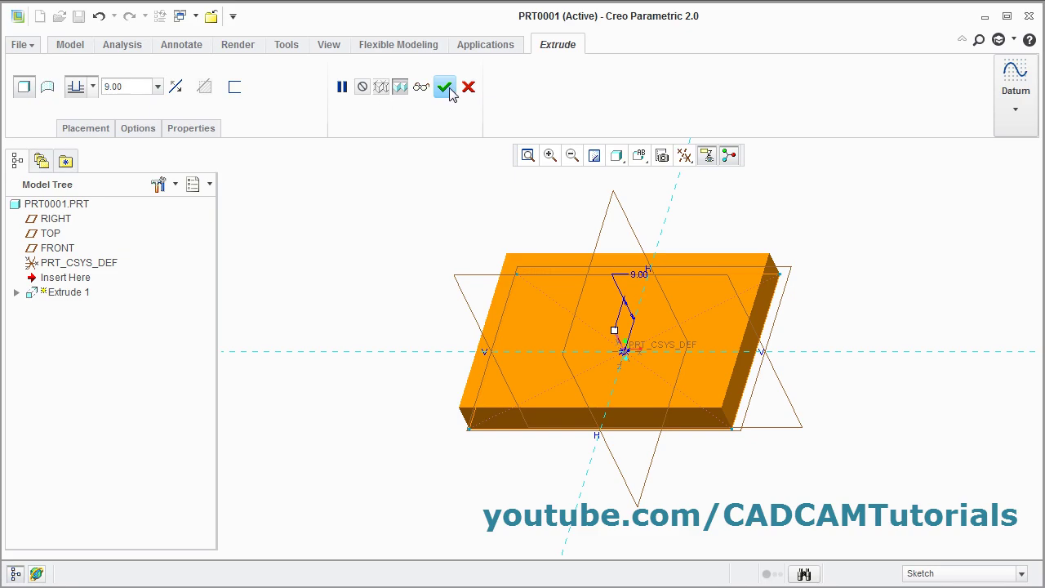
click(445, 88)
middle_drag(384, 381, 347, 426)
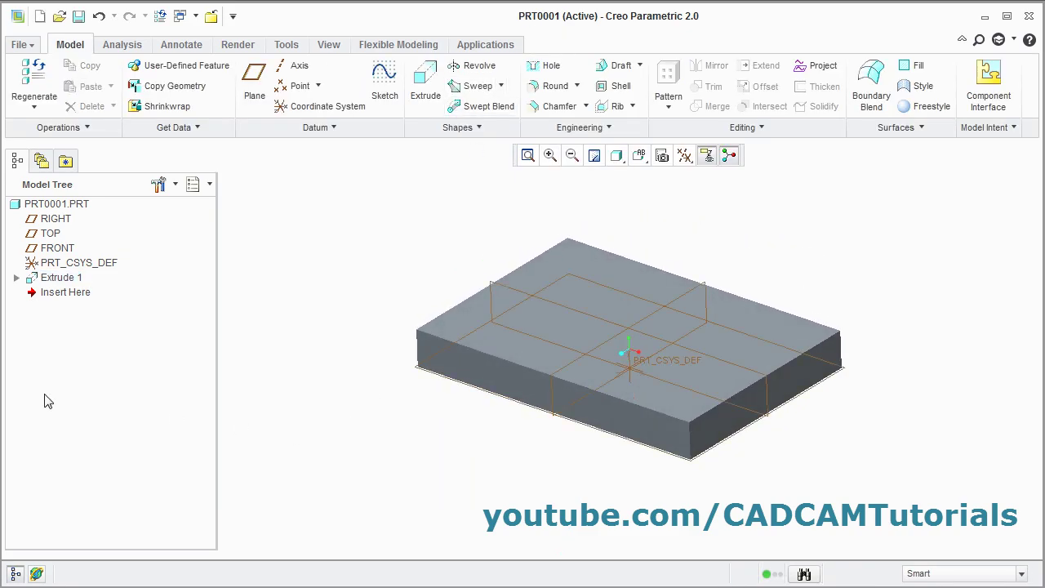
- Check the reference drawing, then start a second Extrude sketch on the base plate's long front face, viewed in 2D orientation
key(alt+Tab)
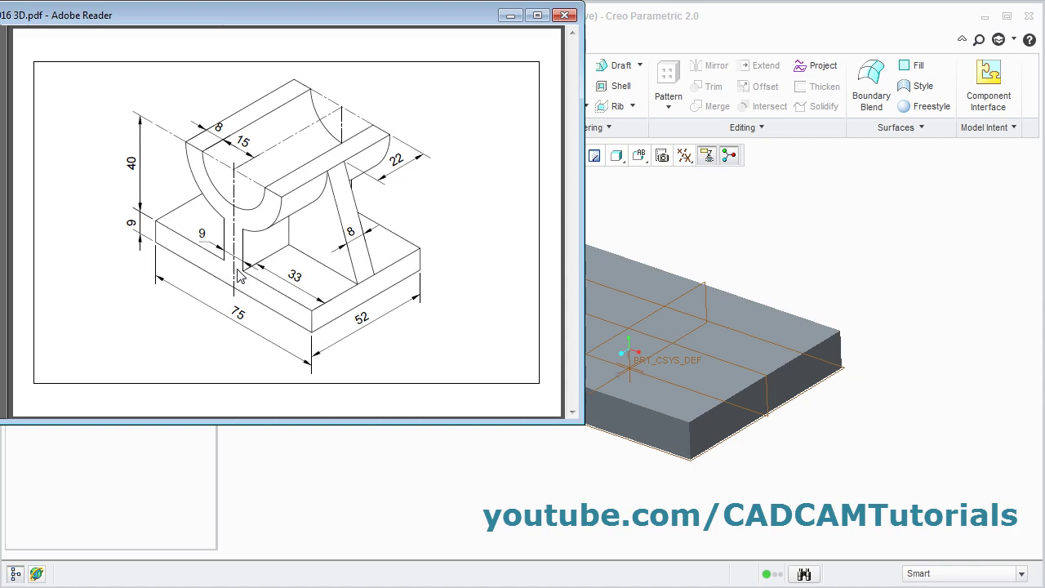
click(749, 217)
click(426, 88)
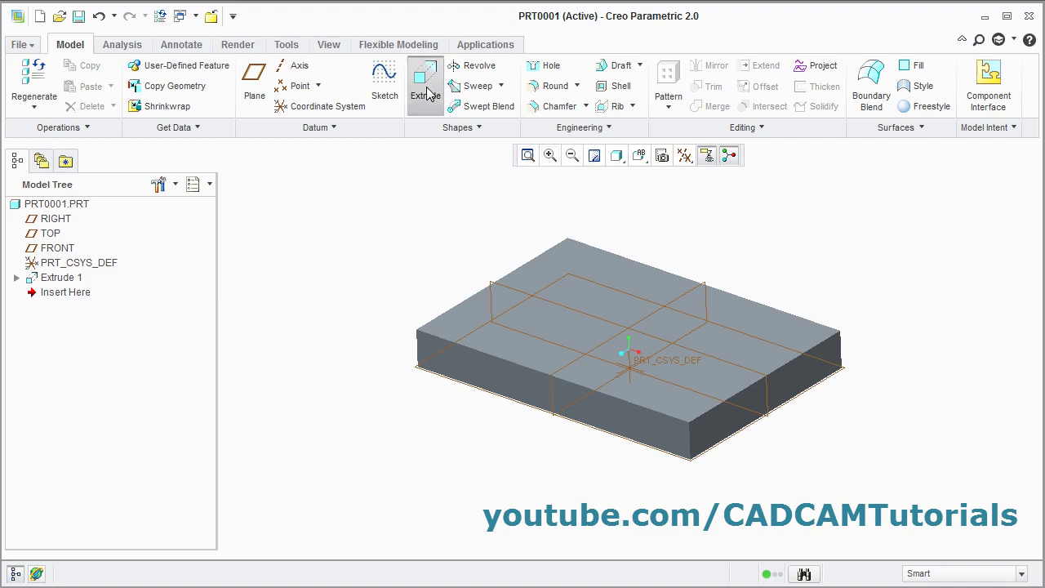
click(509, 382)
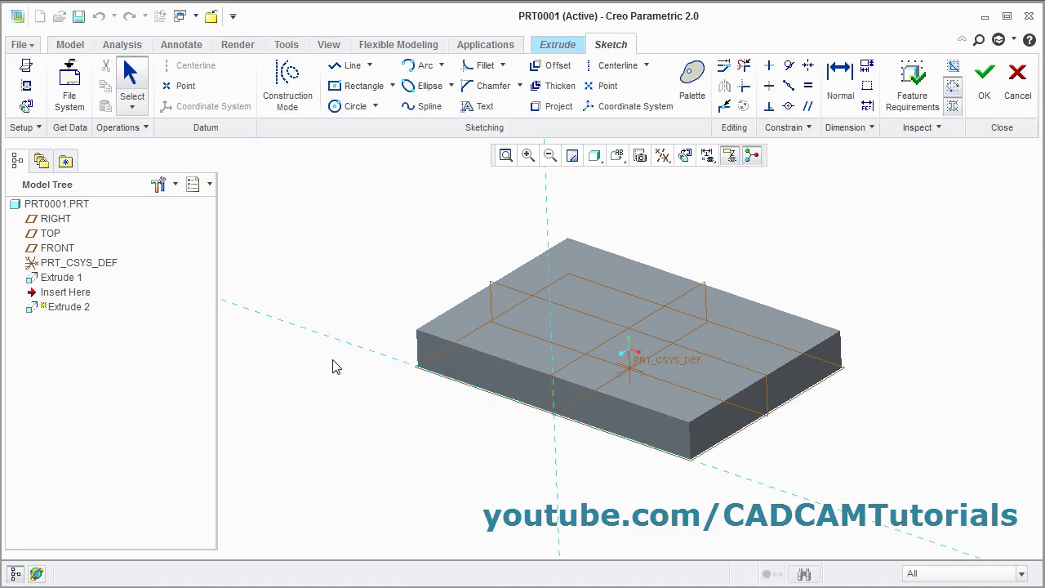
click(685, 156)
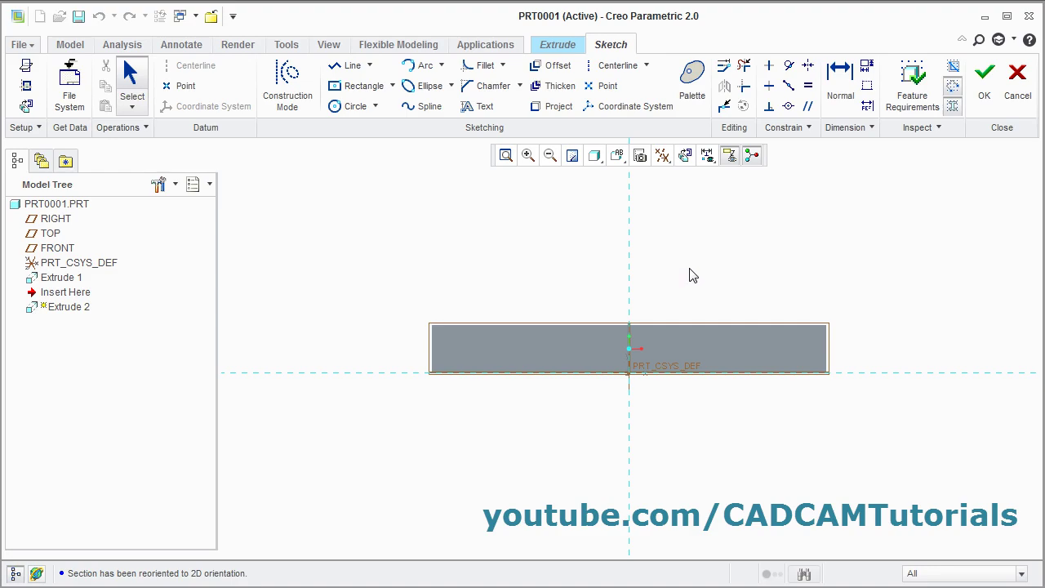
mouse_move(694, 269)
middle_down()
mouse_move(667, 289)
mouse_move(634, 367)
mouse_move(653, 404)
middle_up()
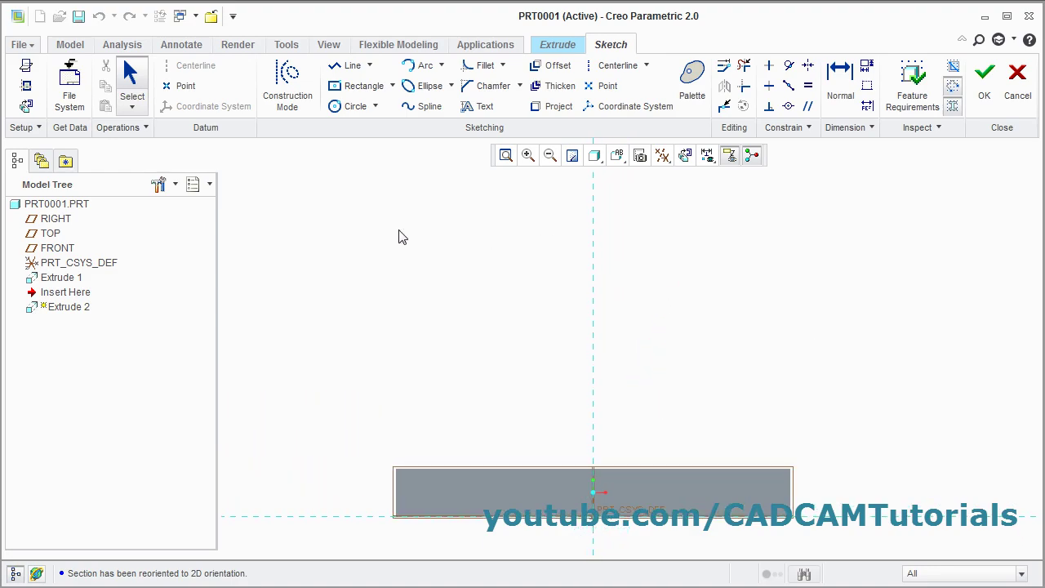
- Sketch two concentric circles about 34 and 49 mm in diameter, centred on the vertical reference about 42 mm above the plate's bottom
click(341, 114)
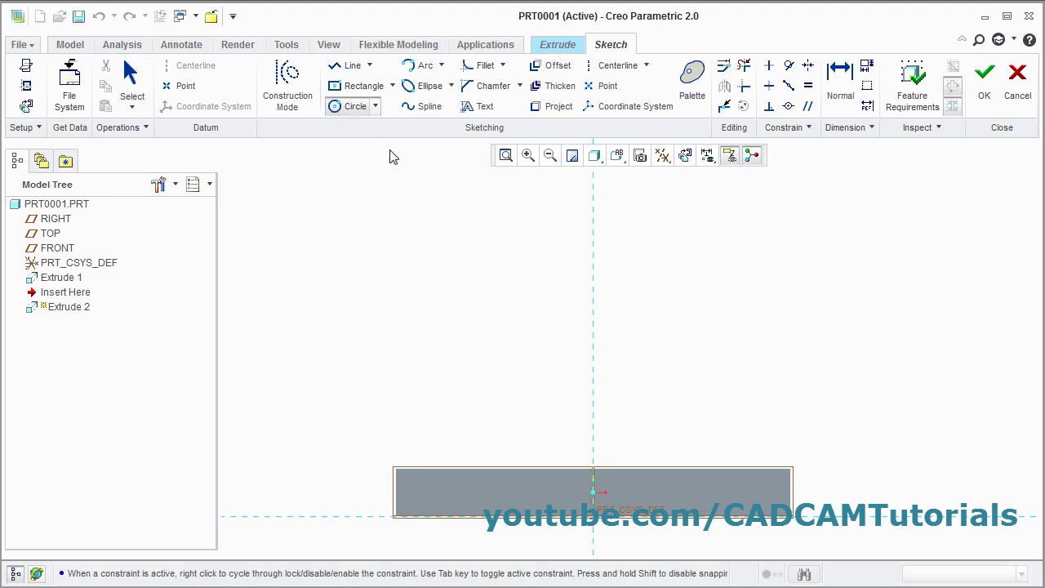
click(592, 294)
click(681, 292)
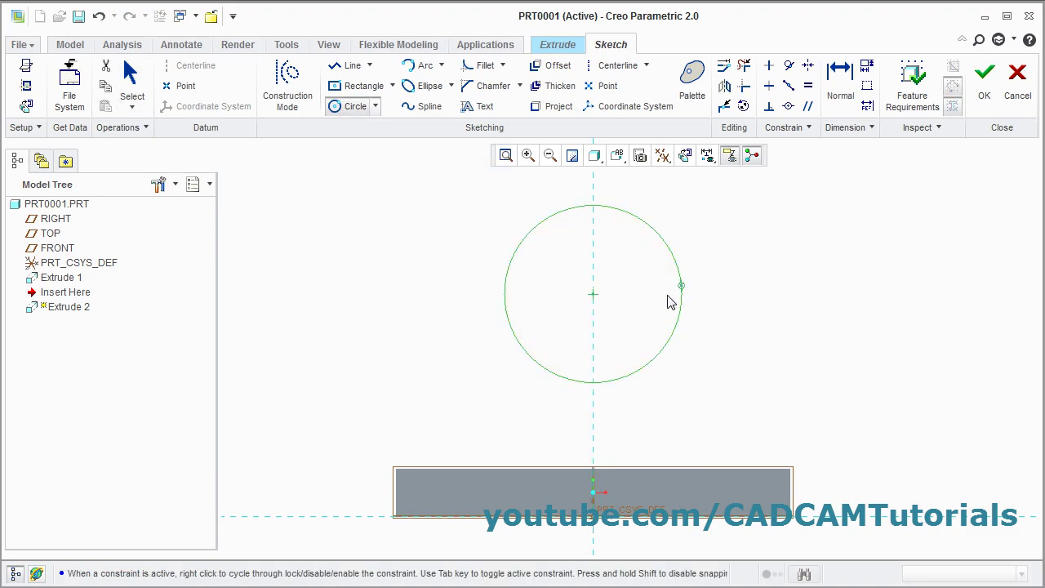
click(593, 294)
click(718, 326)
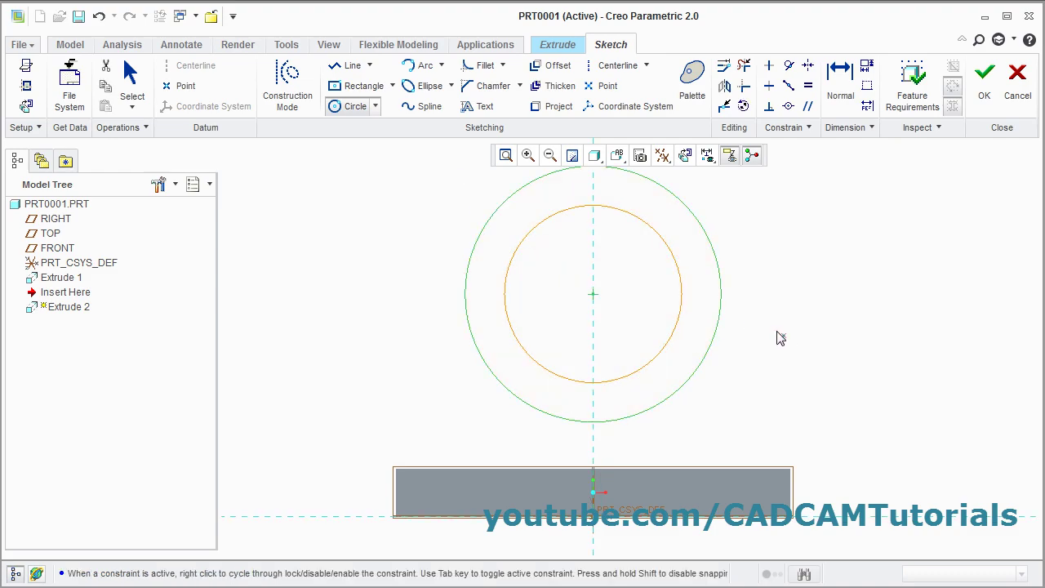
middle_click(777, 332)
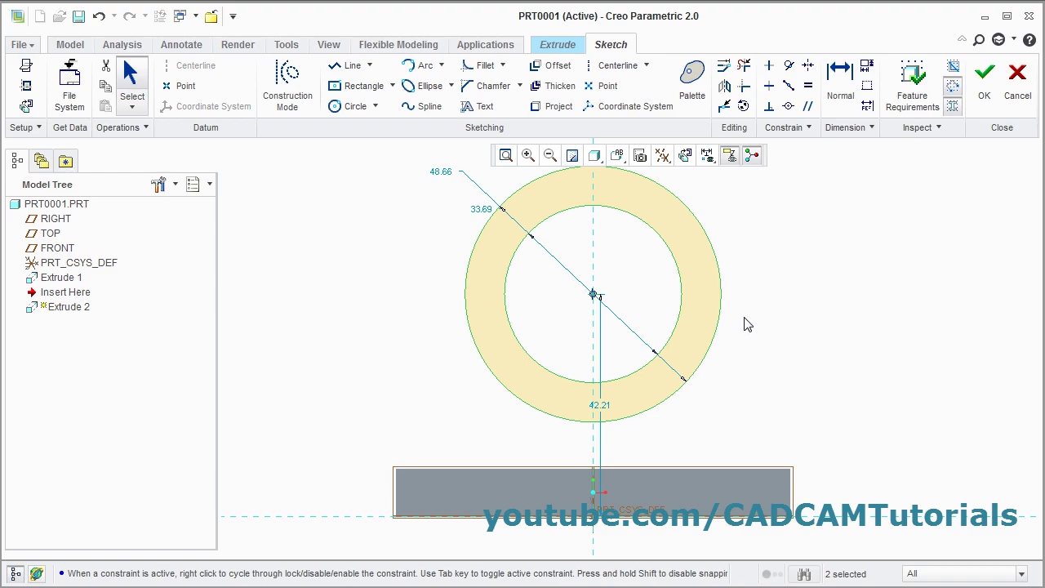
- Set the inner circle's diameter to 30 mm and the outer's to 46 mm, and move the centre-height dimension clear of the circles
double_click(481, 213)
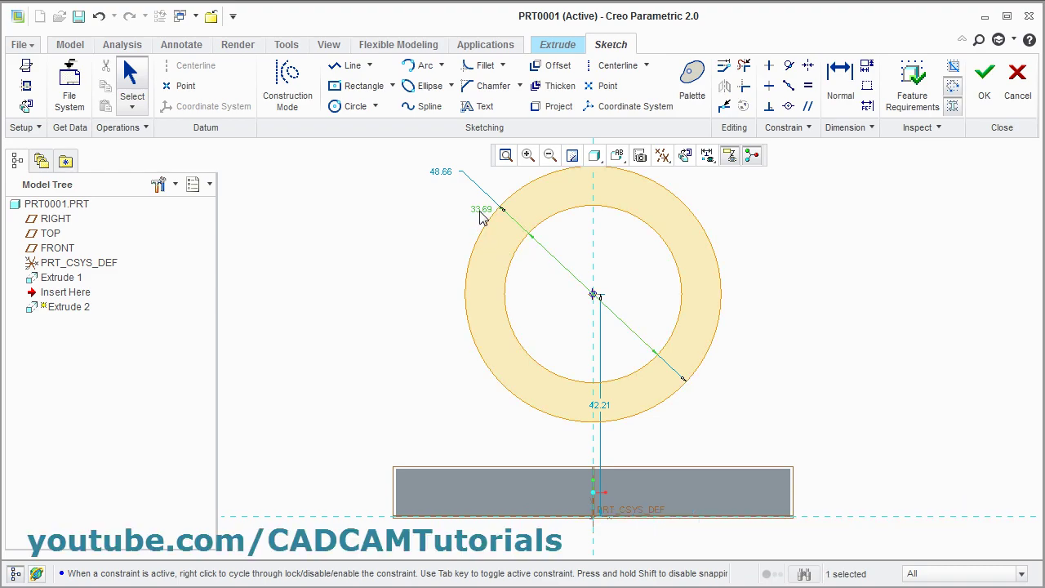
text(30)
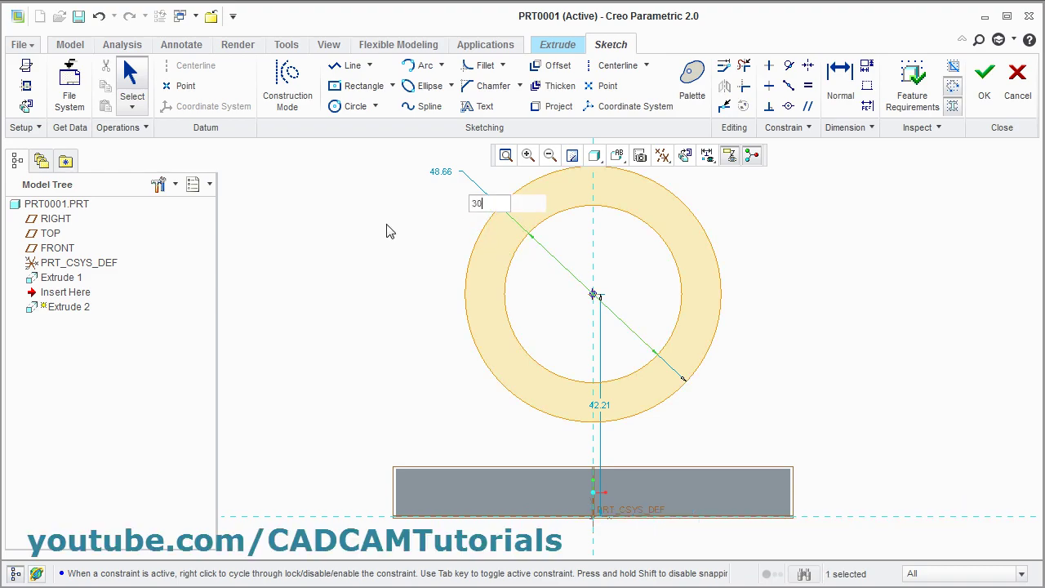
key(Return)
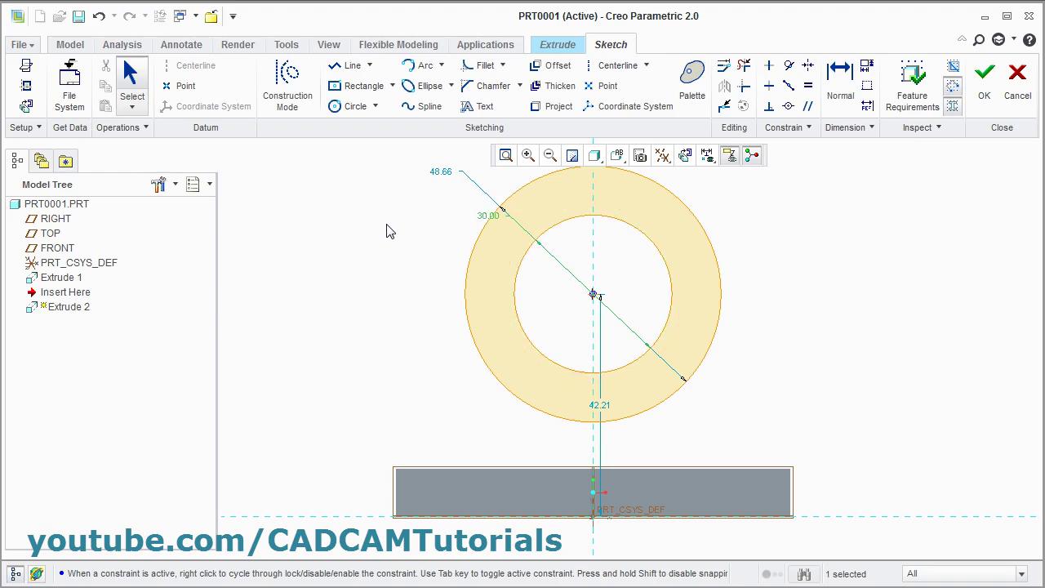
double_click(440, 174)
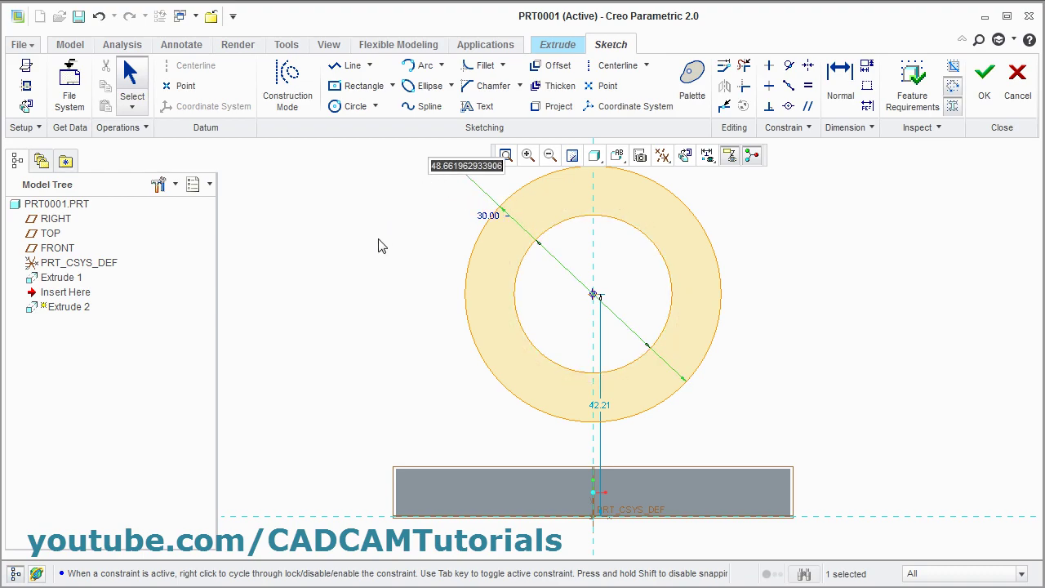
text(46)
key(Return)
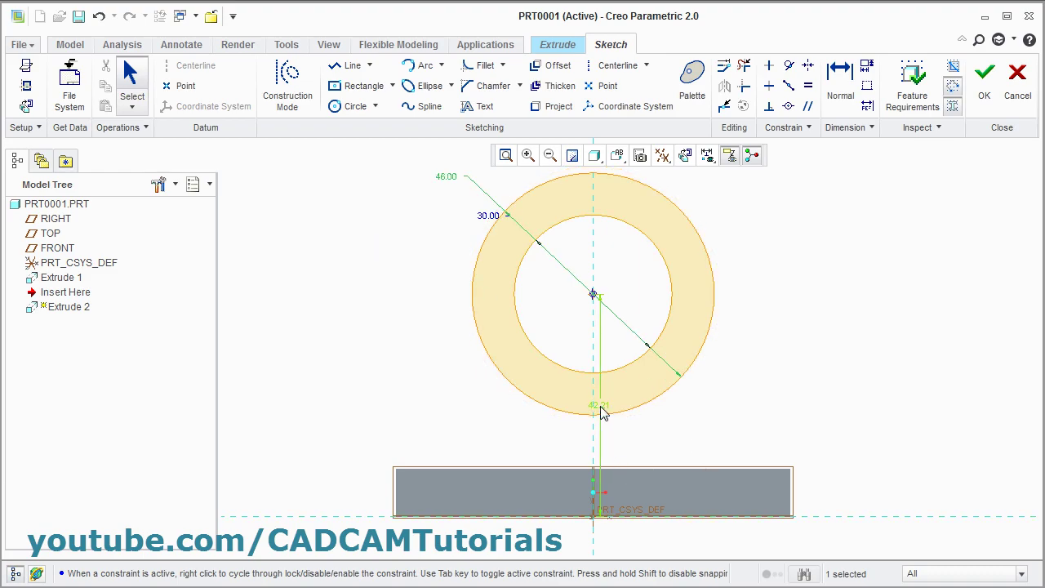
drag(602, 410, 885, 421)
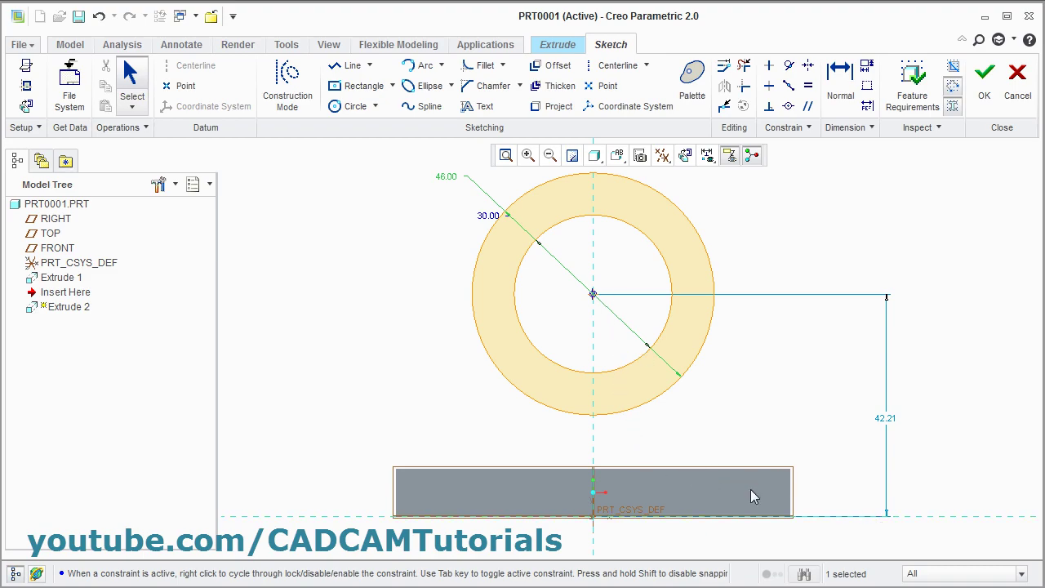
- Set the height of the circles' centre above the base plate's bottom to 49 mm
double_click(885, 418)
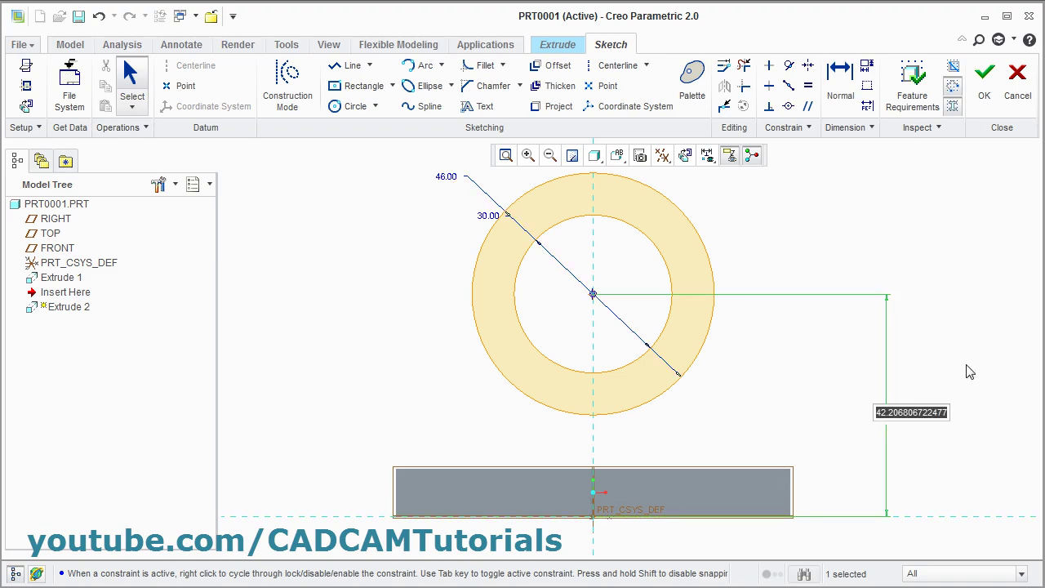
text(49)
key(Return)
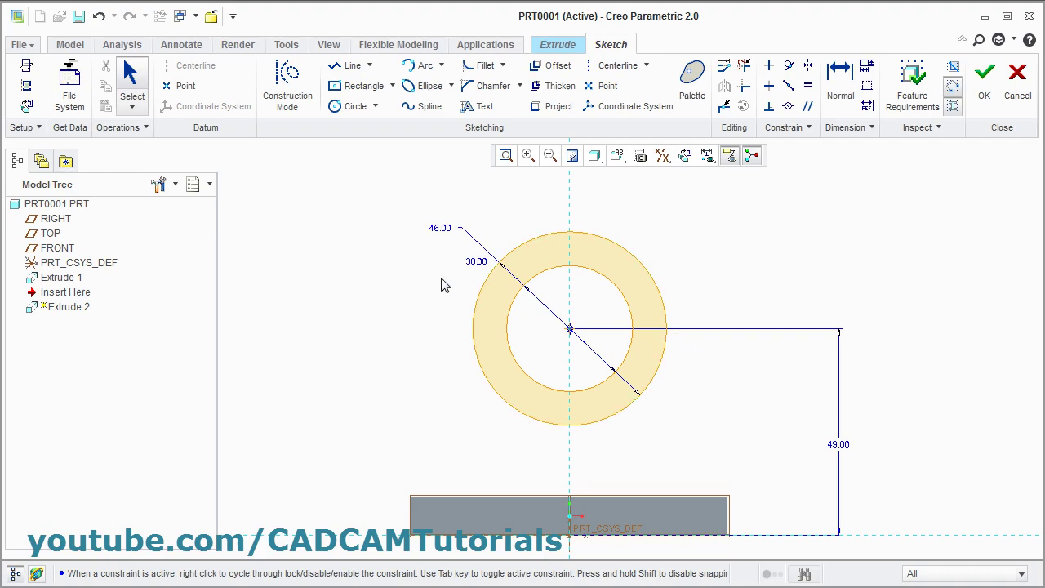
- Sketch two horizontal lines at centre height joining the inner and outer circles, one on each side
click(347, 67)
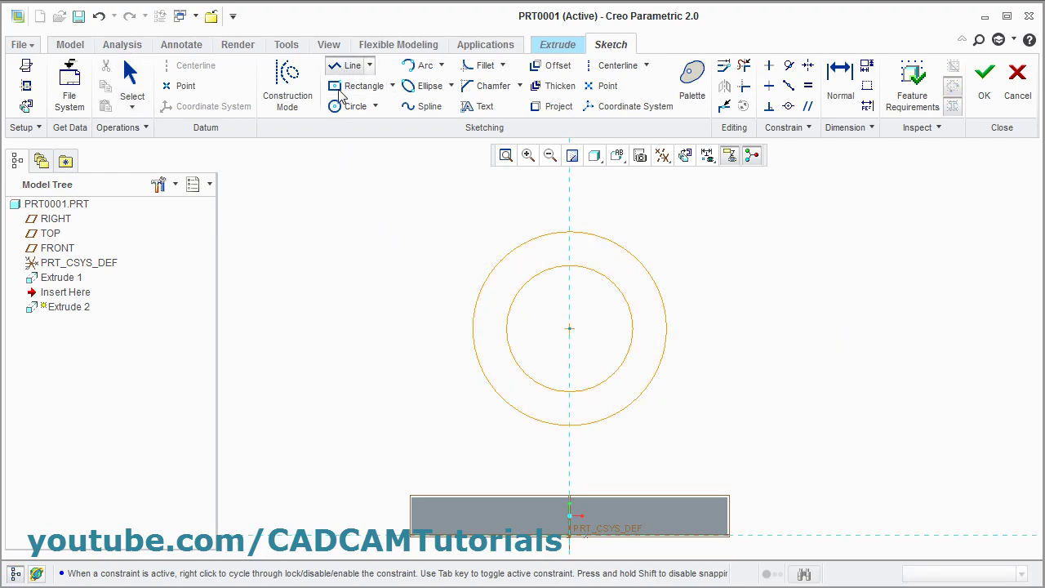
click(474, 329)
click(506, 328)
middle_click(539, 350)
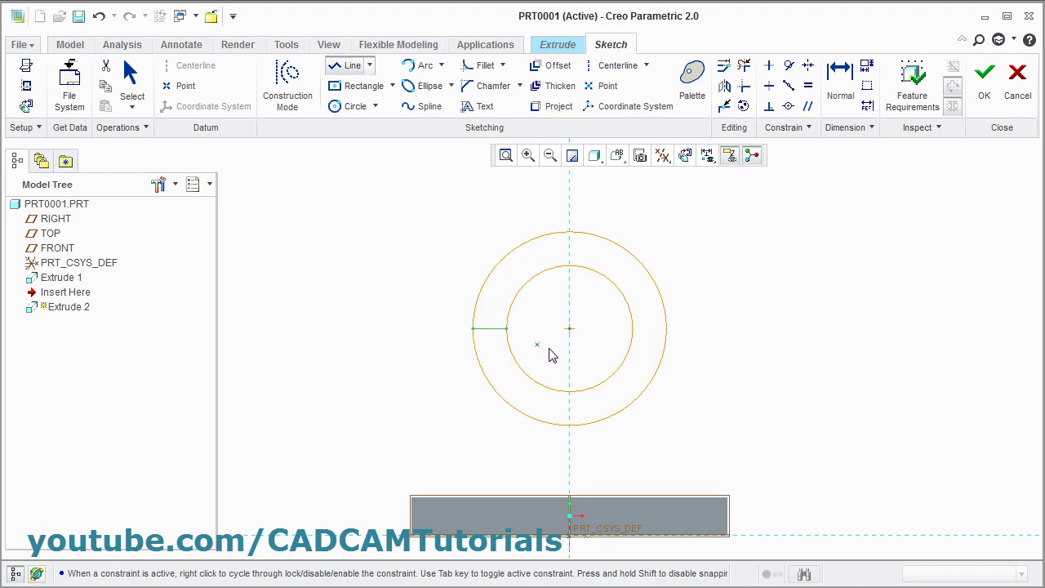
click(633, 330)
click(666, 328)
middle_click(726, 361)
- Trim away the upper halves of both circles to leave a closed lower half-ring
click(743, 67)
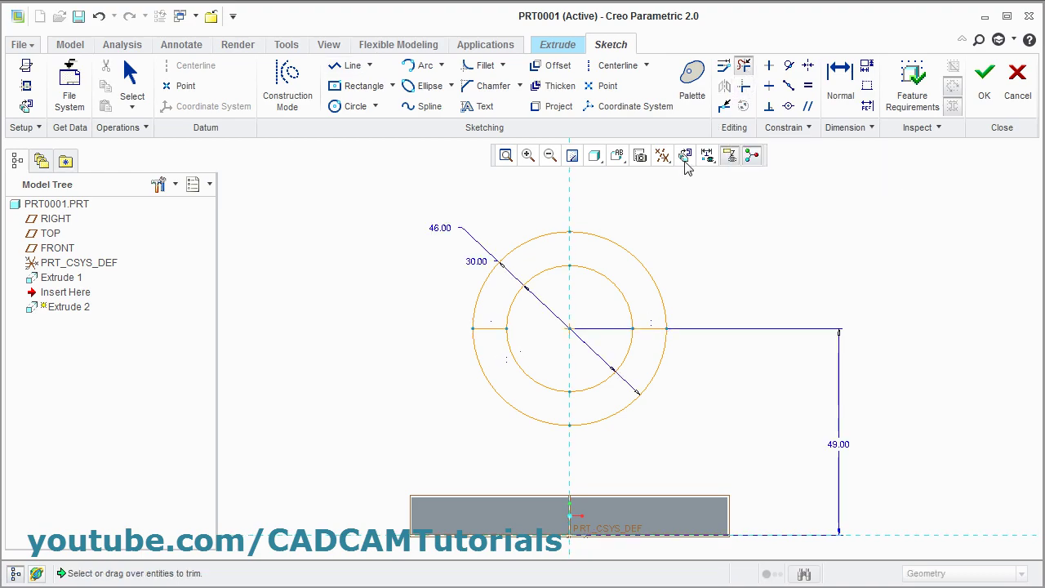
click(616, 251)
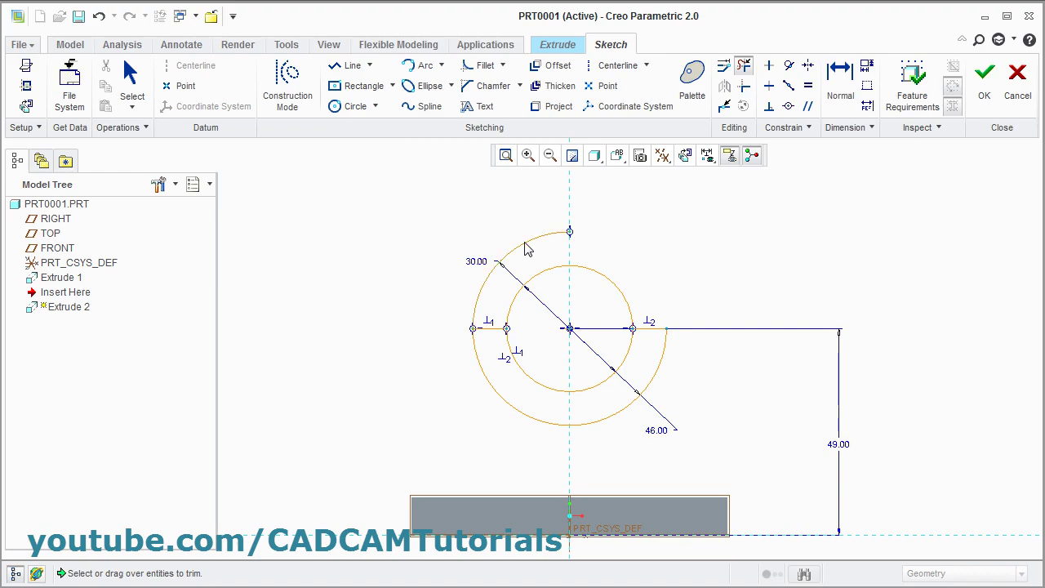
click(526, 245)
click(539, 280)
click(614, 288)
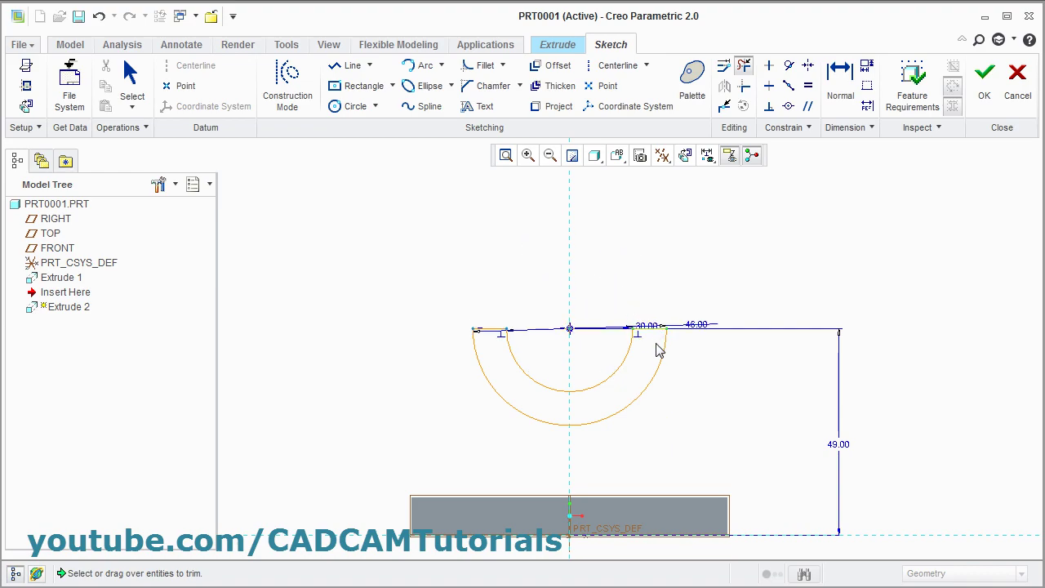
middle_click(688, 414)
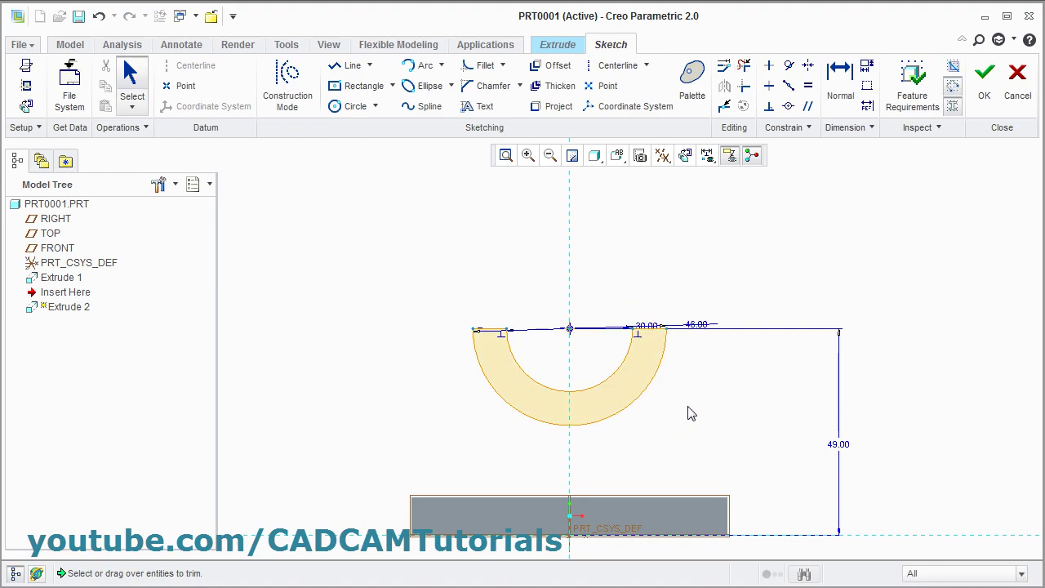
- Add the base plate's top surface as a sketch reference
scroll(586, 521, down, 2)
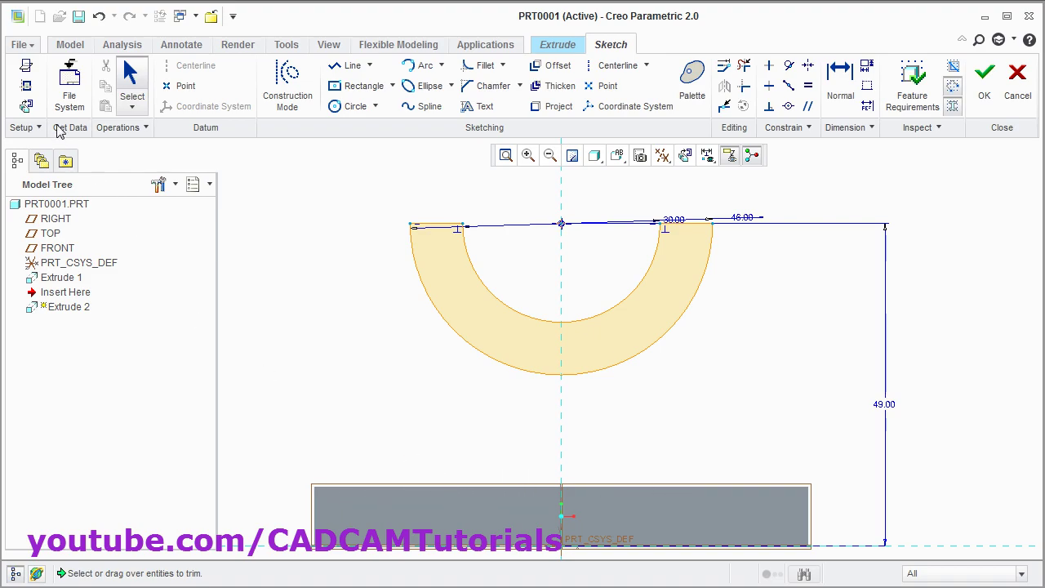
click(25, 86)
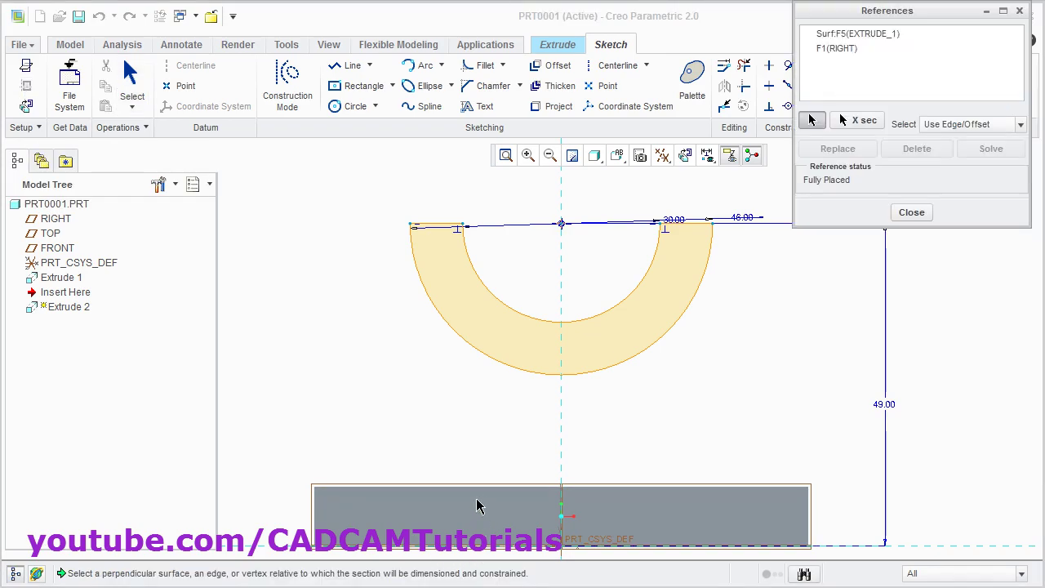
click(478, 495)
click(478, 496)
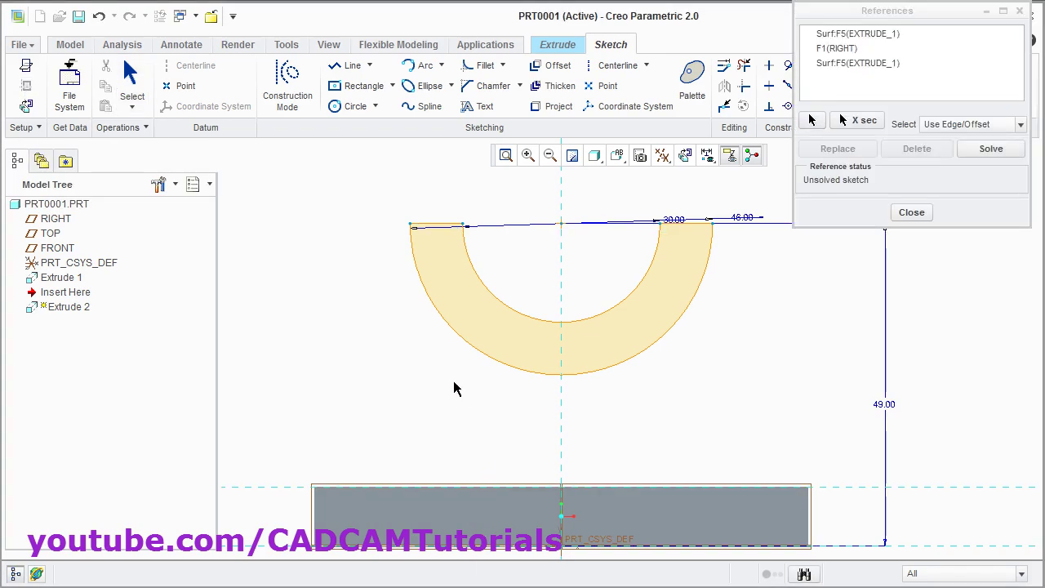
middle_click(457, 389)
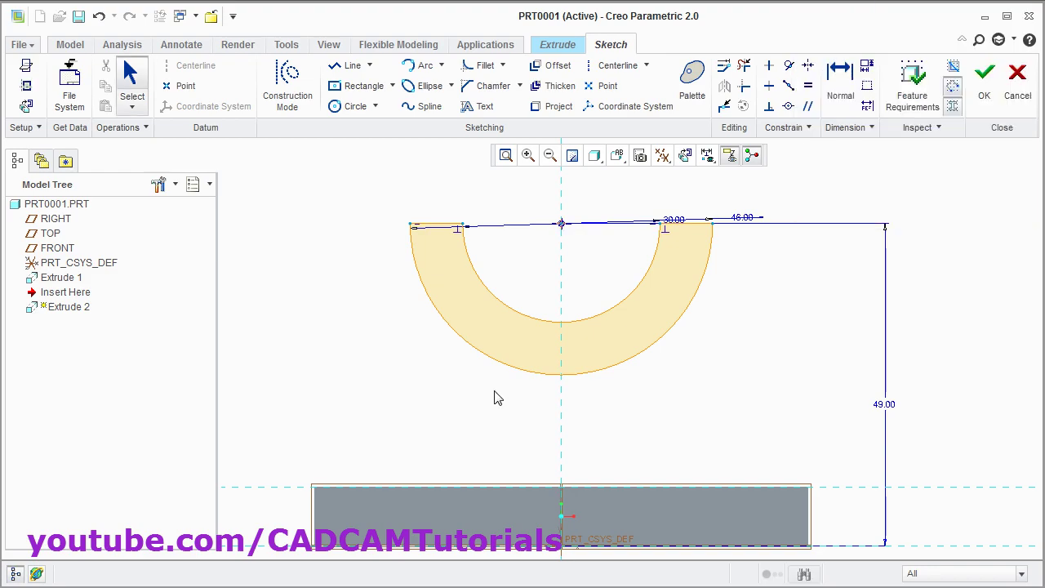
- Sketch a three-line web about 11 mm wide and 18 mm high between the outer arc and the base plate's top
click(343, 69)
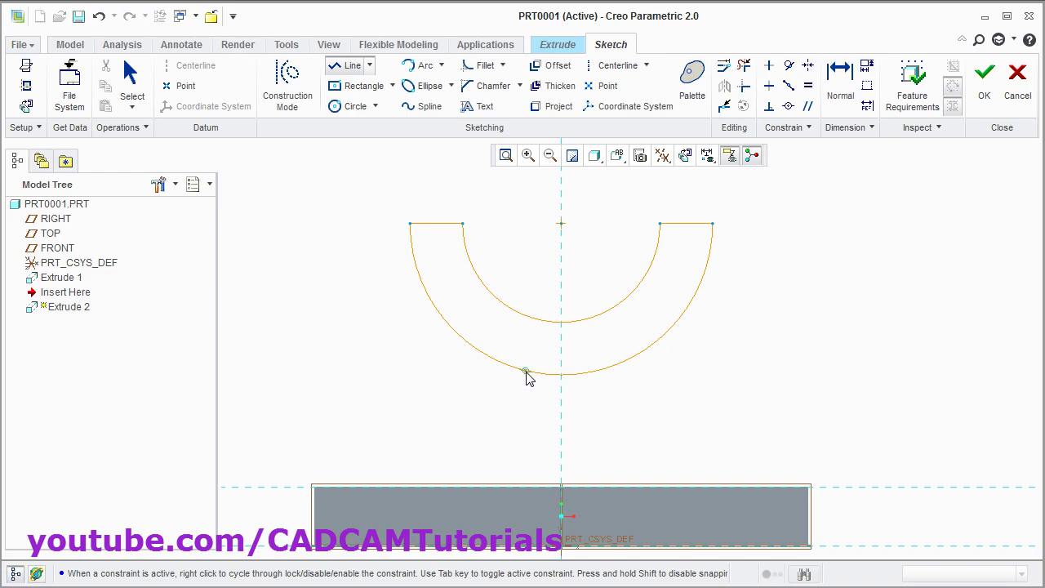
click(526, 372)
click(526, 487)
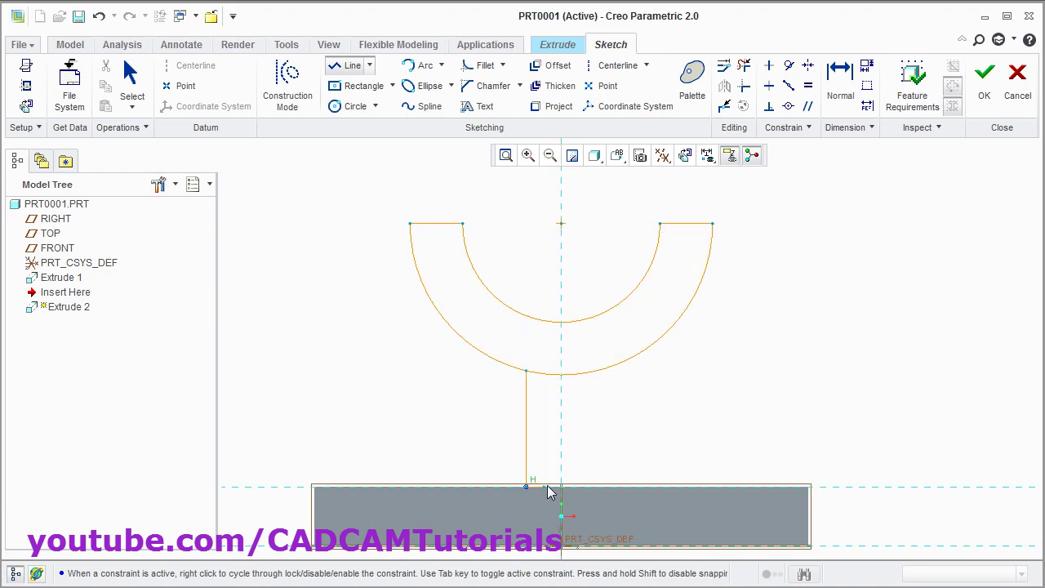
click(601, 488)
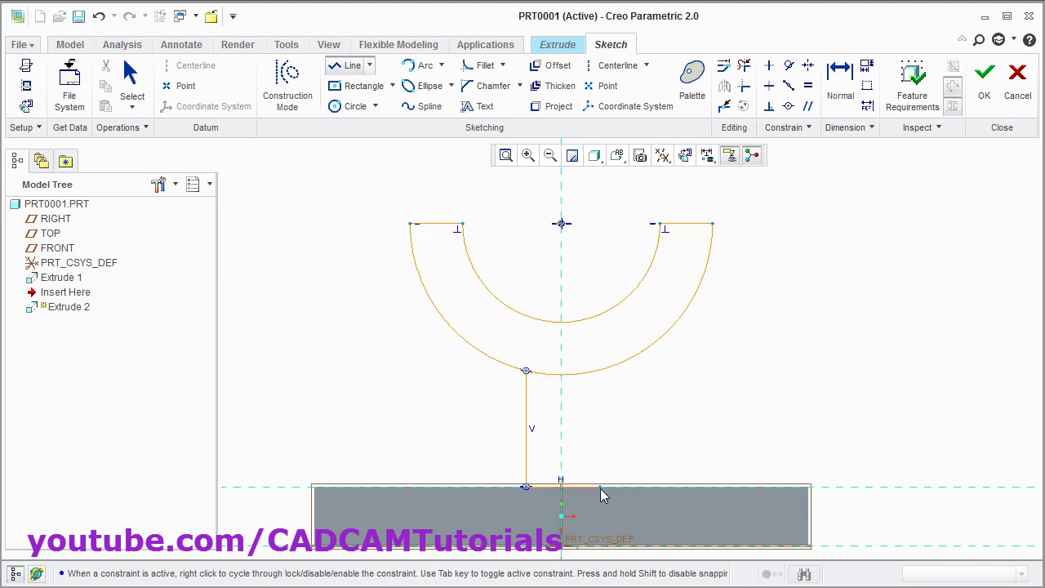
click(600, 369)
middle_click(651, 395)
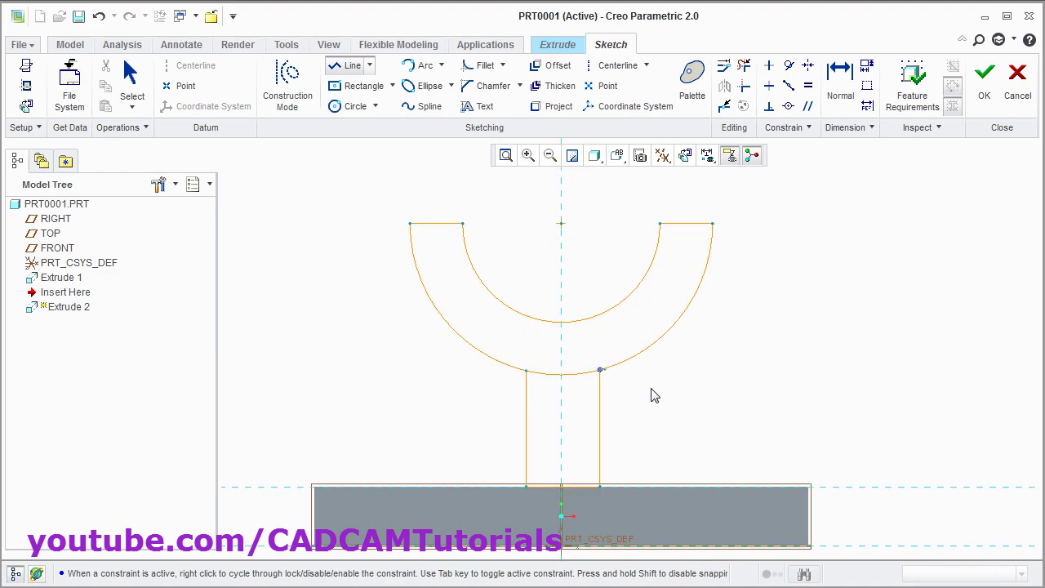
middle_click(702, 393)
middle_click(683, 393)
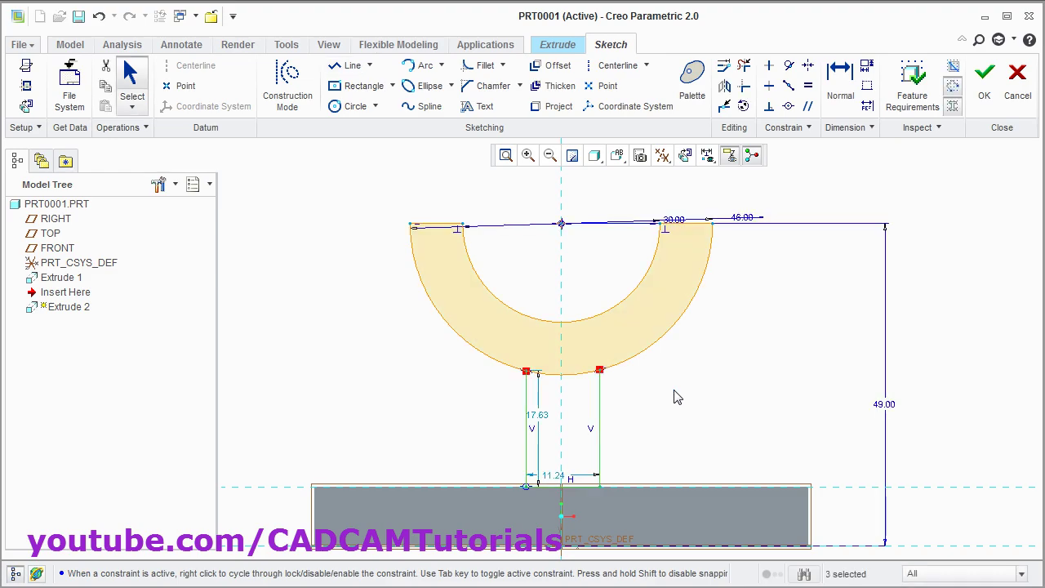
click(667, 421)
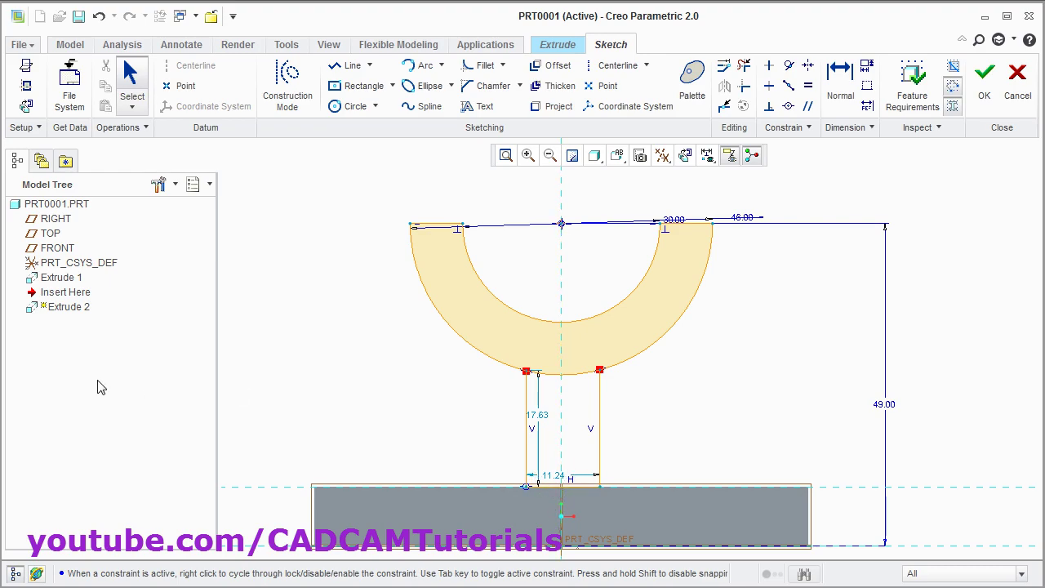
- Check the web thickness in the PDF reference drawing and set the web's width to 9 mm
key(alt+Tab)
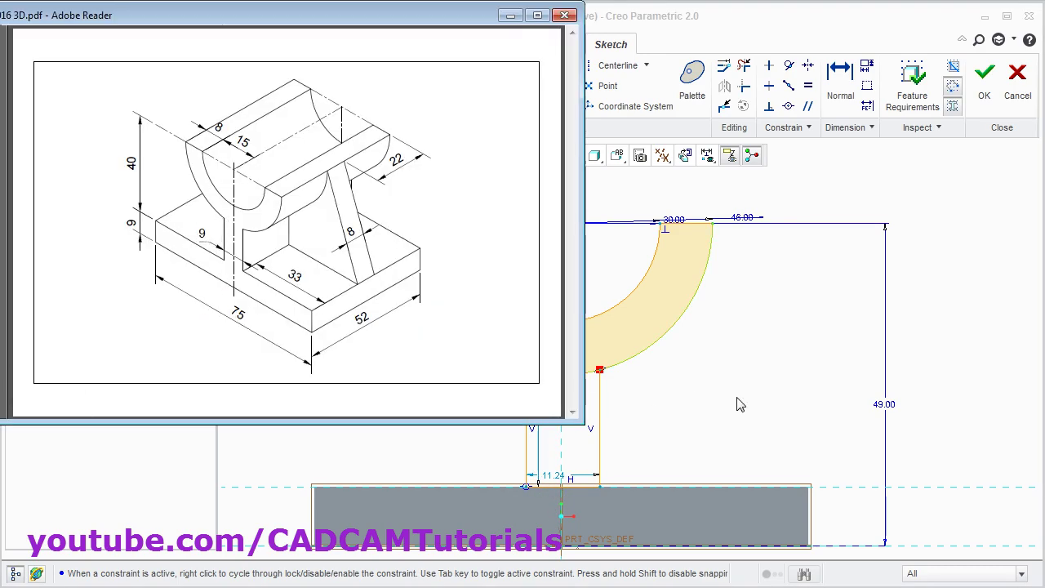
key(alt+Tab)
double_click(553, 475)
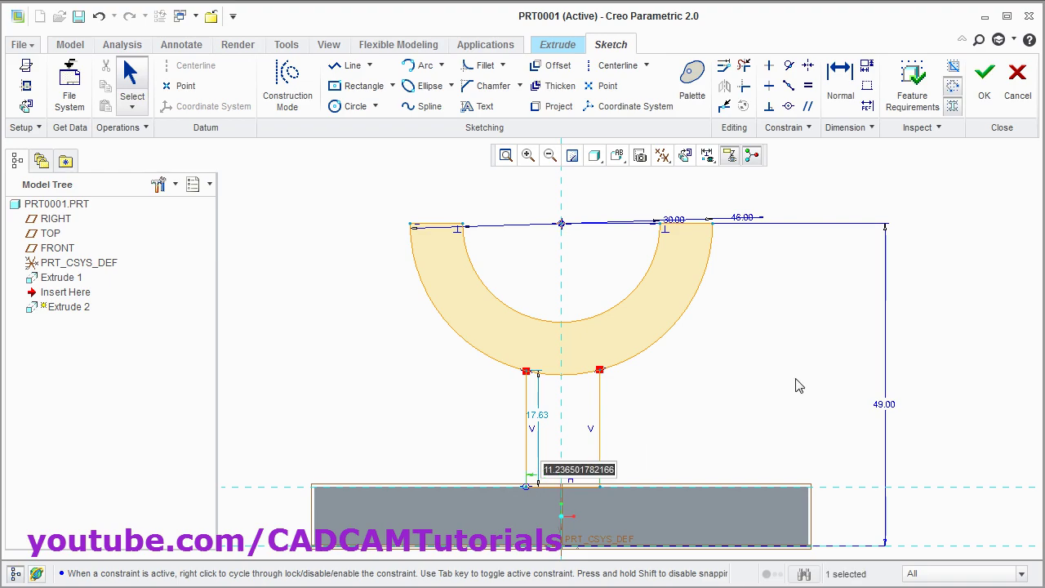
text(9)
key(Return)
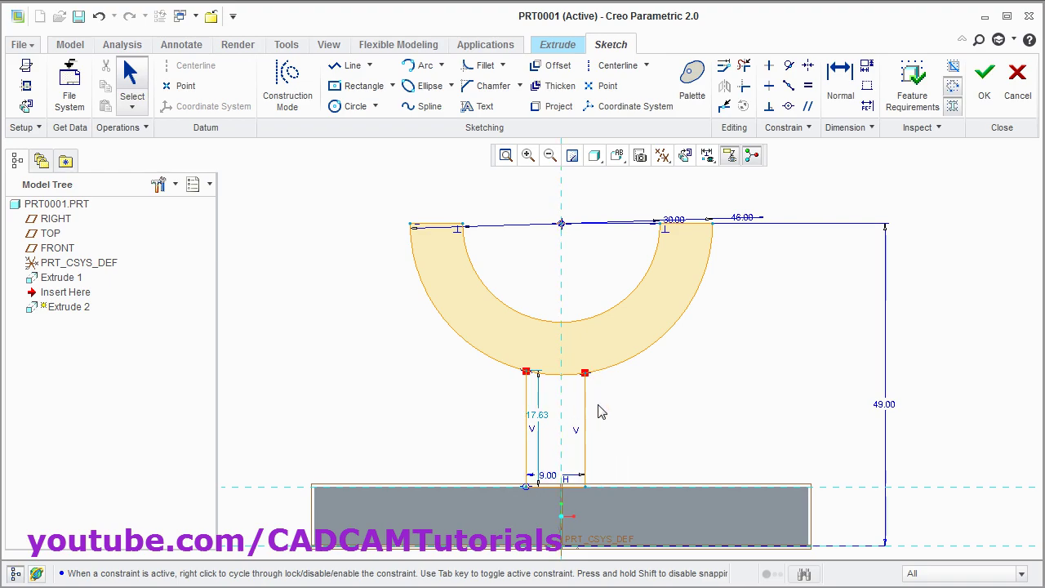
- Add a vertical centerline through the arcs' centre along the vertical reference
click(569, 485)
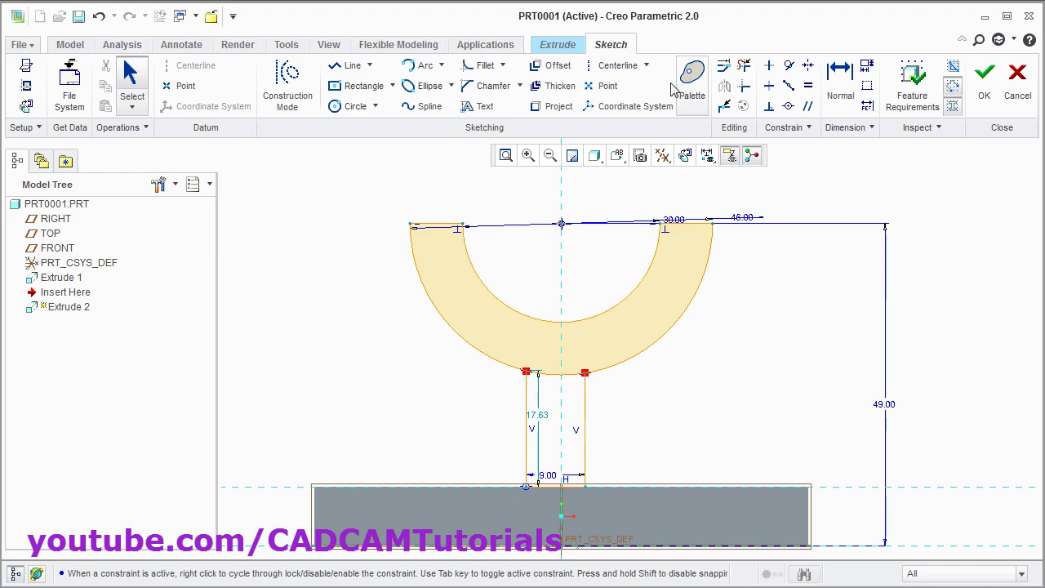
click(646, 67)
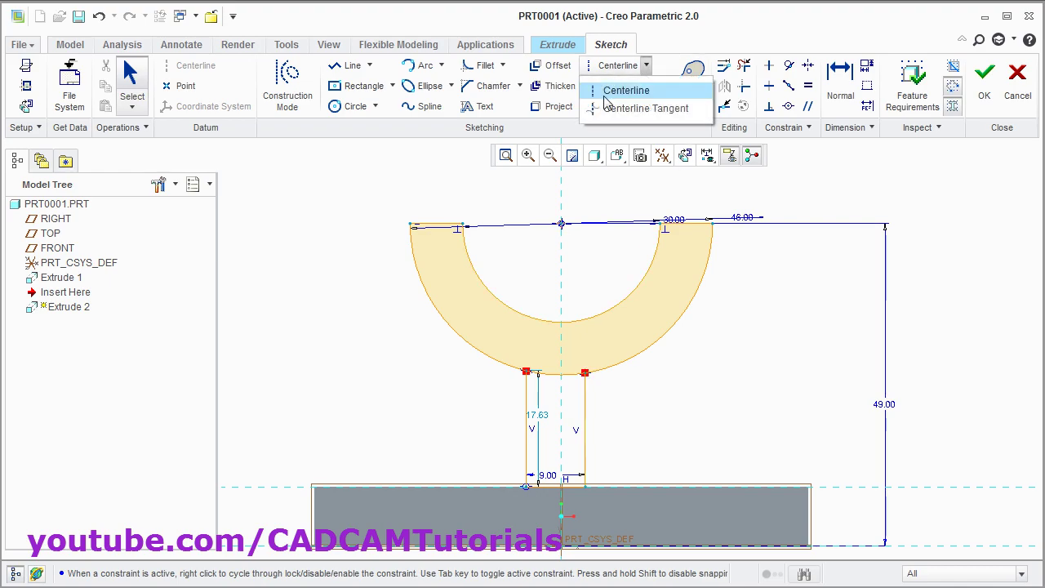
click(636, 91)
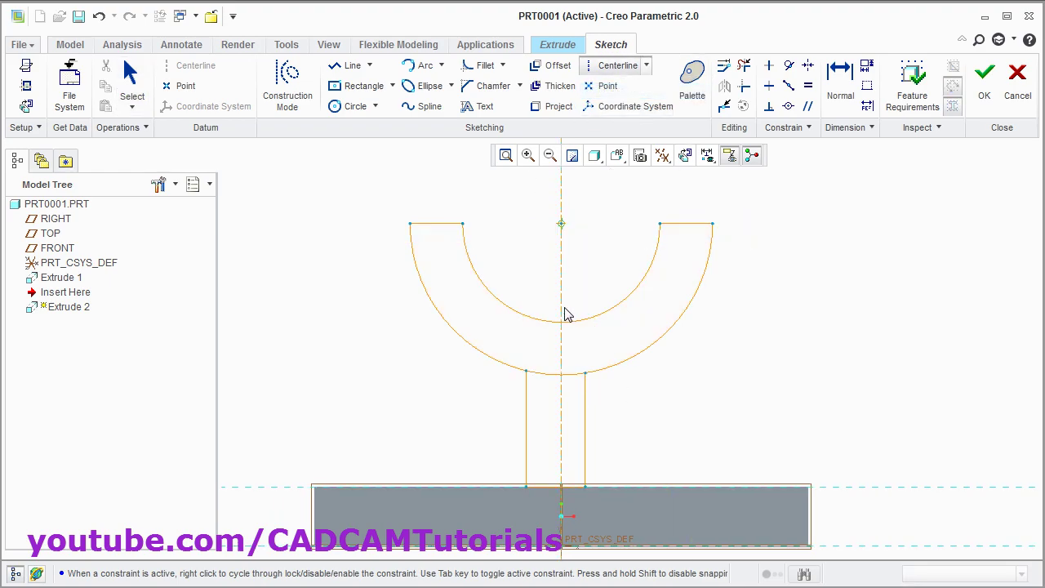
middle_click(665, 392)
click(743, 346)
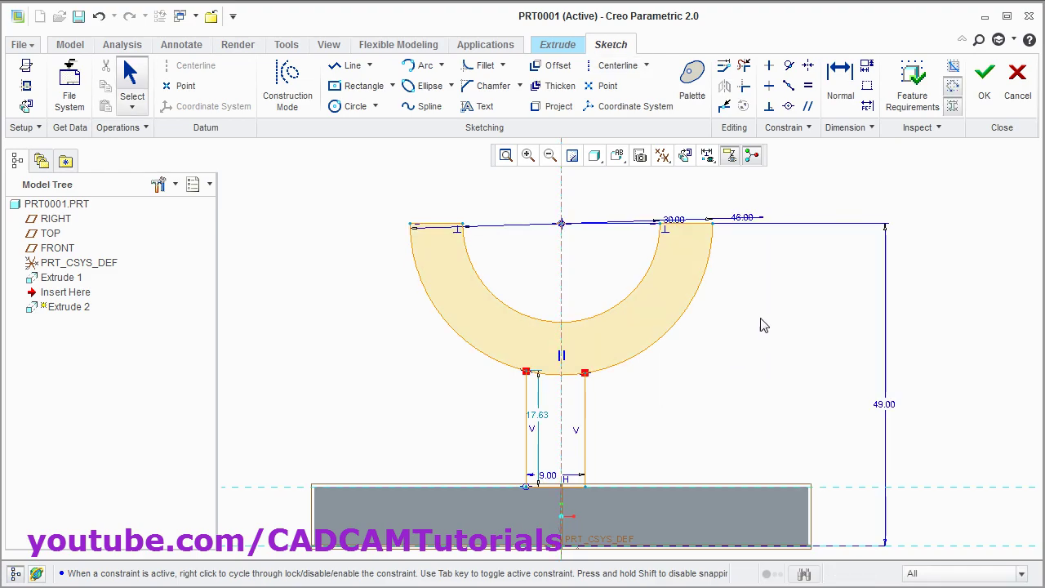
- Constrain the web's two upper endpoints to be symmetric about the vertical centerline
click(811, 67)
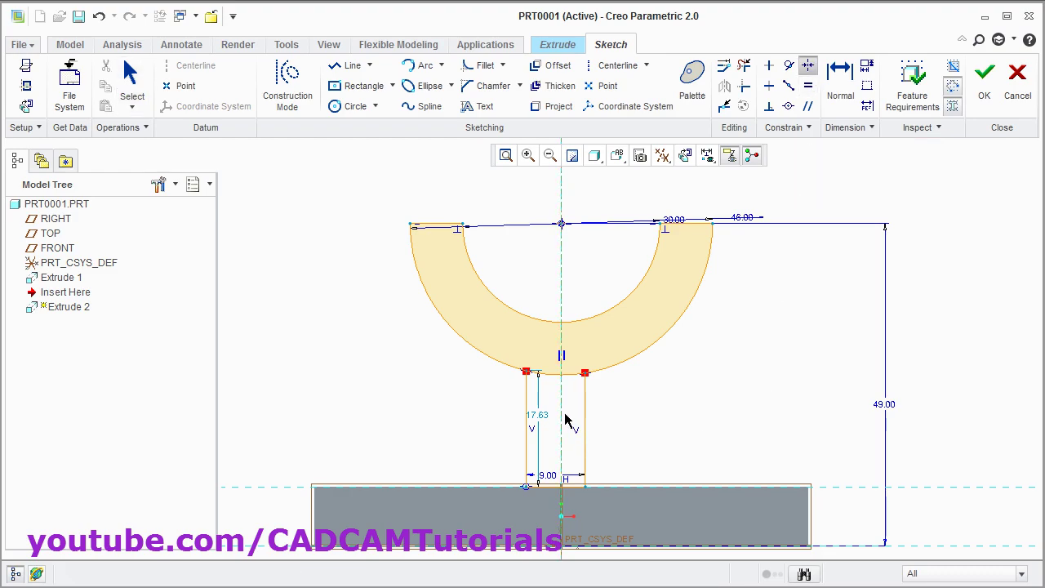
click(527, 375)
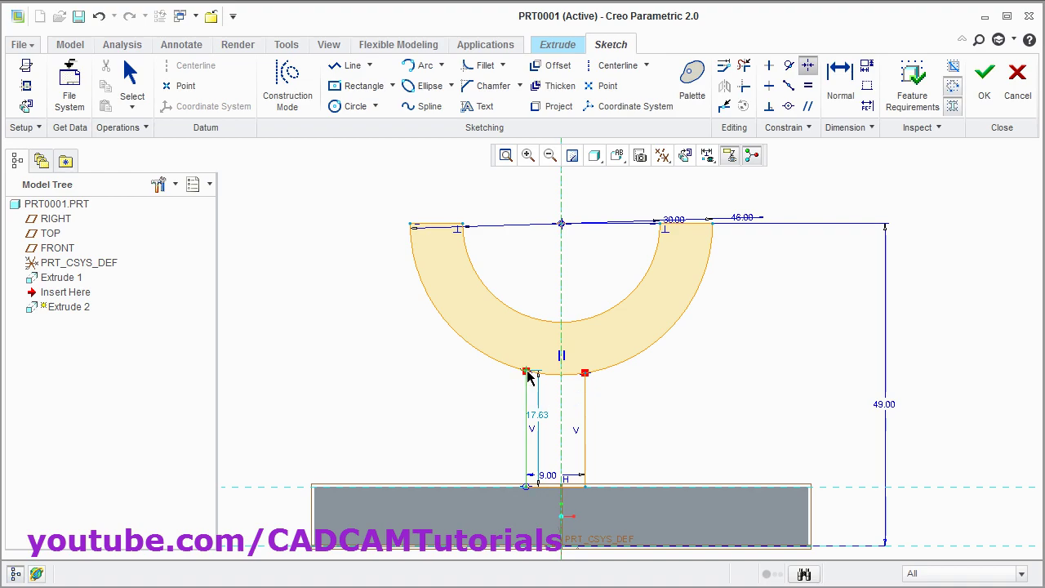
click(585, 375)
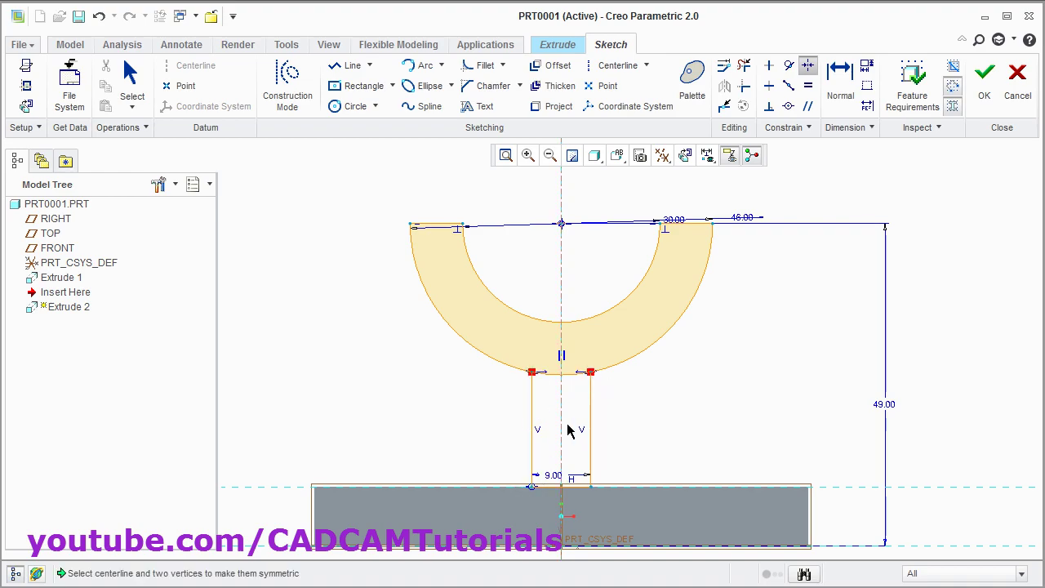
middle_click(714, 400)
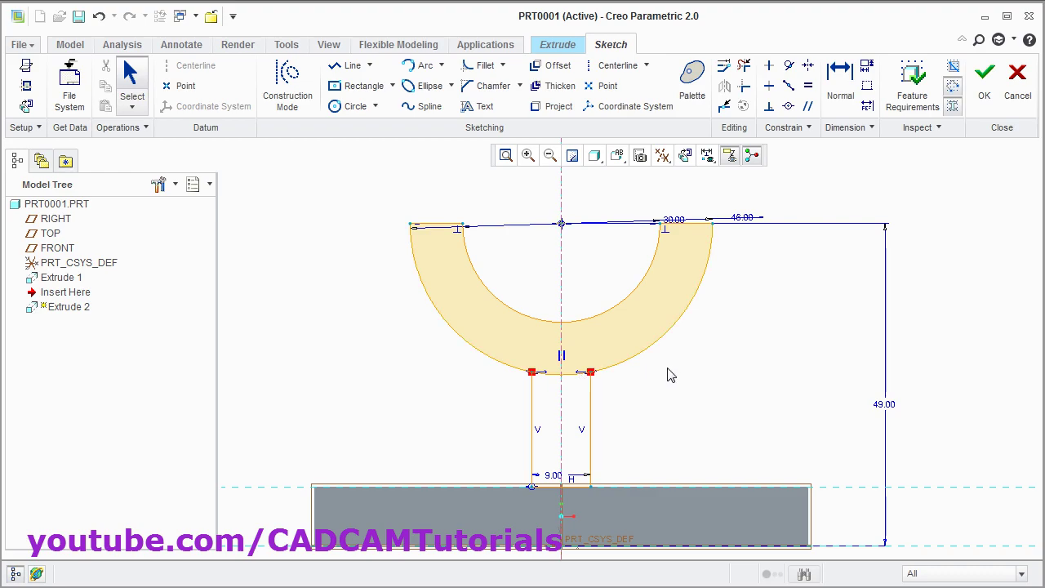
- Trim the outer arc between the web's two vertical lines to merge web and half-ring into one profile
click(747, 71)
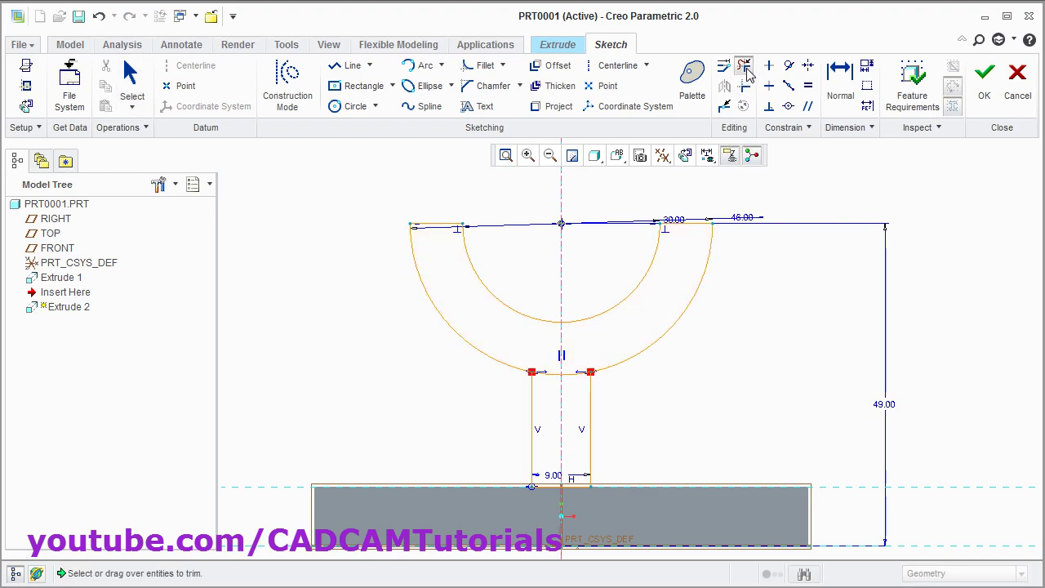
click(548, 375)
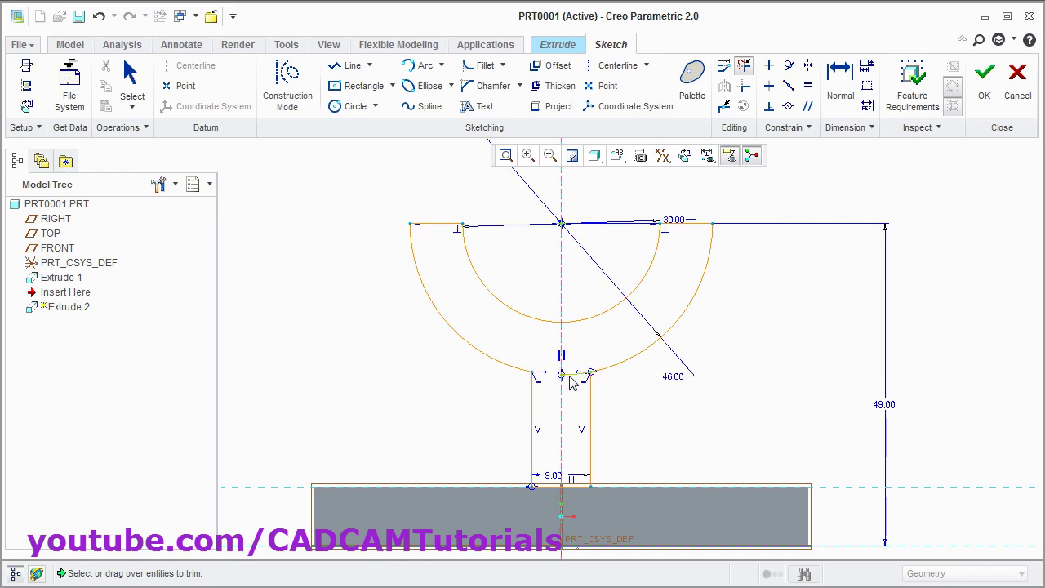
click(578, 377)
middle_click(751, 362)
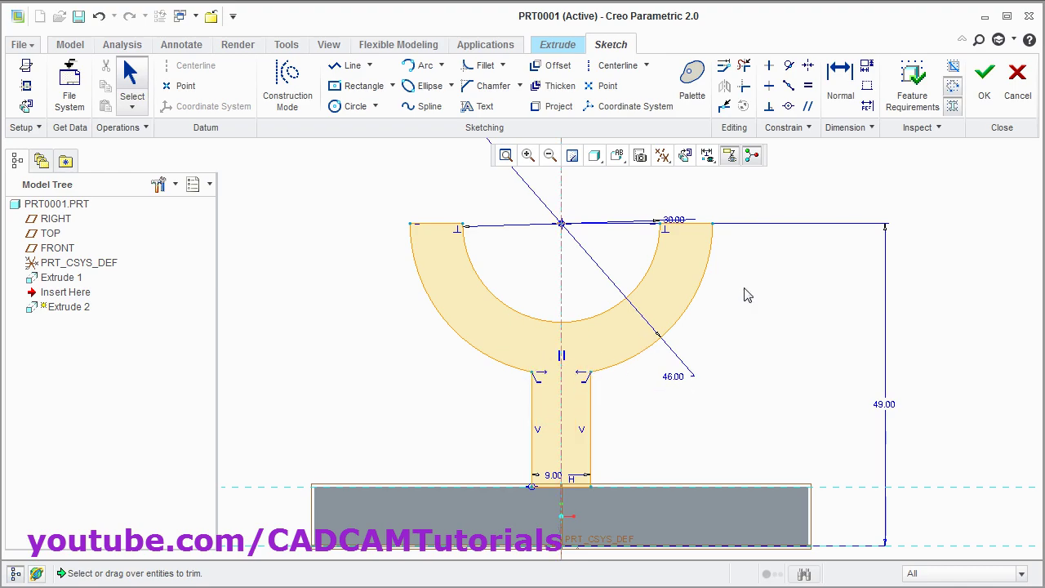
- Finish the support profile sketch and flip the extrusion direction so it runs over the base plate
click(984, 92)
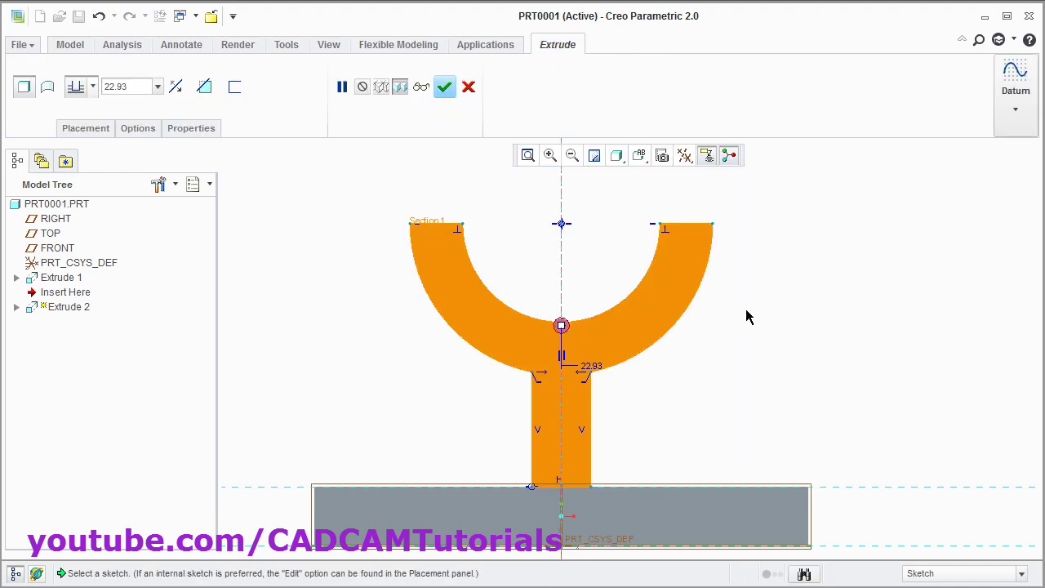
scroll(732, 358, down, 2)
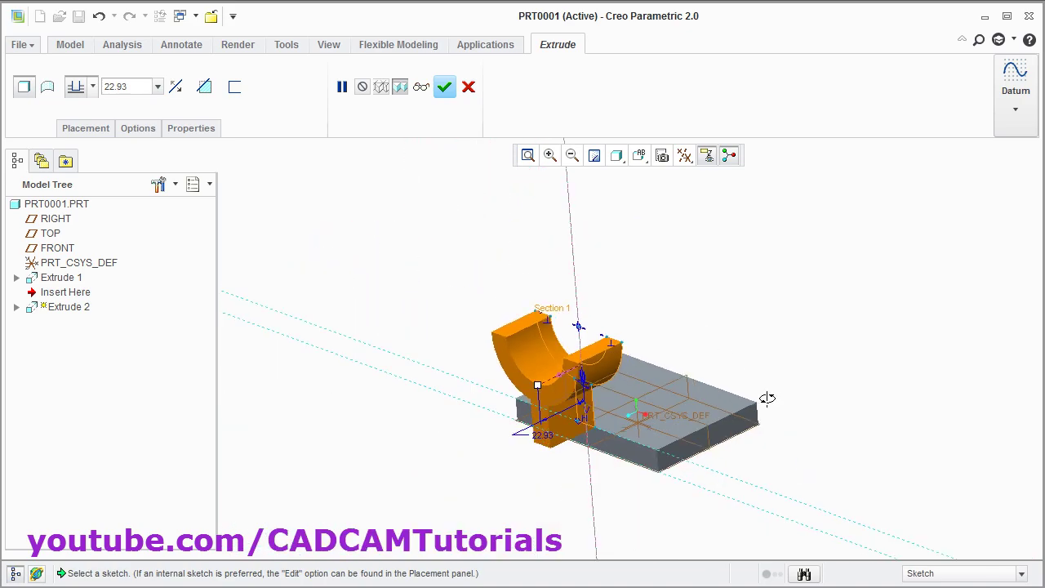
middle_drag(767, 397, 757, 396)
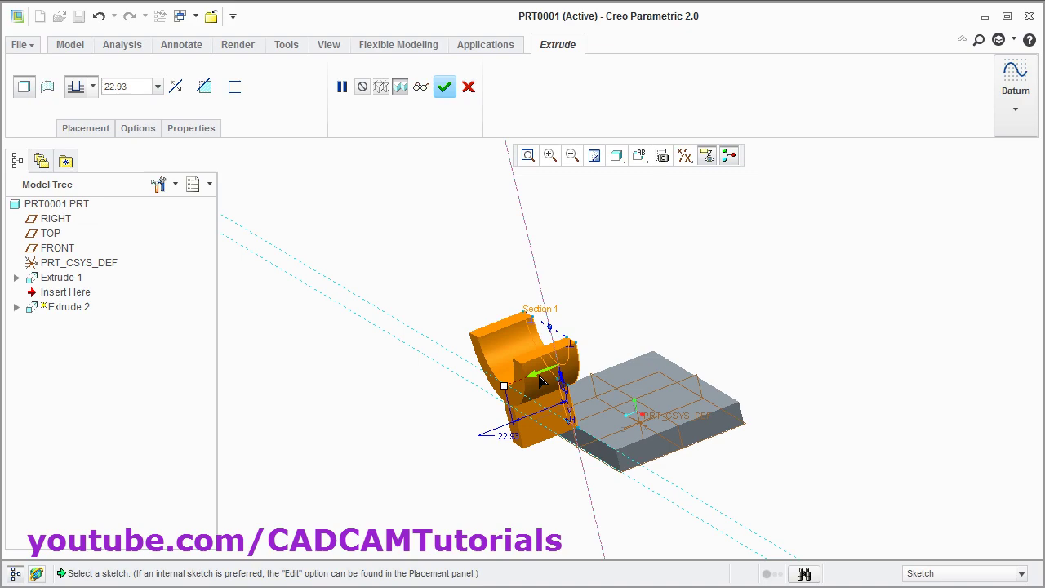
click(541, 381)
middle_drag(841, 377, 817, 395)
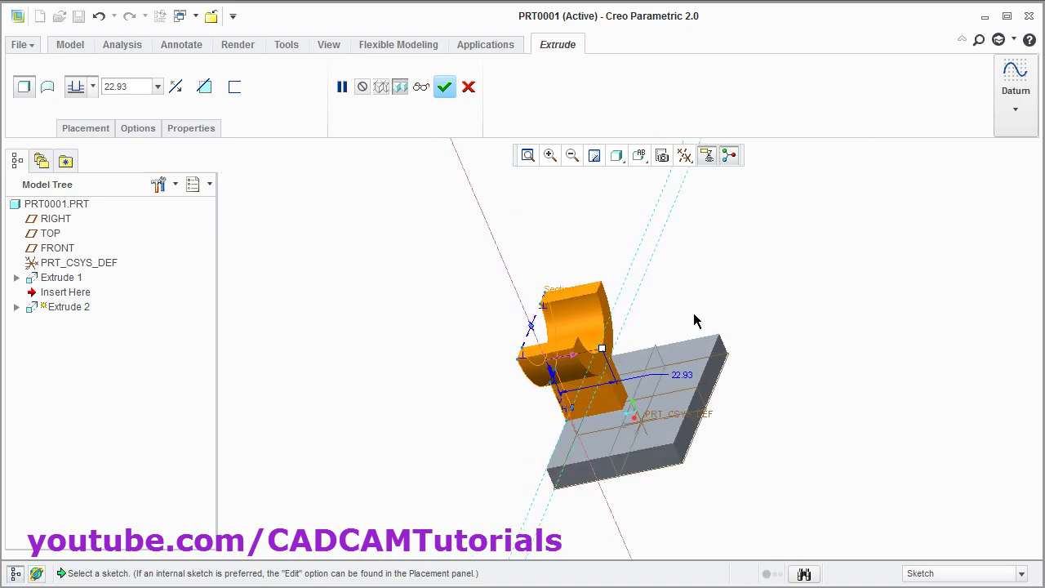
- Extrude the support profile up to the base plate's opposite end face using the To Selected depth option
click(93, 86)
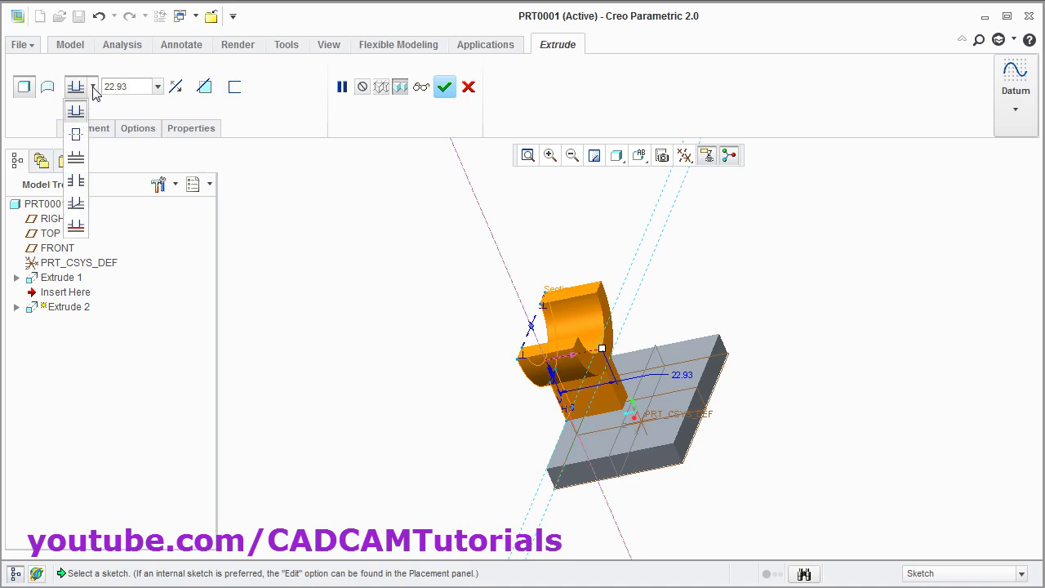
click(76, 230)
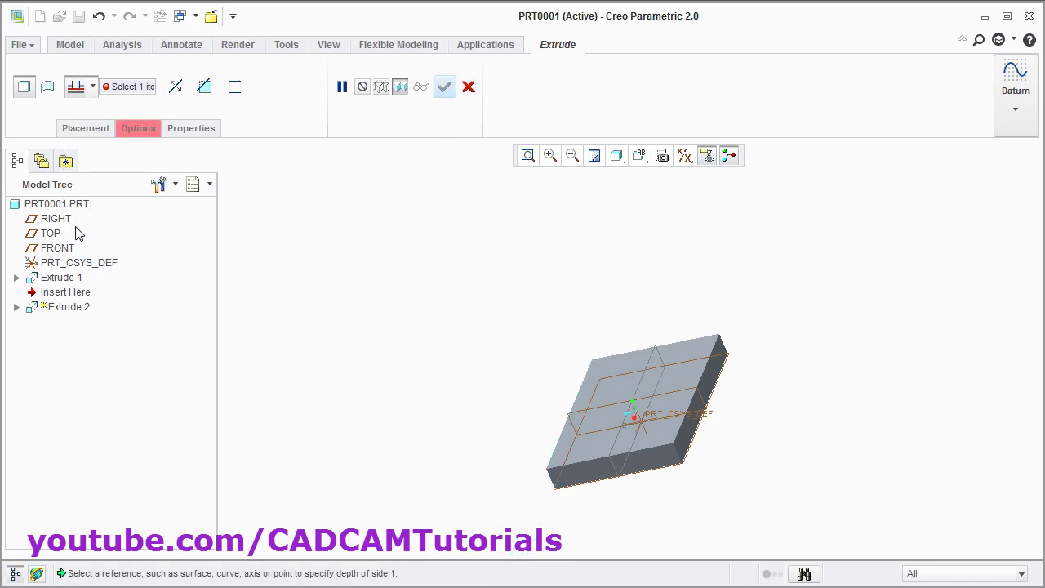
click(700, 380)
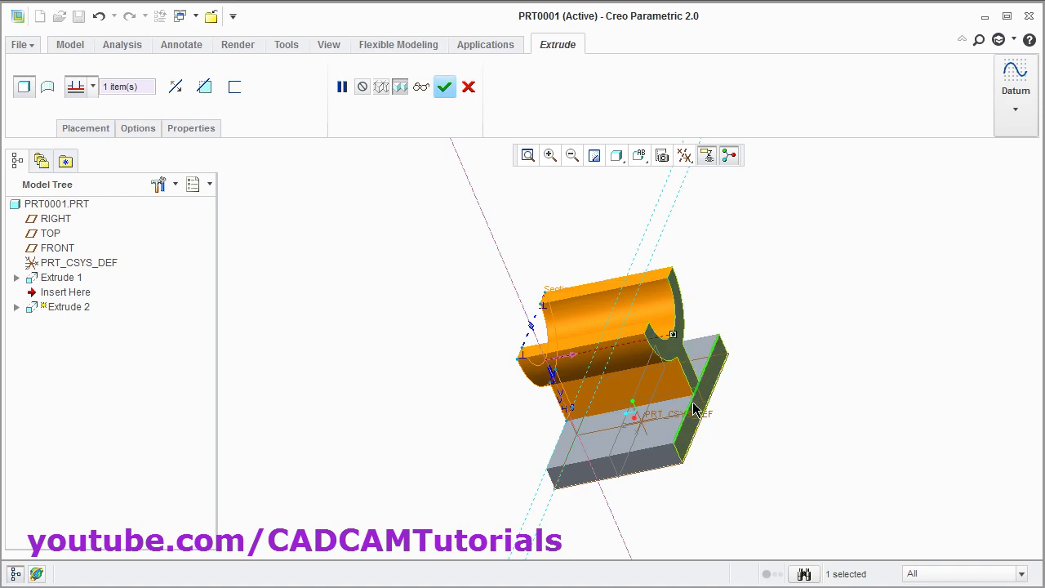
click(444, 90)
middle_drag(490, 401, 547, 393)
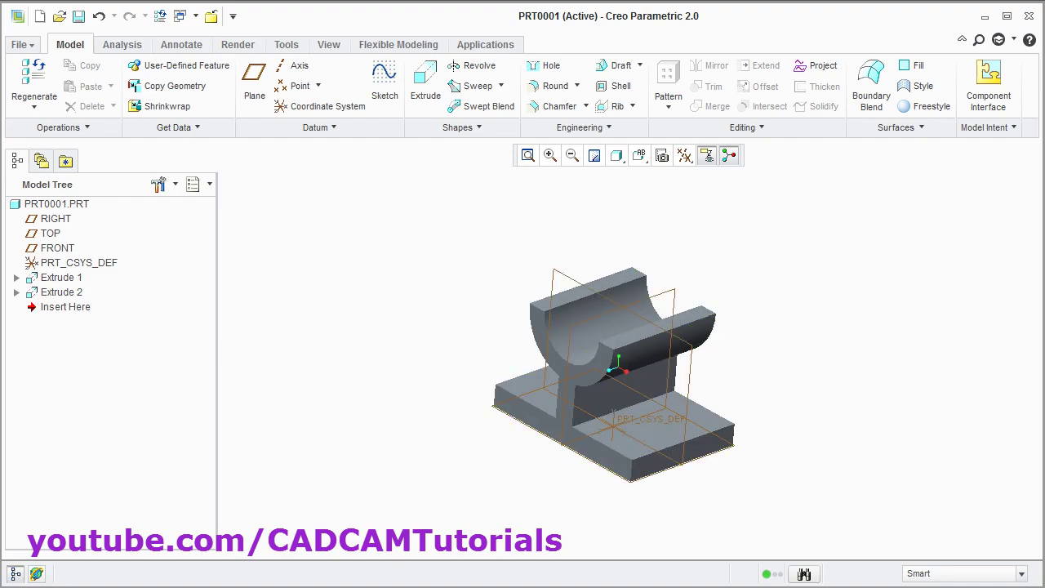
- Check the rib in the PDF reference drawing and start a Profile Rib sketch on the FRONT plane, oriented to the 2D sketch view
key(alt+Tab)
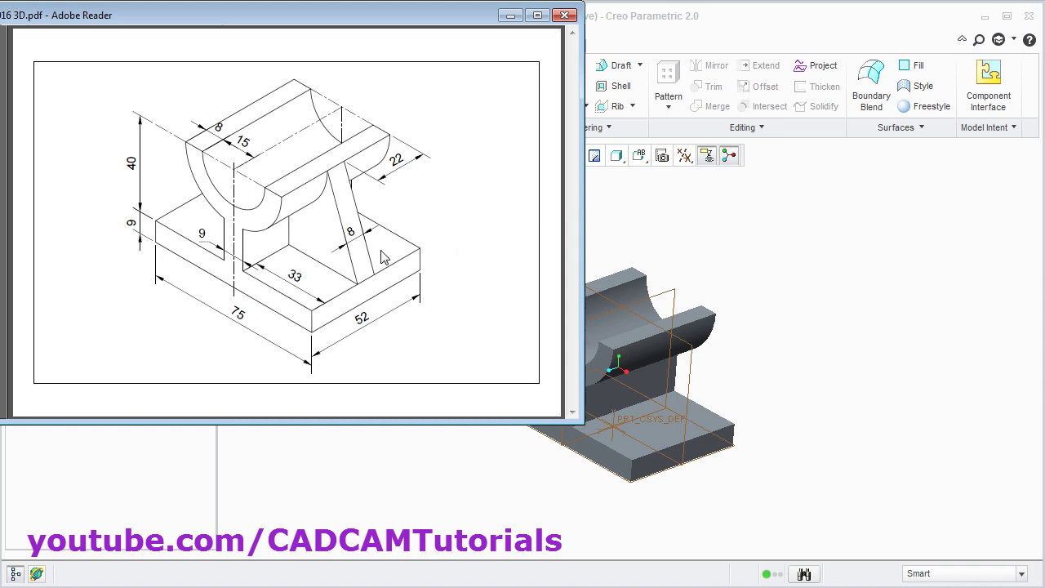
click(814, 284)
click(634, 109)
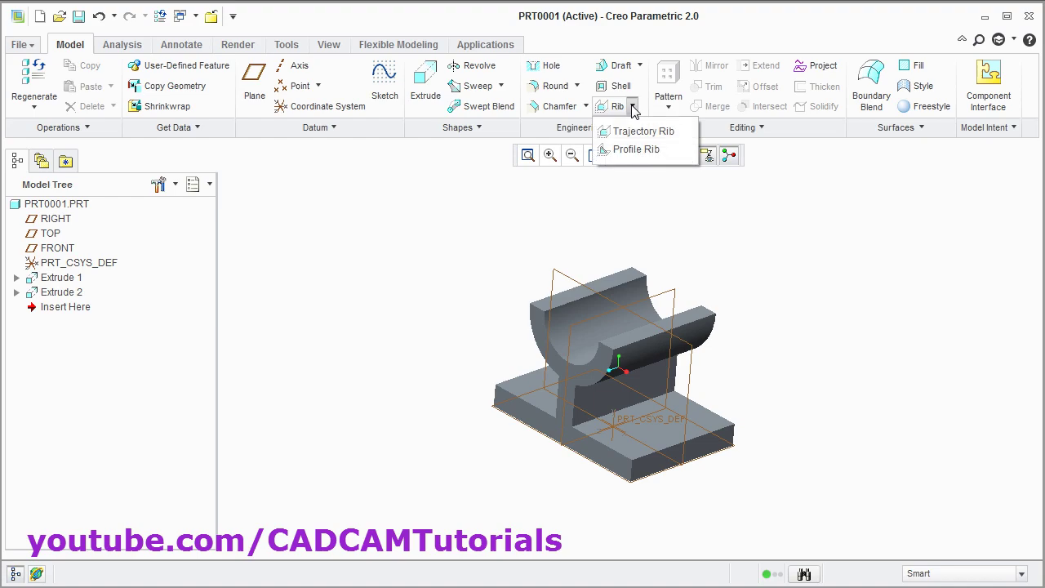
click(634, 152)
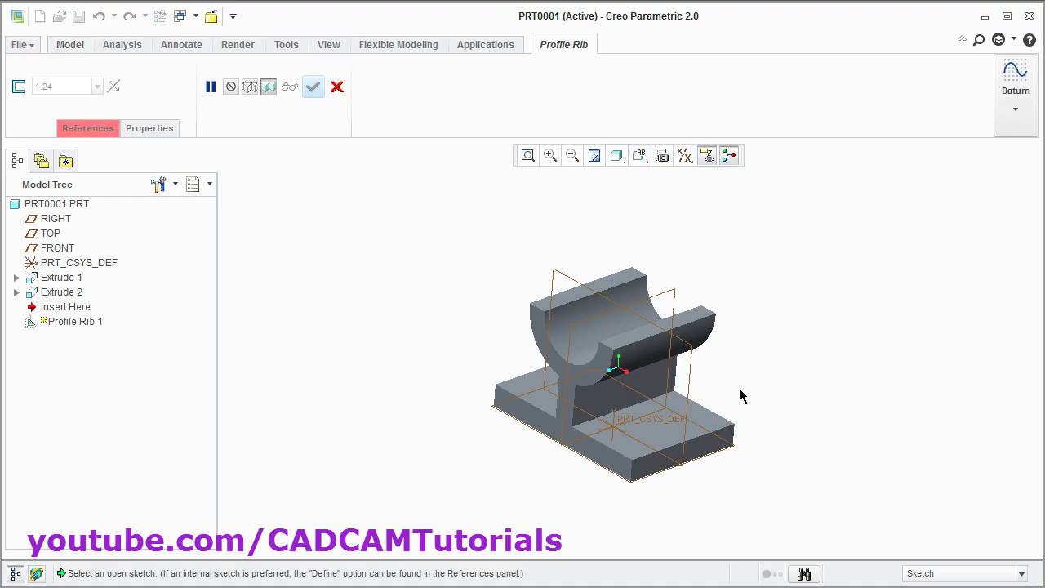
click(688, 387)
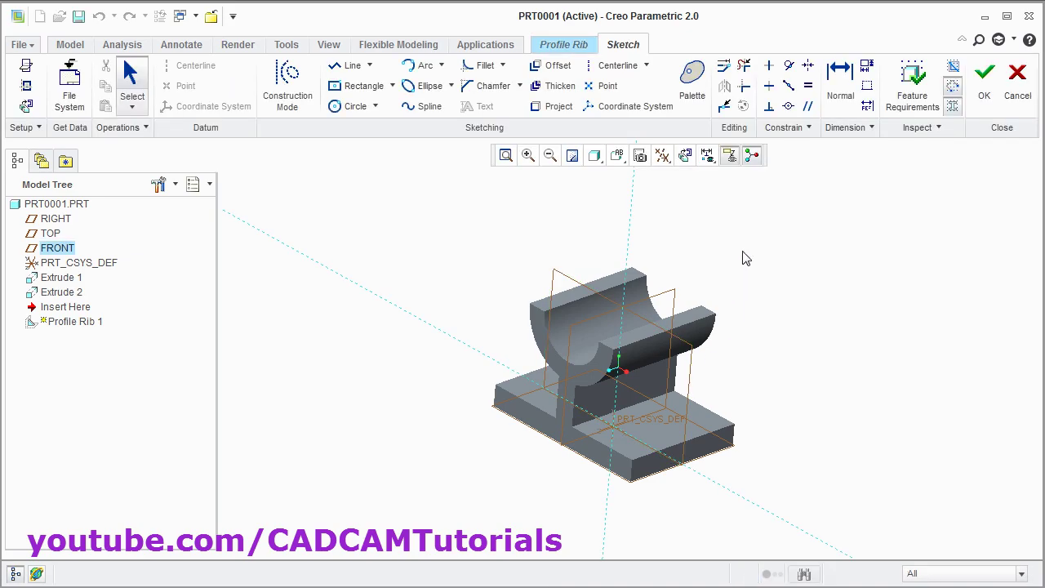
click(684, 157)
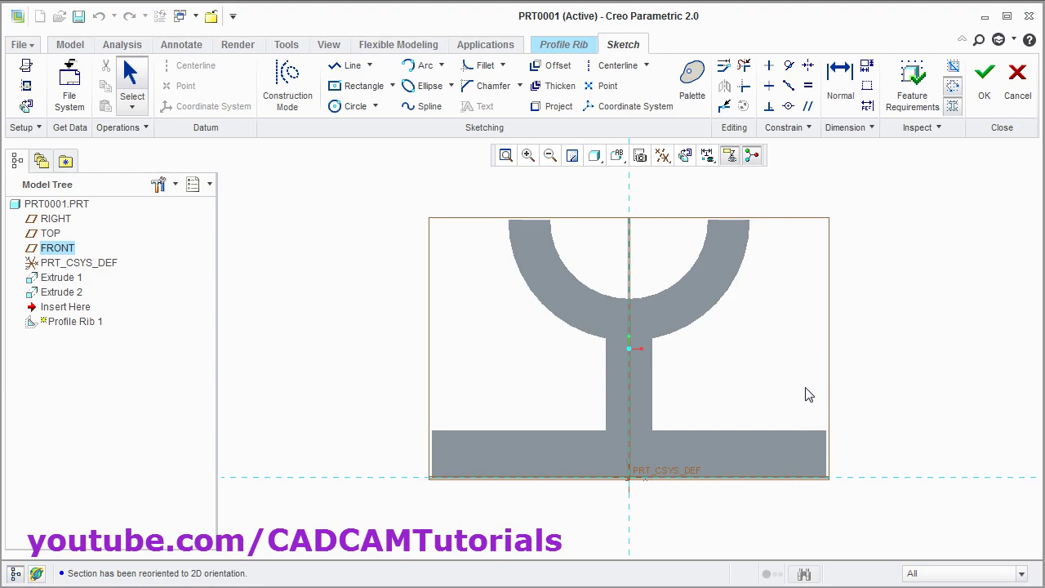
- Add the half-ring's right outer top corner and the base plate's right upper corner as sketch references
click(27, 88)
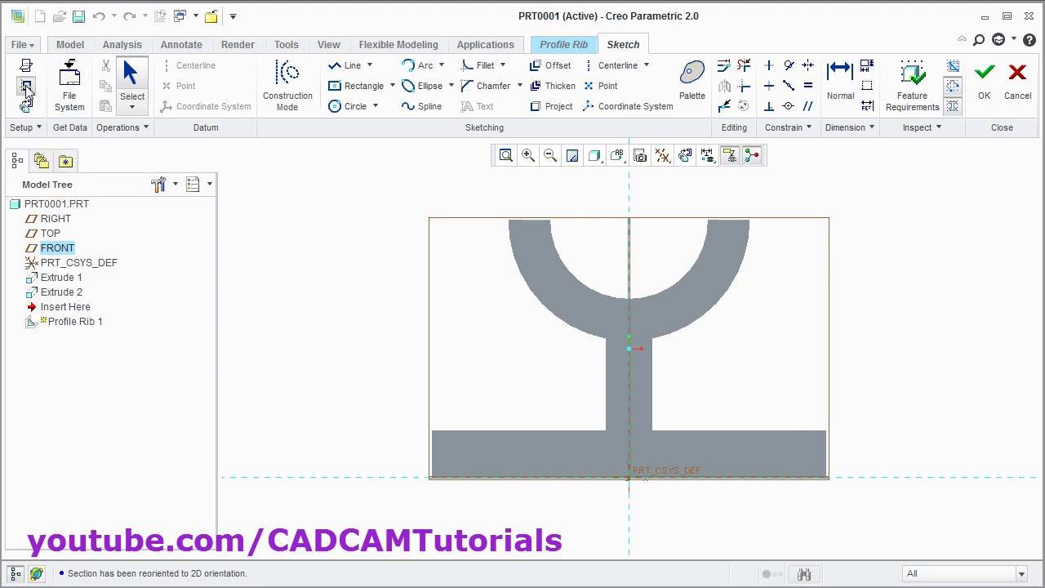
click(749, 221)
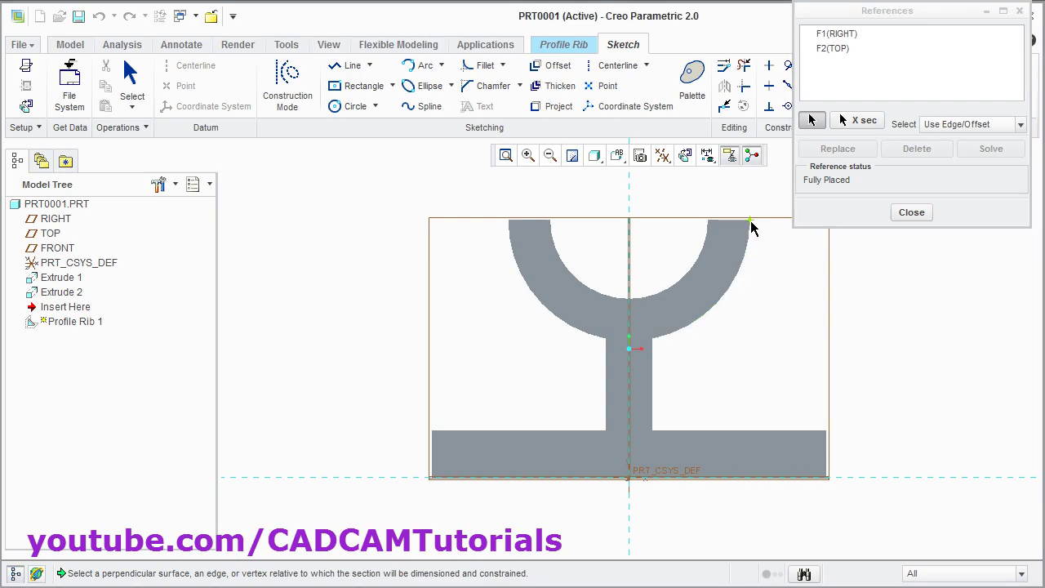
click(826, 433)
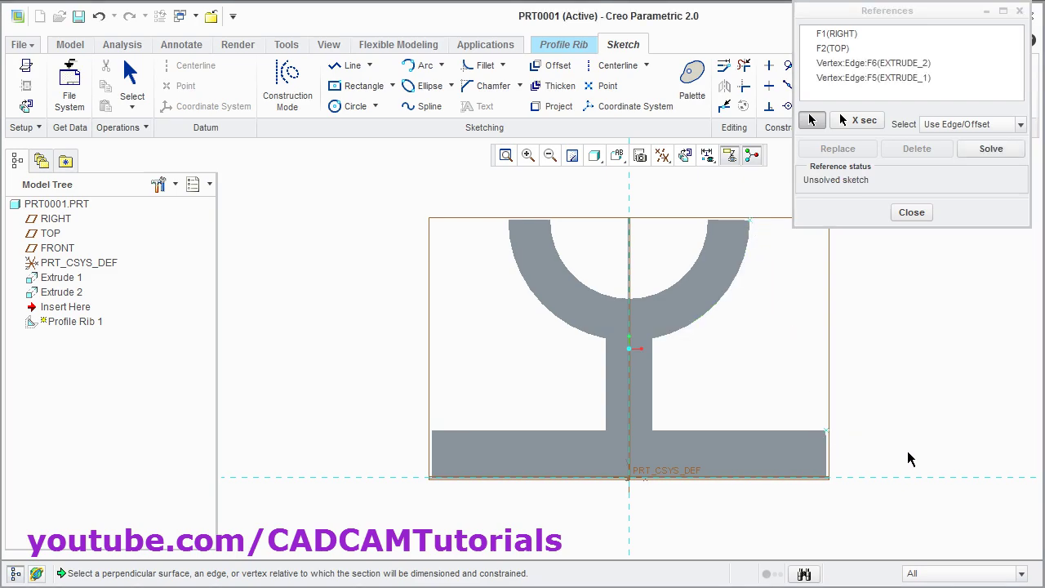
click(912, 214)
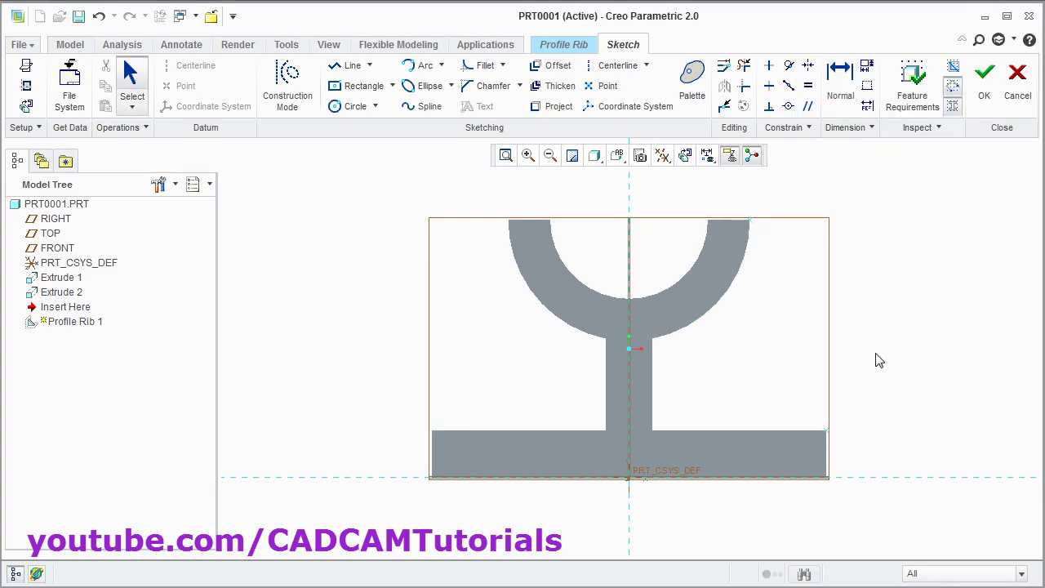
- Sketch the rib's sloping line from the half-ring's outer top corner to the base plate's upper corner and finish the sketch
click(353, 72)
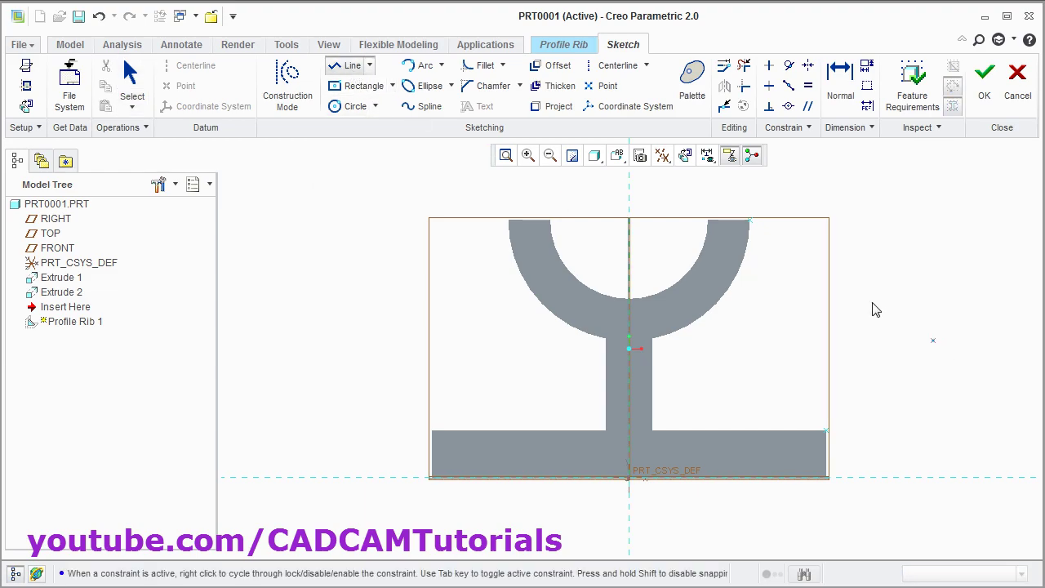
click(750, 222)
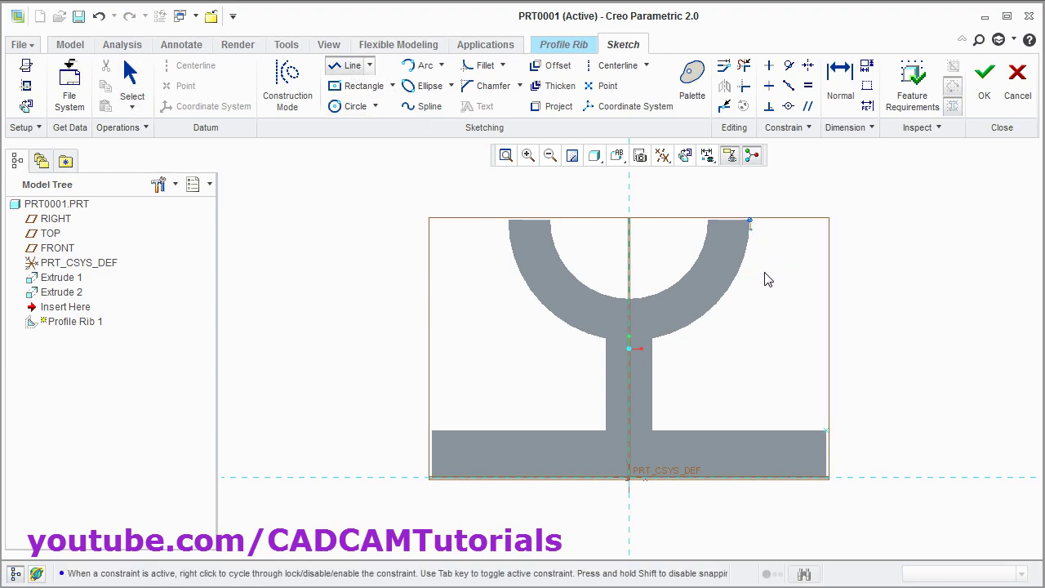
click(825, 430)
middle_click(882, 351)
click(985, 86)
- Flip the rib's fill direction toward the web, set its thickness to 8 mm and complete the rib
mouse_move(889, 299)
middle_down()
mouse_move(877, 291)
mouse_move(856, 303)
mouse_move(866, 329)
middle_up()
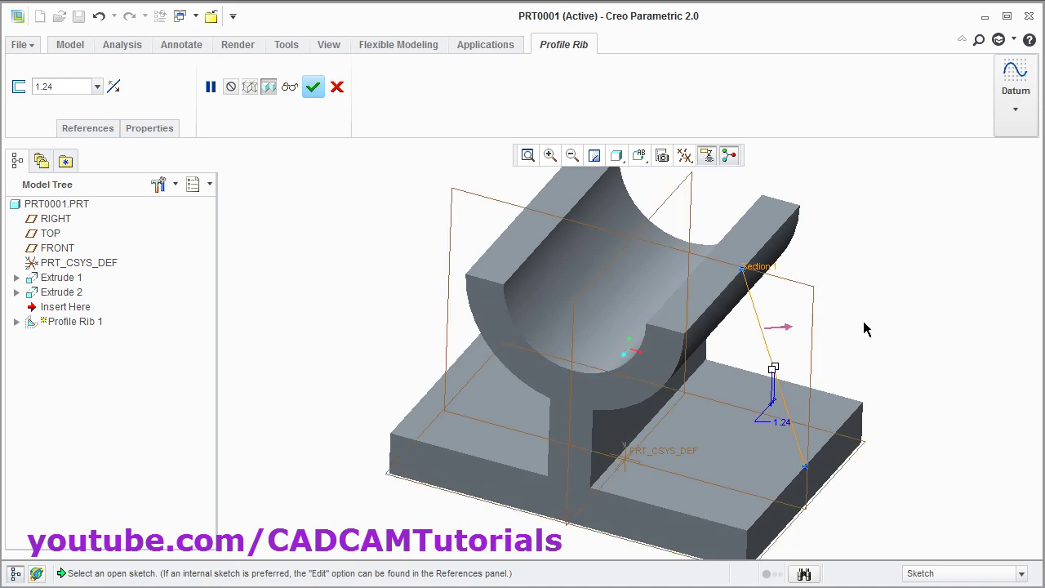
click(785, 329)
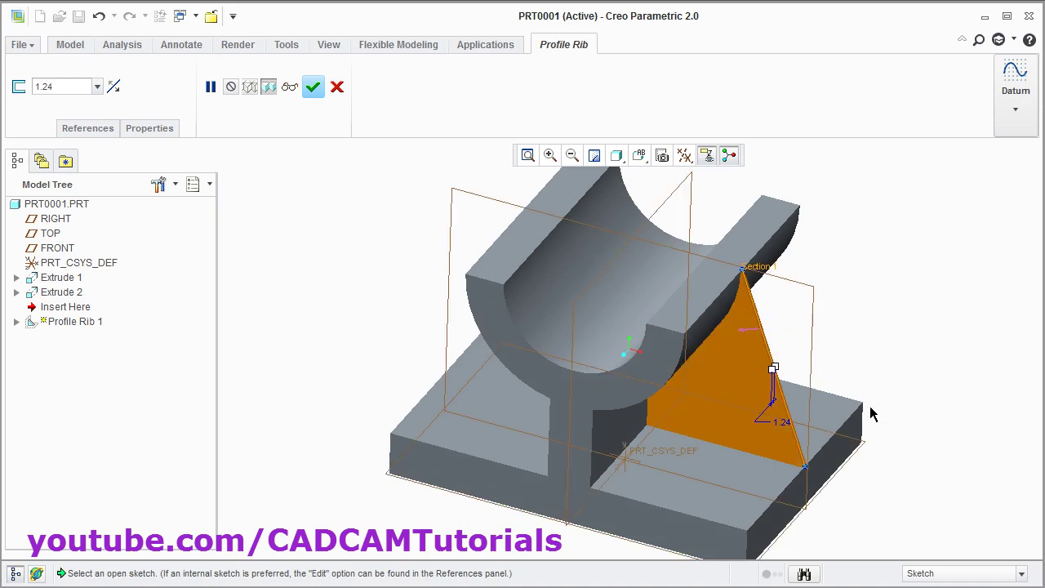
middle_drag(871, 415, 759, 370)
click(63, 87)
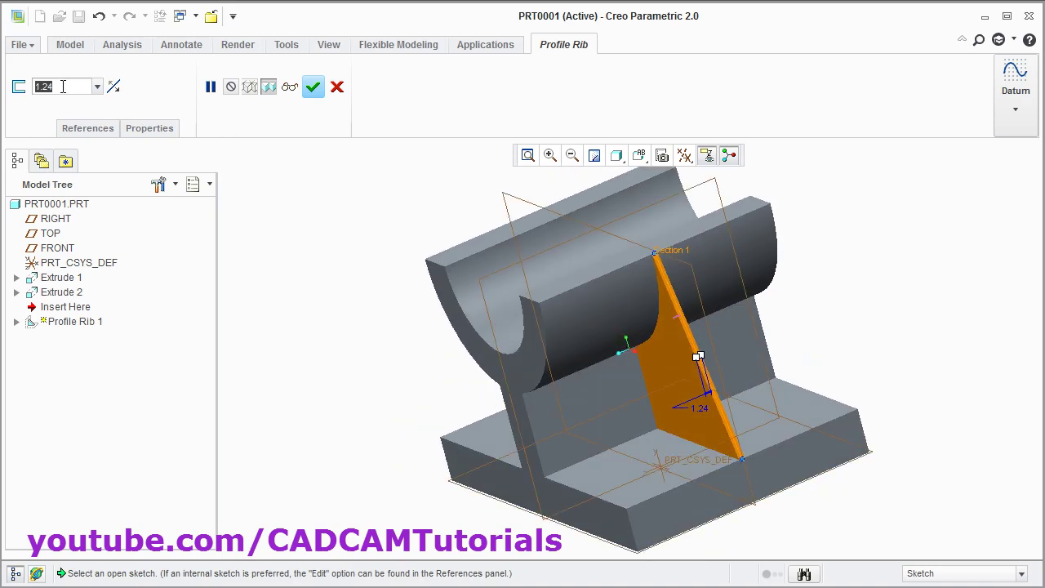
text(8)
key(Return)
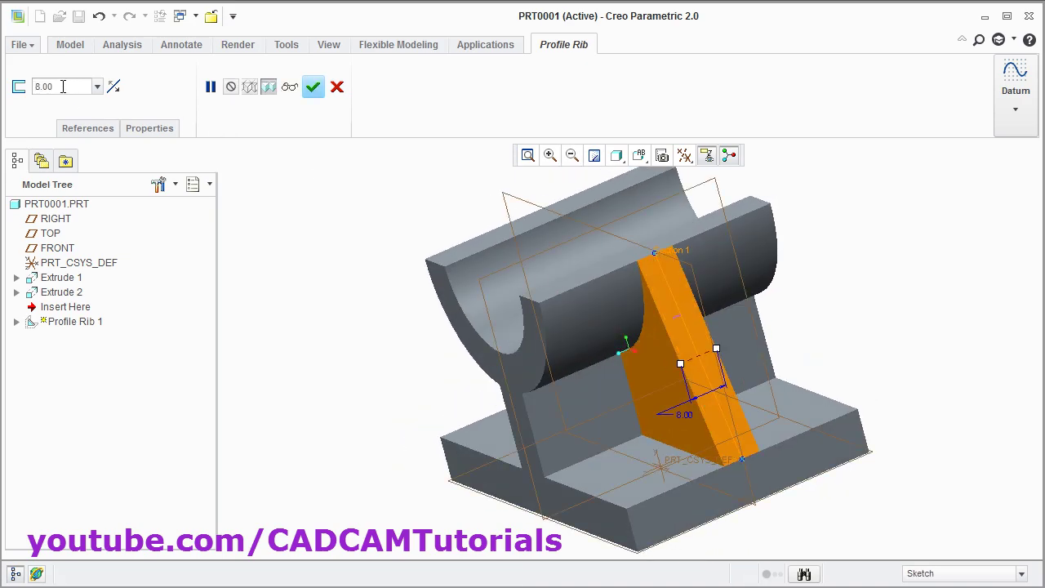
click(313, 88)
middle_drag(381, 411, 719, 376)
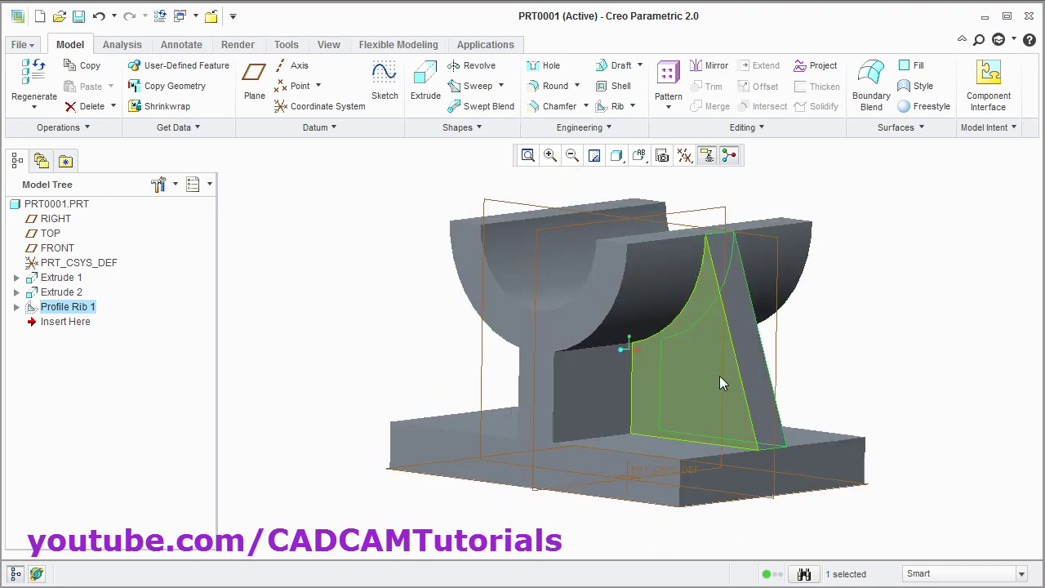
- Mirror the profile rib about the RIGHT plane to the other side of the web
click(861, 346)
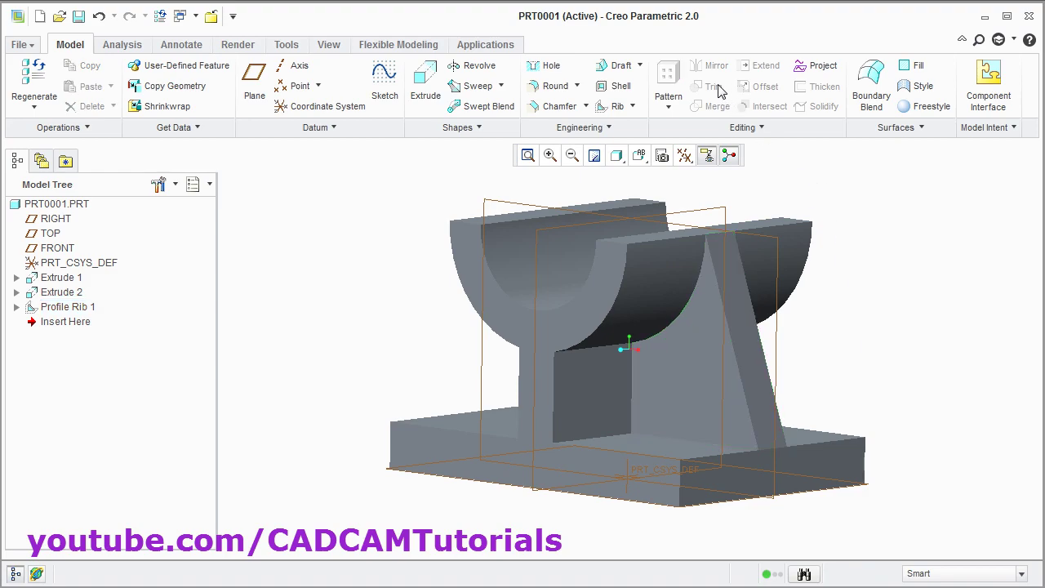
click(693, 372)
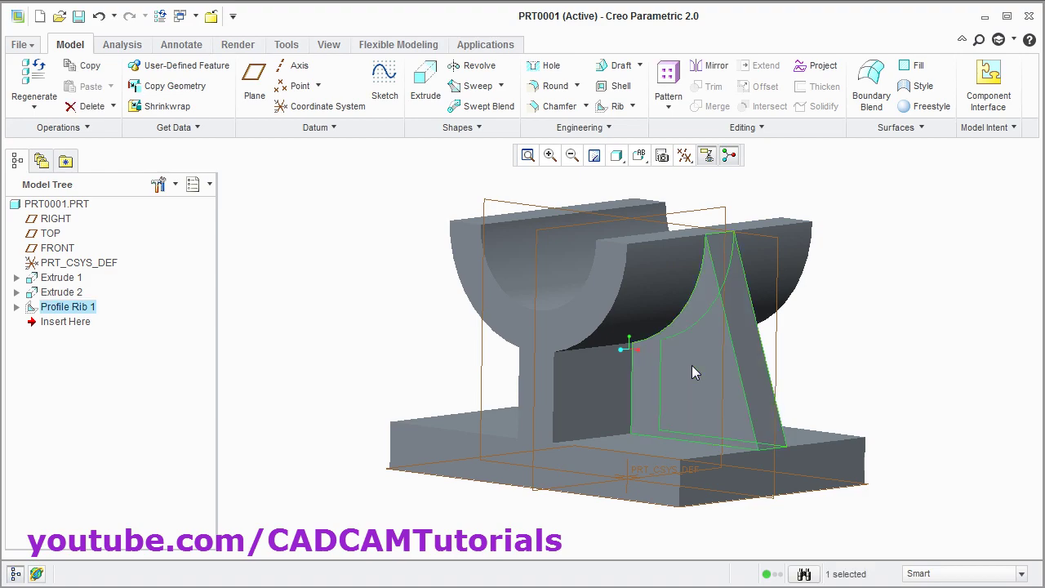
click(716, 71)
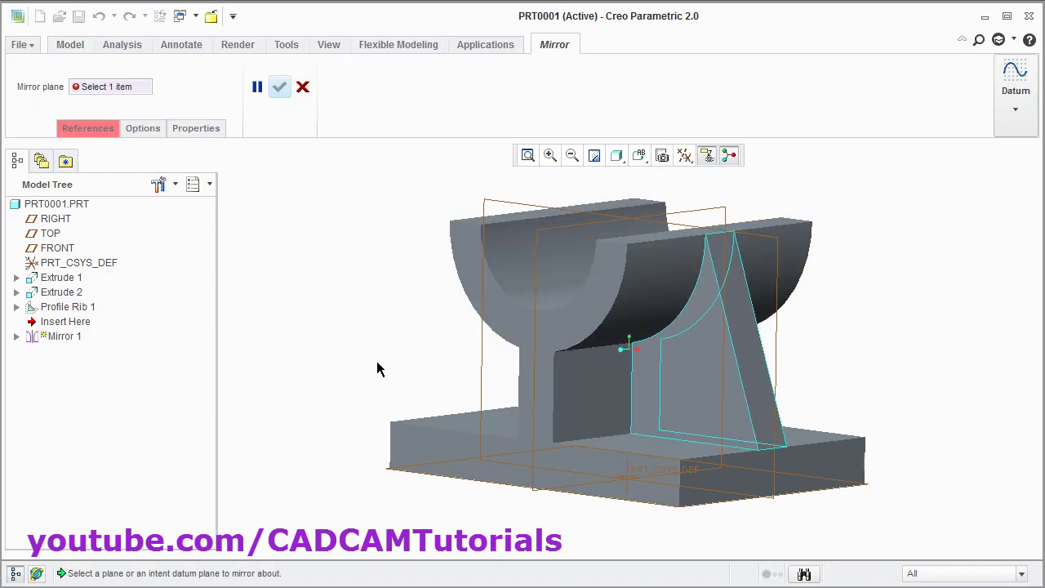
click(536, 238)
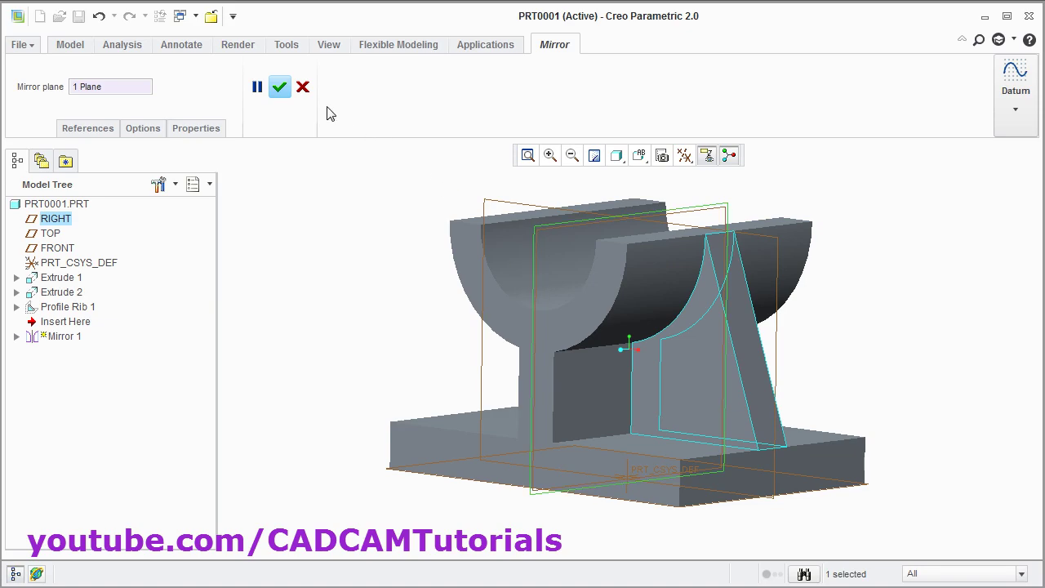
click(280, 86)
click(302, 312)
middle_drag(455, 362, 416, 334)
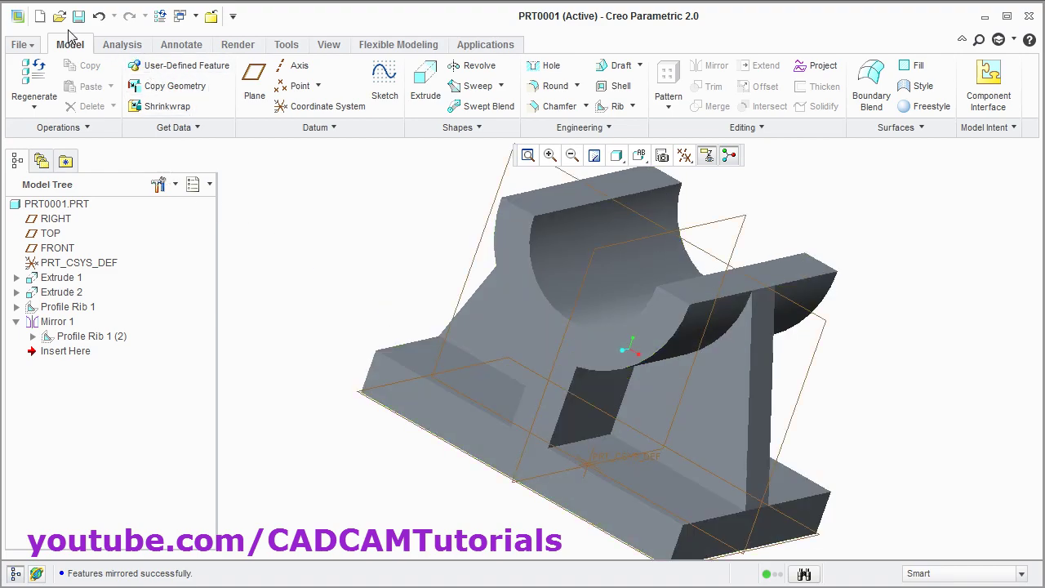
- Save the part PRT0001 in the Documents folder and close it
click(78, 18)
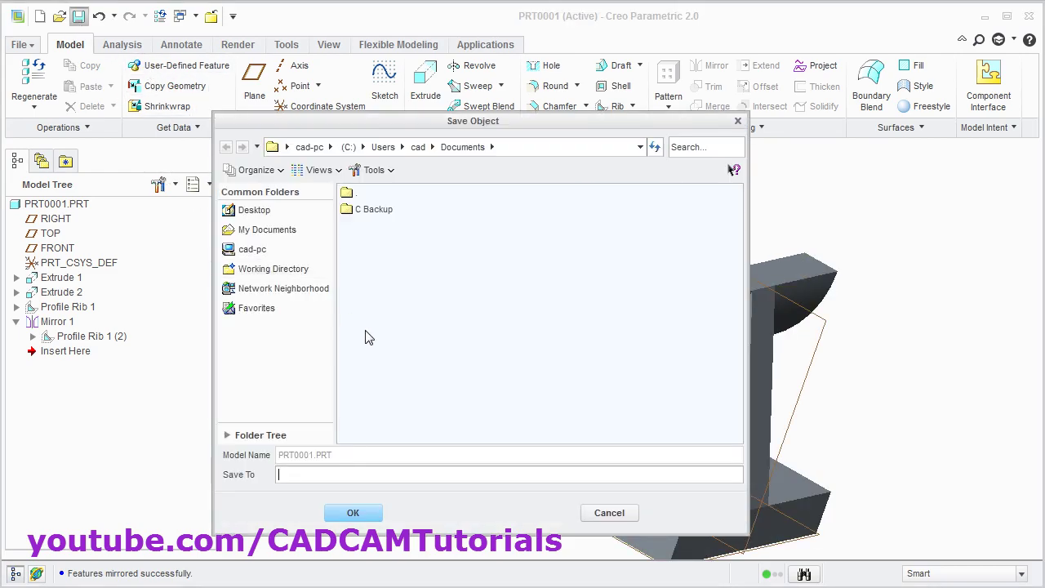
click(360, 516)
click(459, 340)
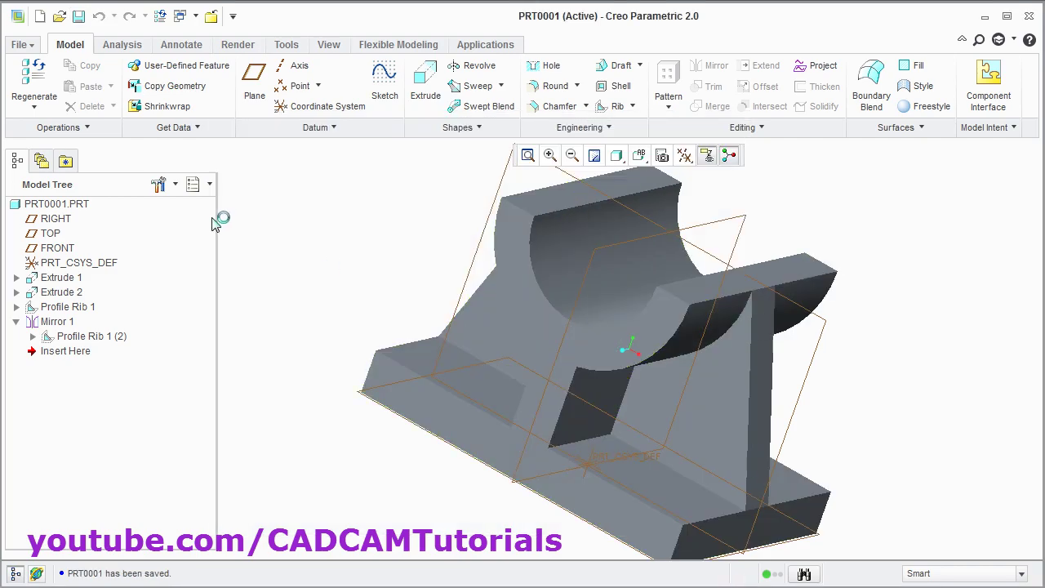
click(25, 47)
click(37, 227)
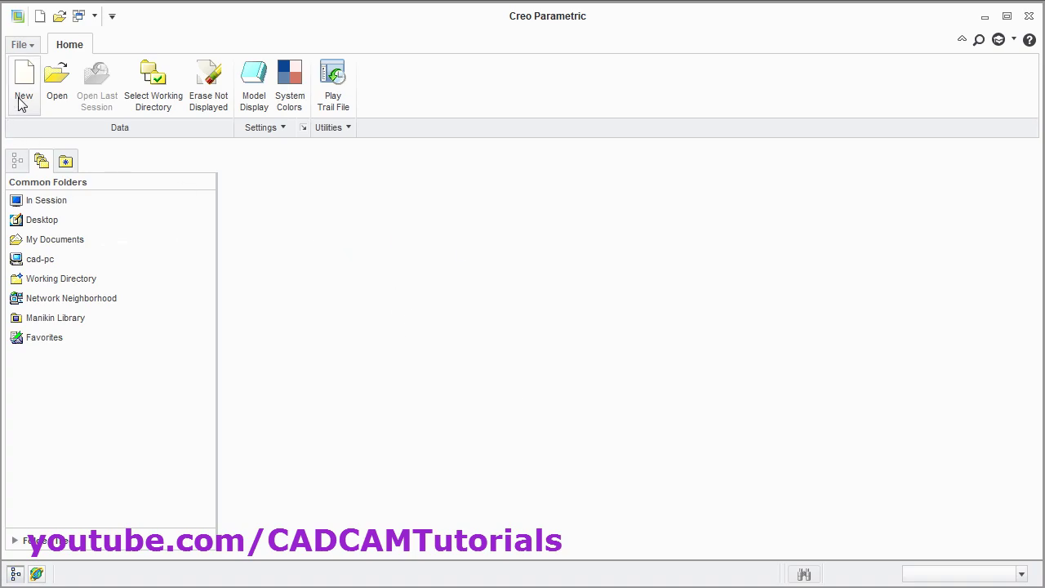
- Create a new solid part named prt0002 with the mmns_part_solid template instead of the default one
click(23, 97)
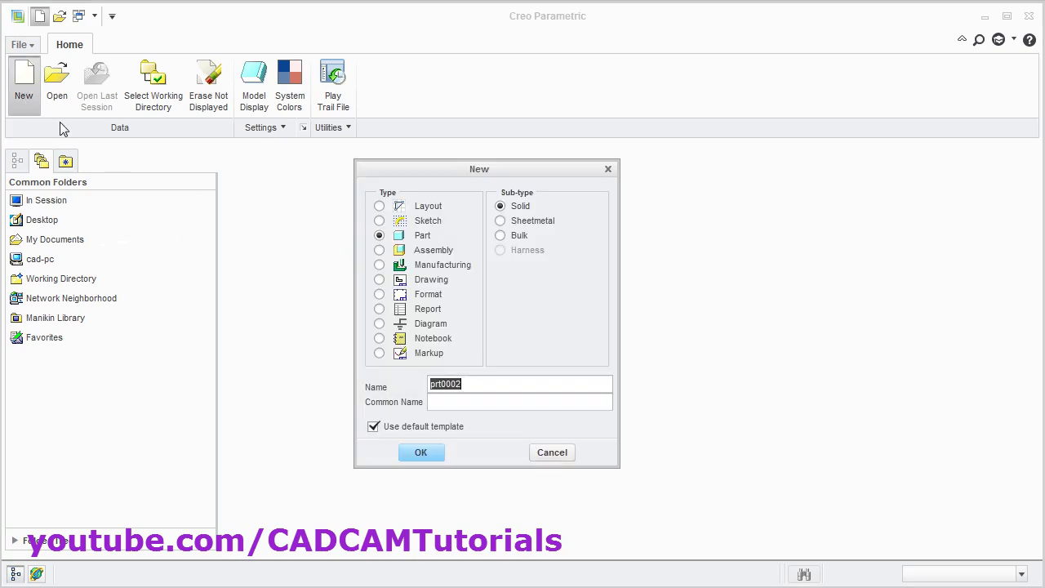
click(401, 431)
click(421, 451)
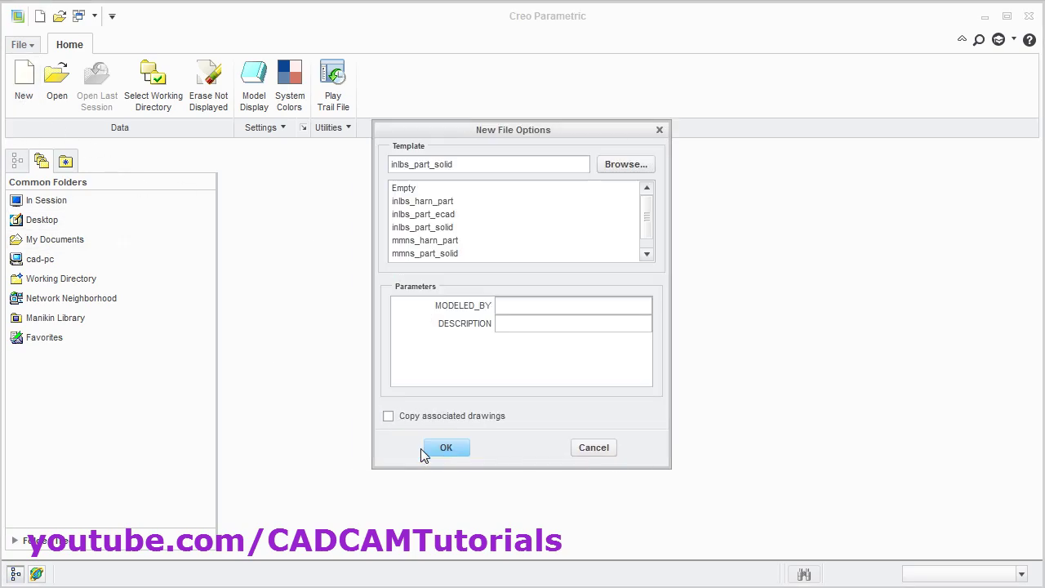
double_click(411, 255)
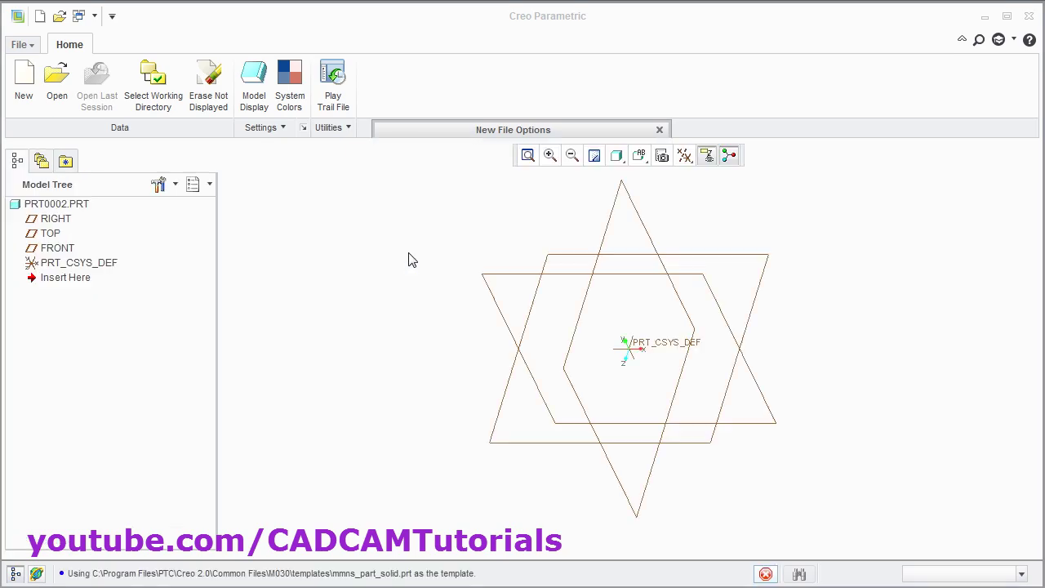
- Check the PDF drawing, then start an Extrude with its sketch on the TOP plane, oriented parallel to the screen
key(alt+Tab)
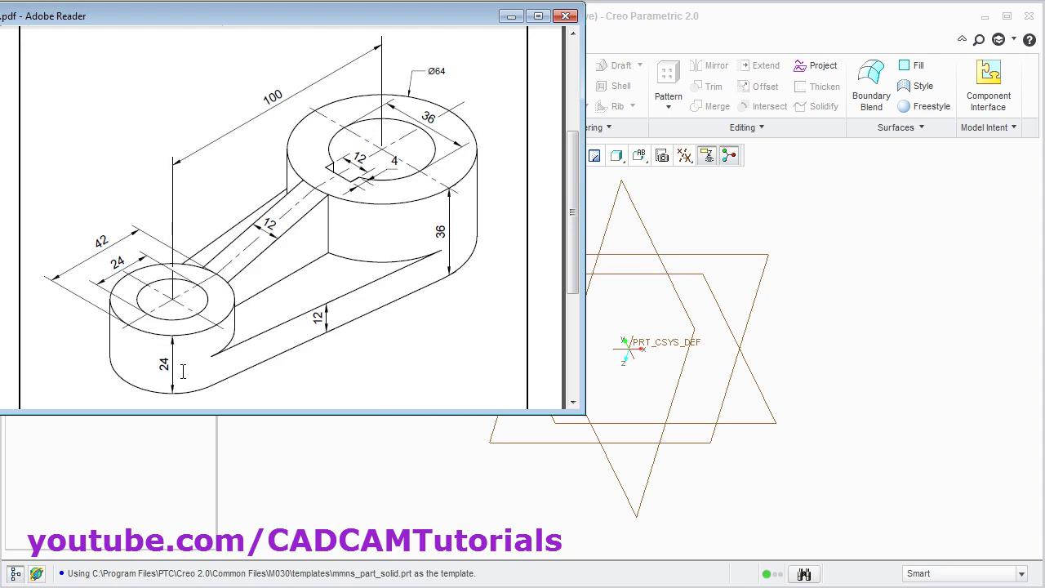
click(804, 316)
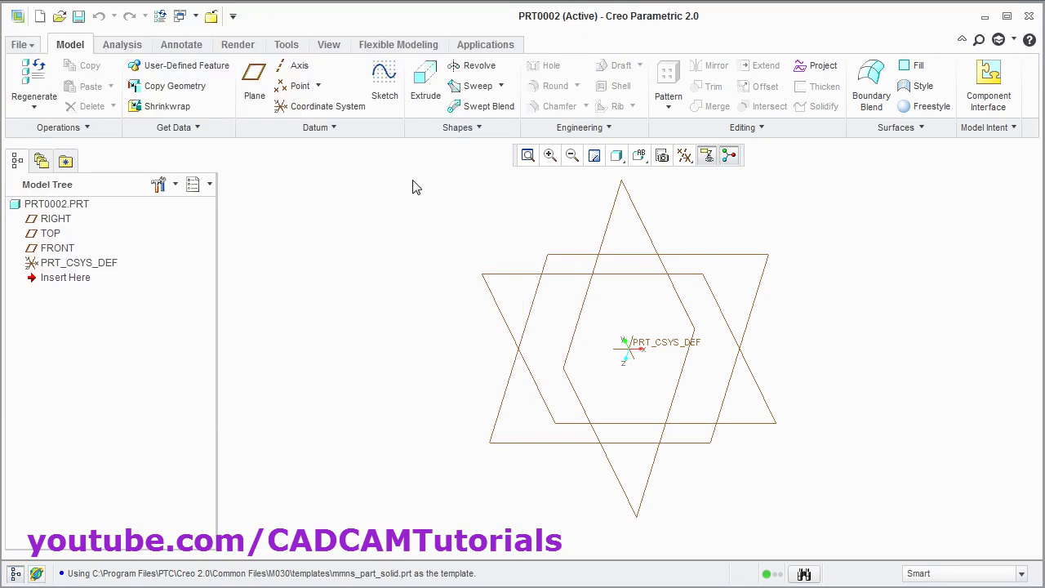
click(426, 92)
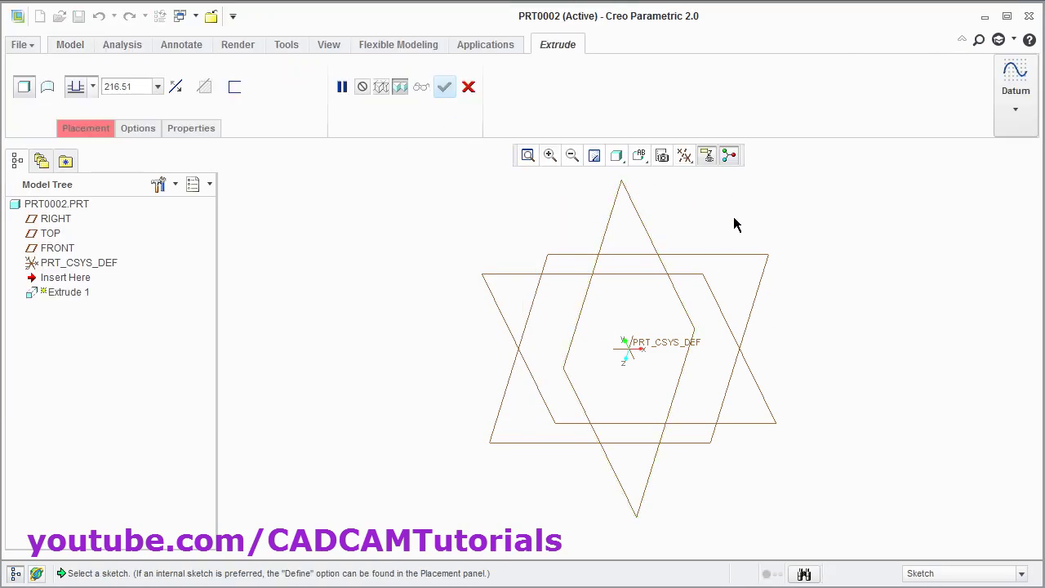
click(763, 279)
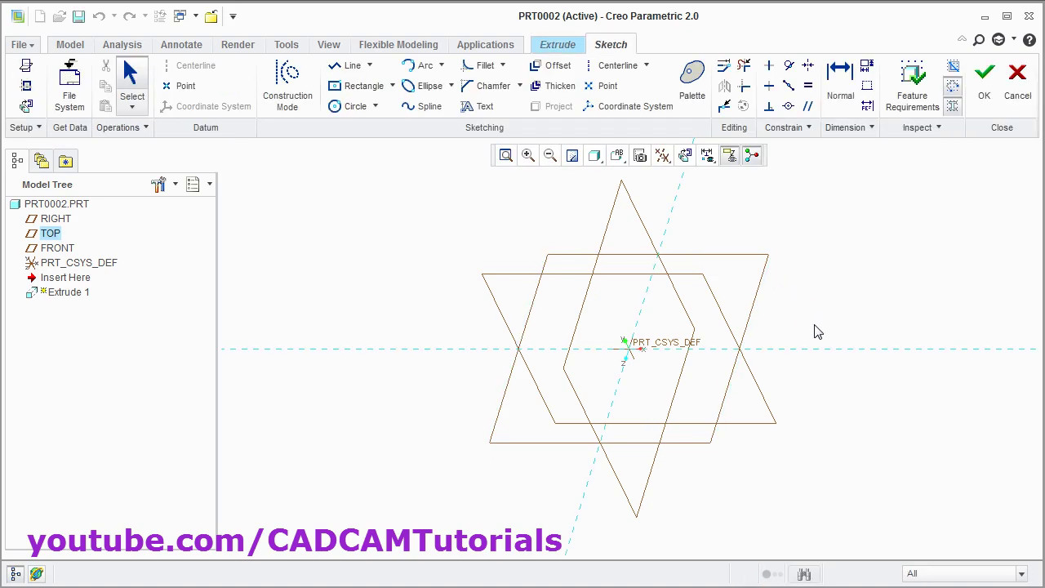
click(684, 157)
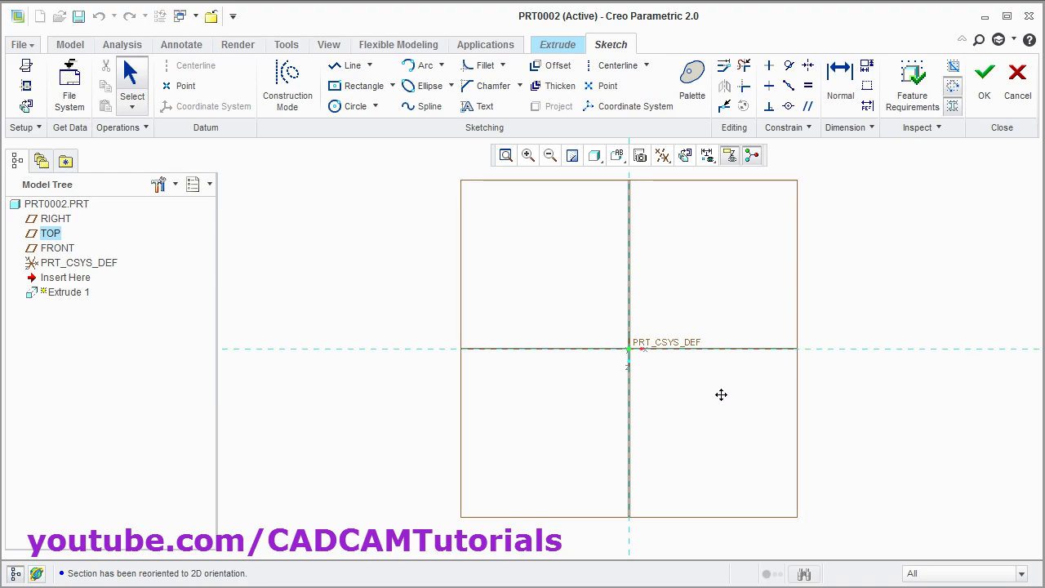
shift+middle_drag(721, 394, 517, 402)
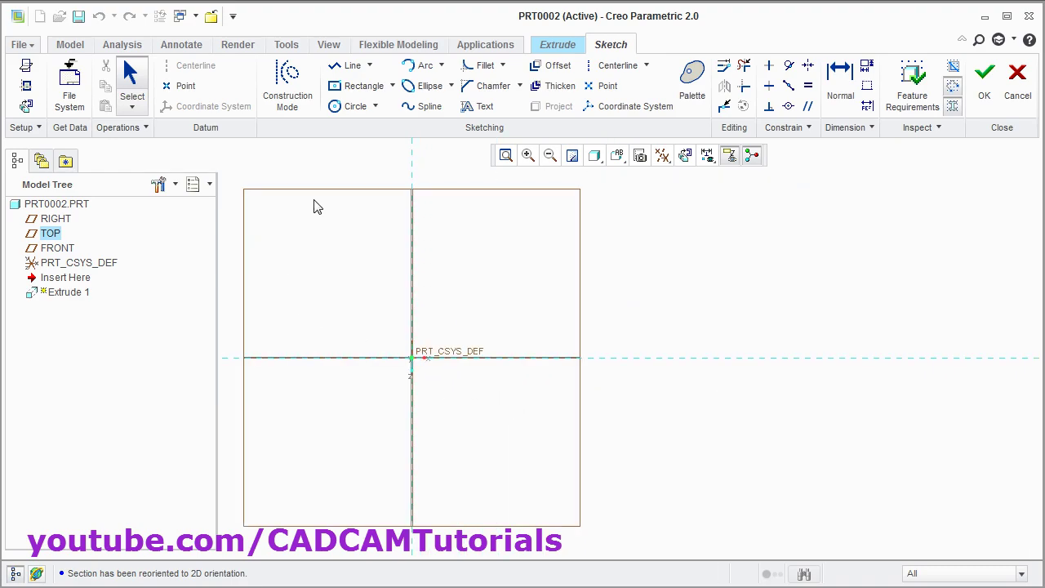
- Sketch two concentric circles centred on the origin, about 188 mm and 291 mm in diameter
click(349, 108)
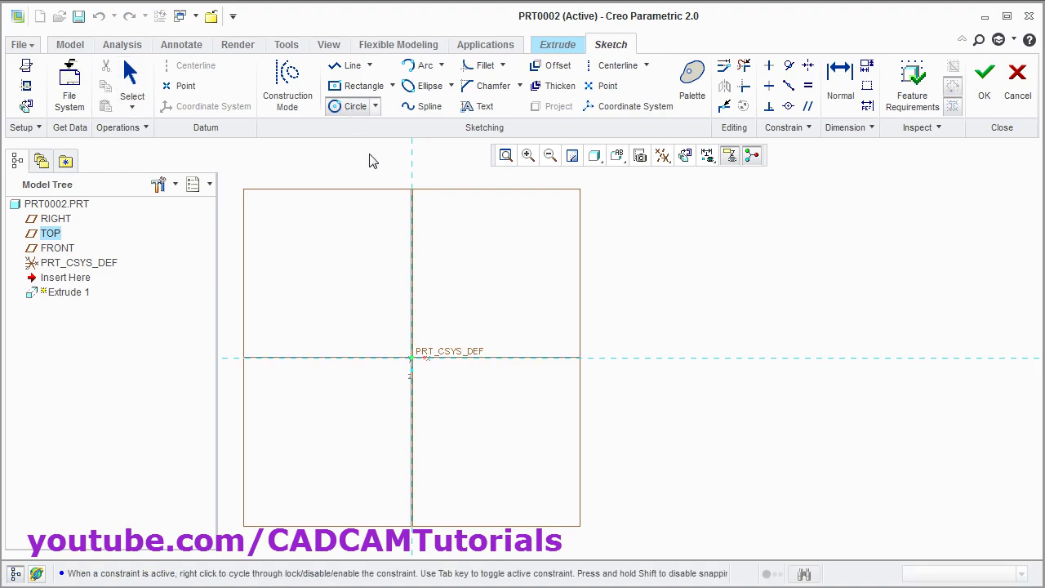
click(411, 357)
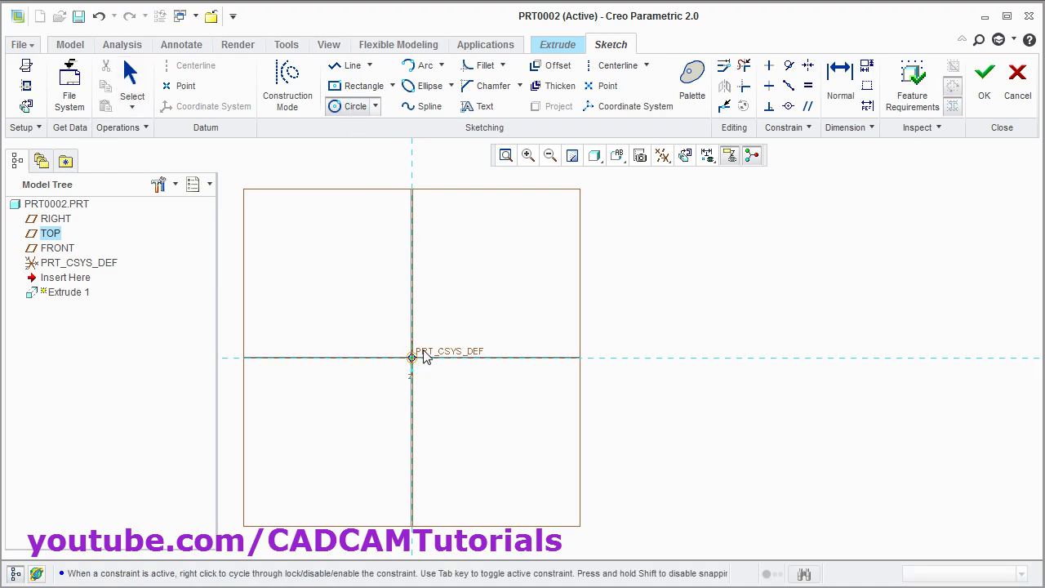
click(464, 328)
click(412, 358)
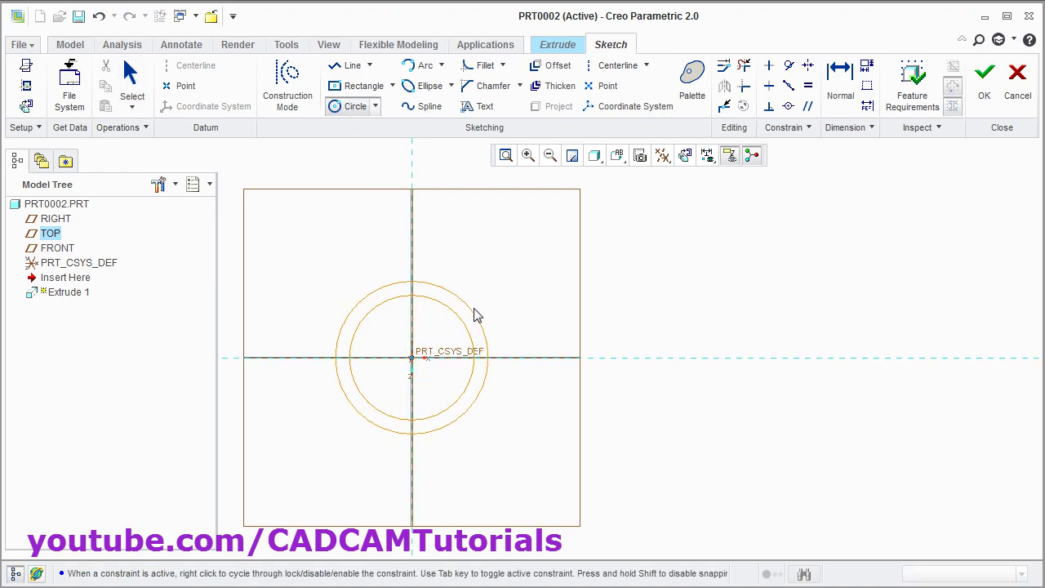
click(490, 303)
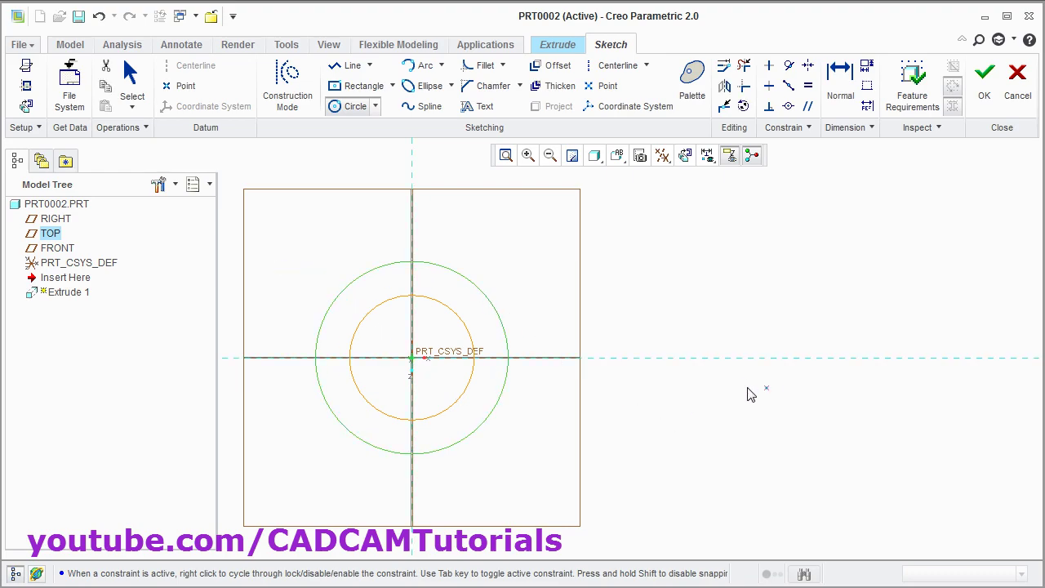
- Sketch two concentric circles, about 210 mm and 320 mm in diameter, centred on the horizontal reference about 519 mm right of the origin
click(756, 359)
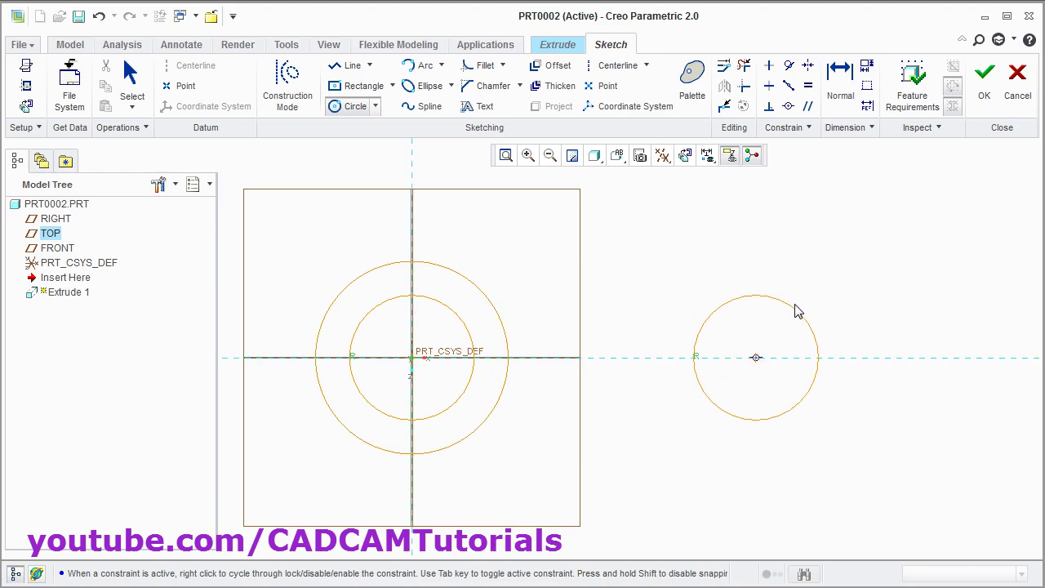
click(797, 305)
click(756, 357)
click(823, 280)
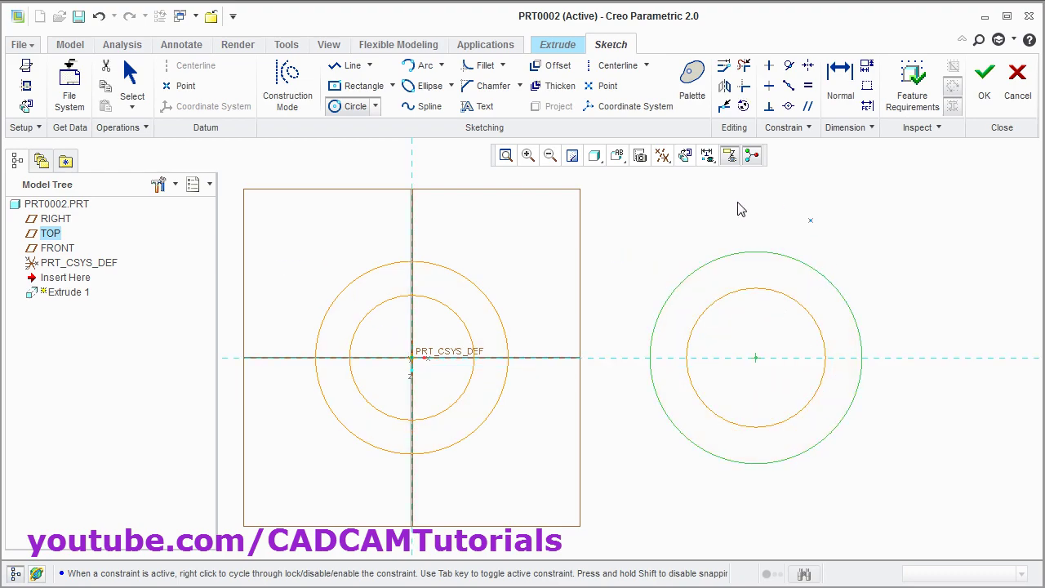
middle_click(658, 235)
click(635, 238)
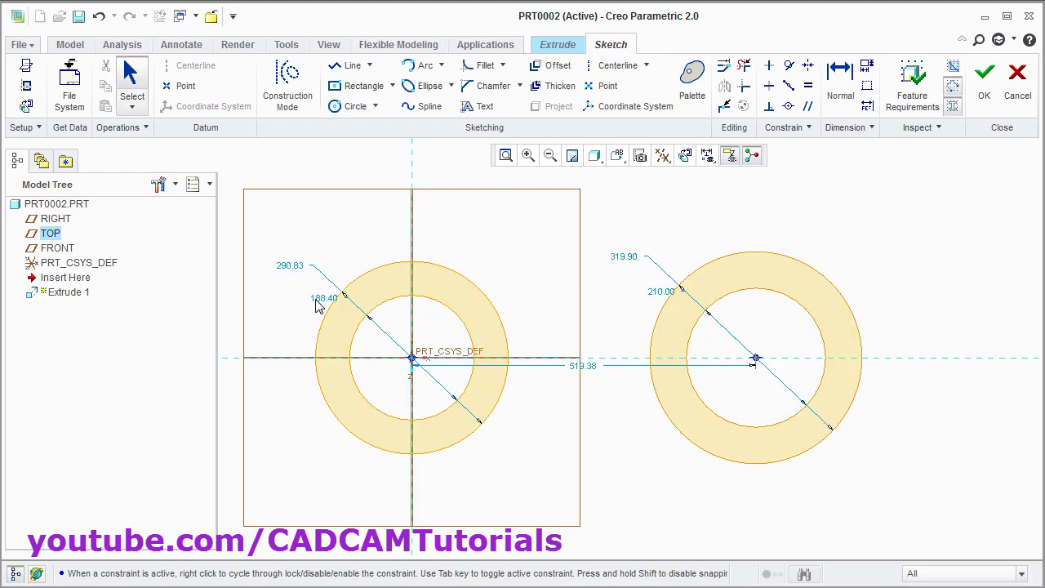
- Set the diameters of the circles at the origin to 24 mm inner and 42 mm outer, as in the PDF drawing
key(alt+Tab)
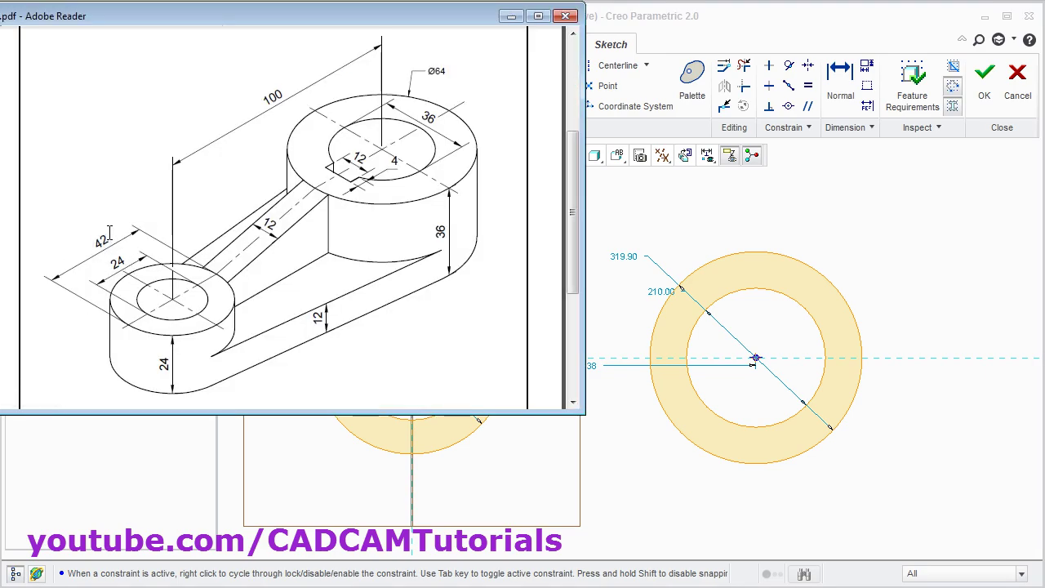
click(663, 475)
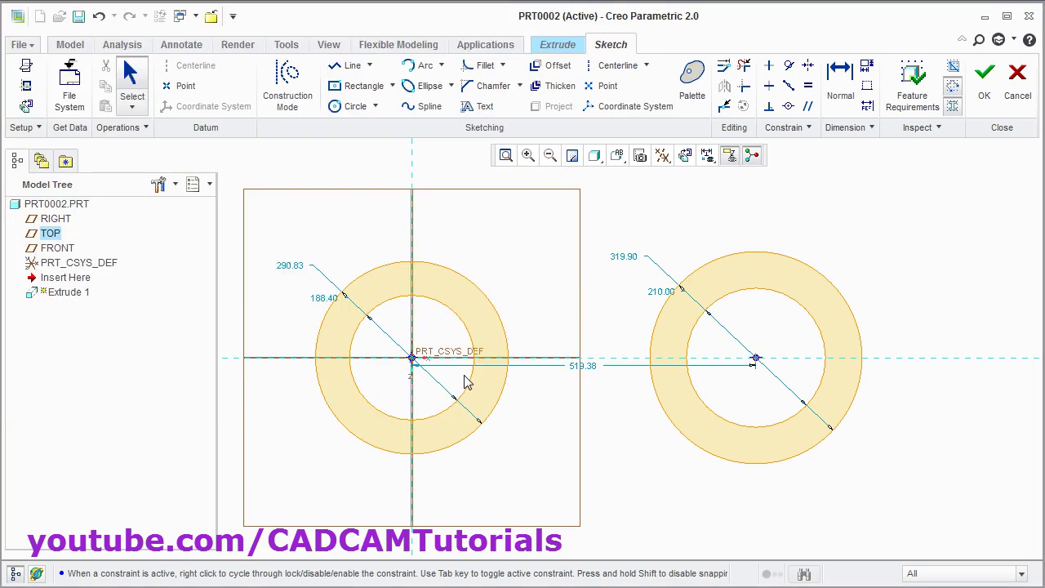
double_click(318, 299)
text(2)
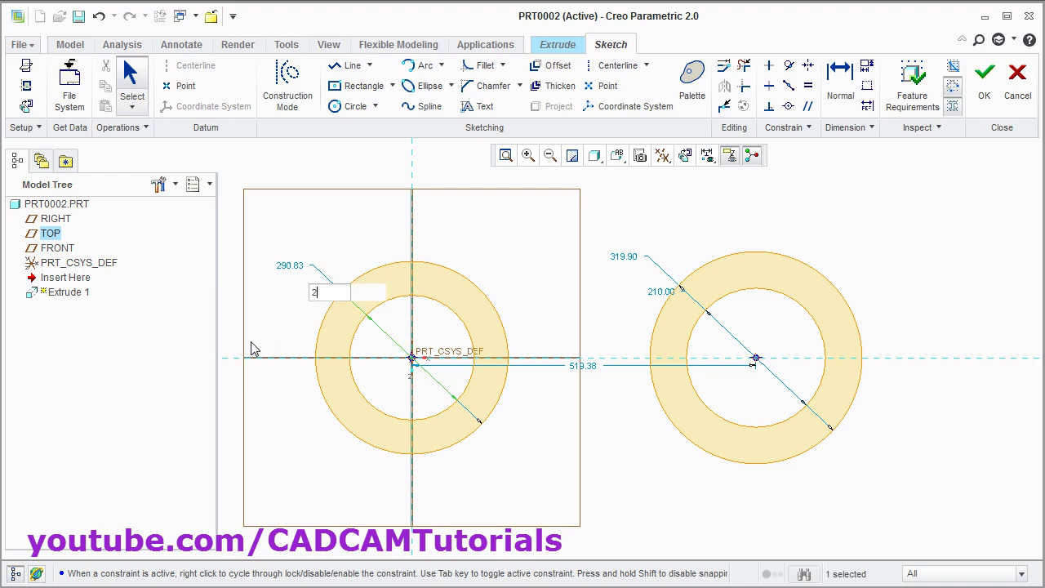
text(4)
key(Return)
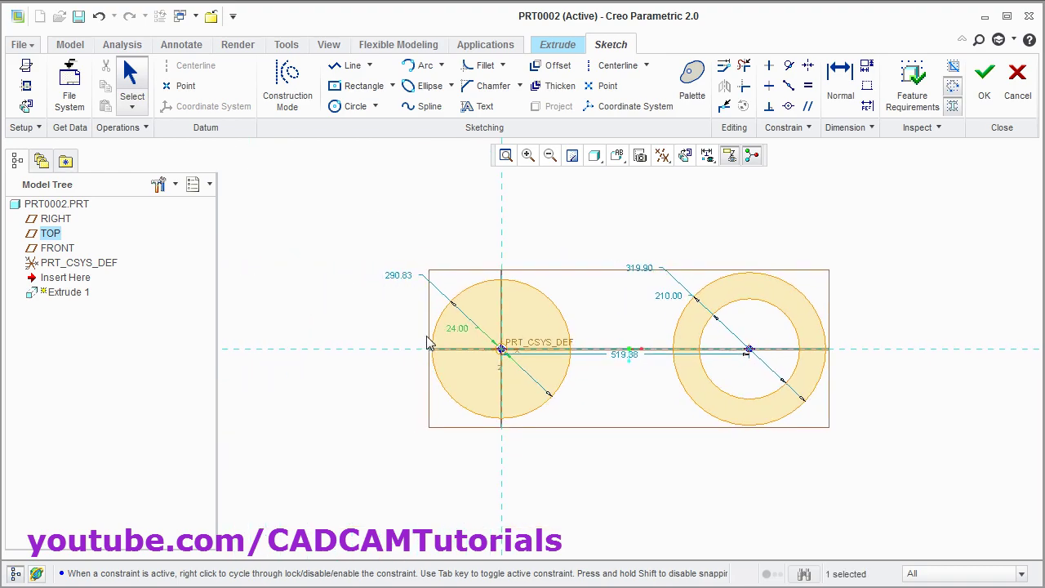
double_click(396, 278)
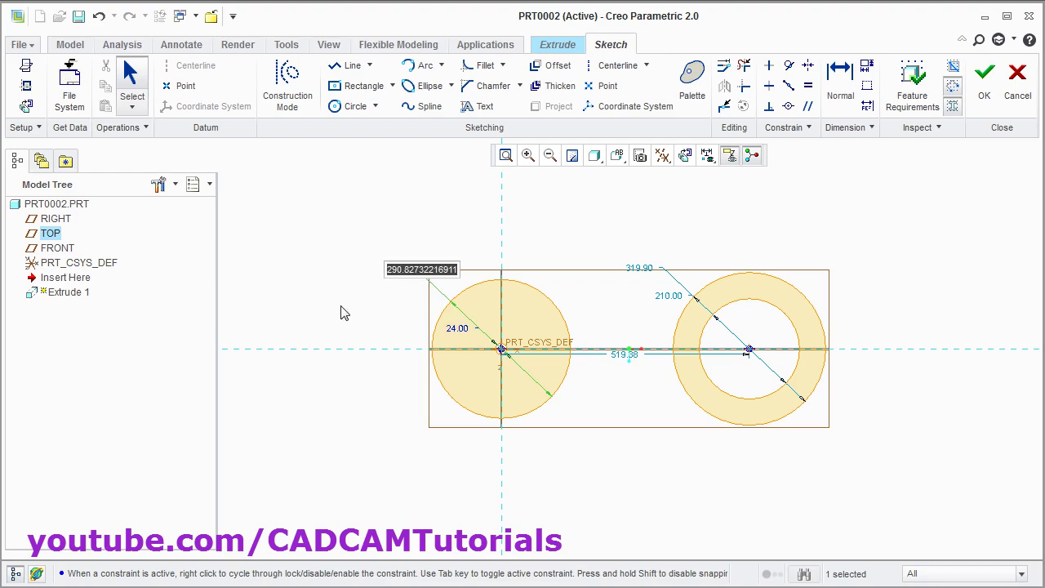
text(42)
key(Return)
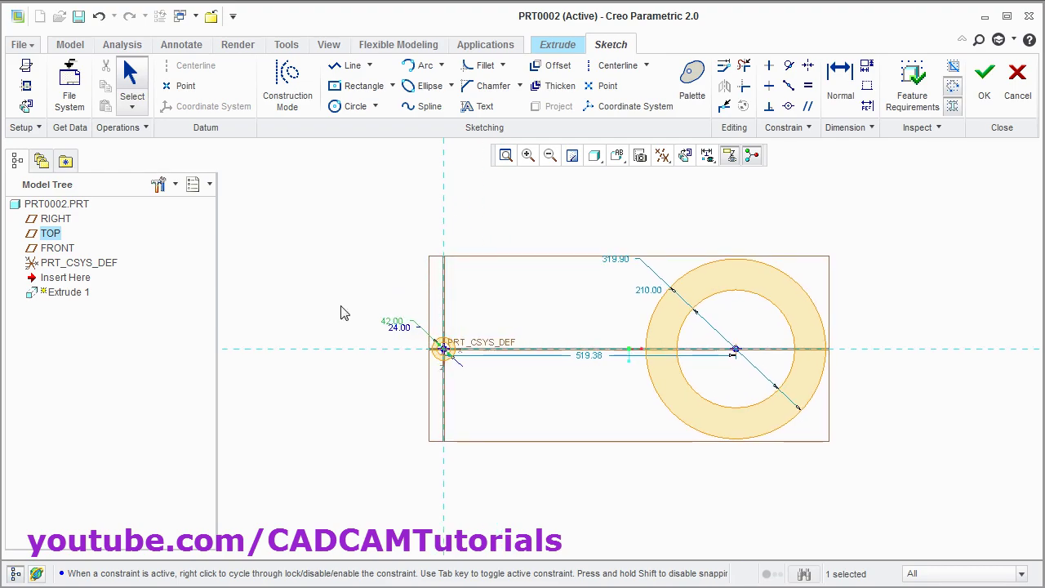
- Set the diameters of the right-hand circle pair to 36 mm inner and 64 mm outer, as in the PDF drawing
key(alt+Tab)
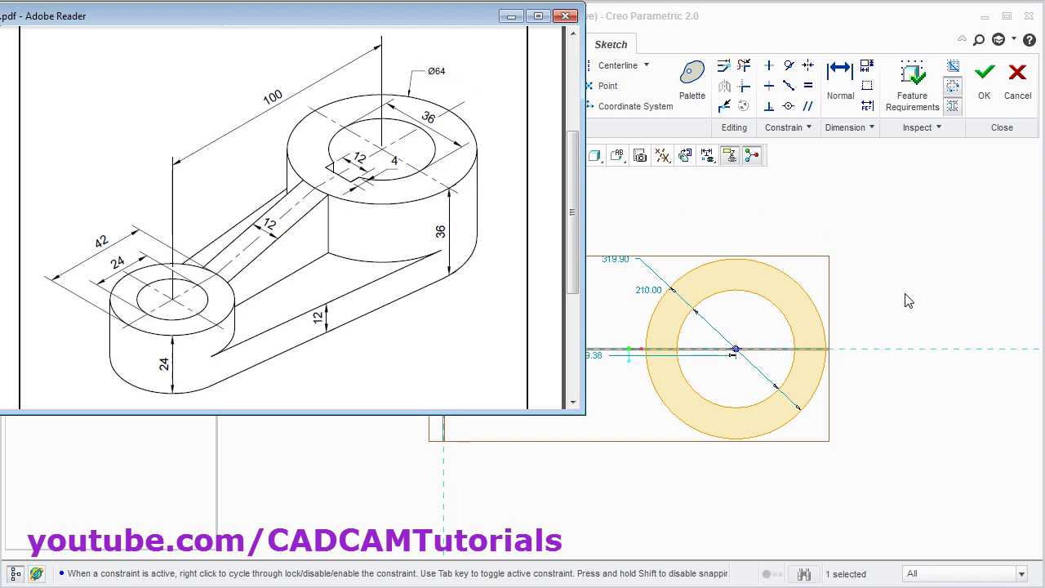
key(alt+Tab)
double_click(649, 292)
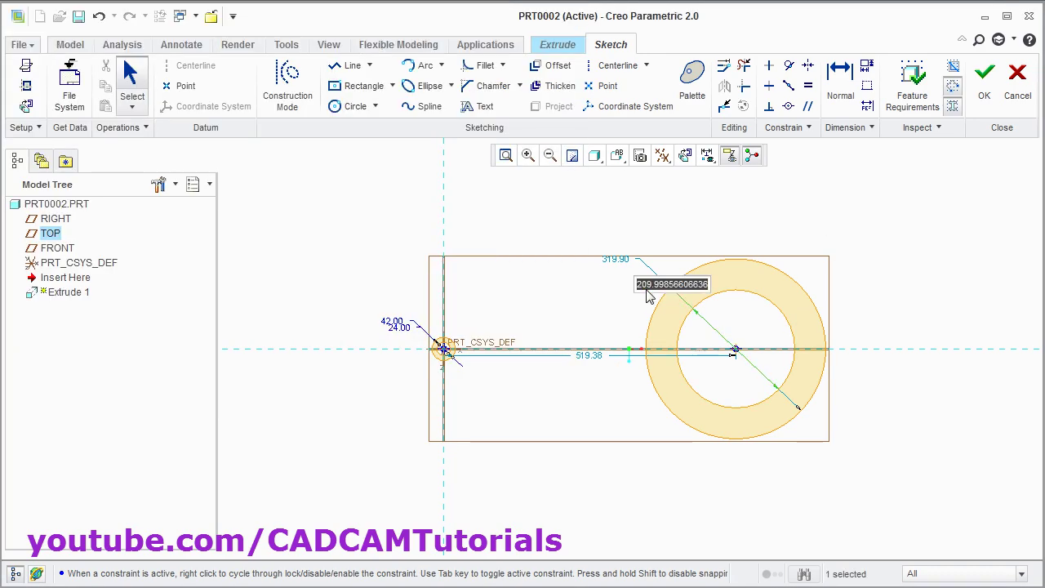
text(36)
key(Return)
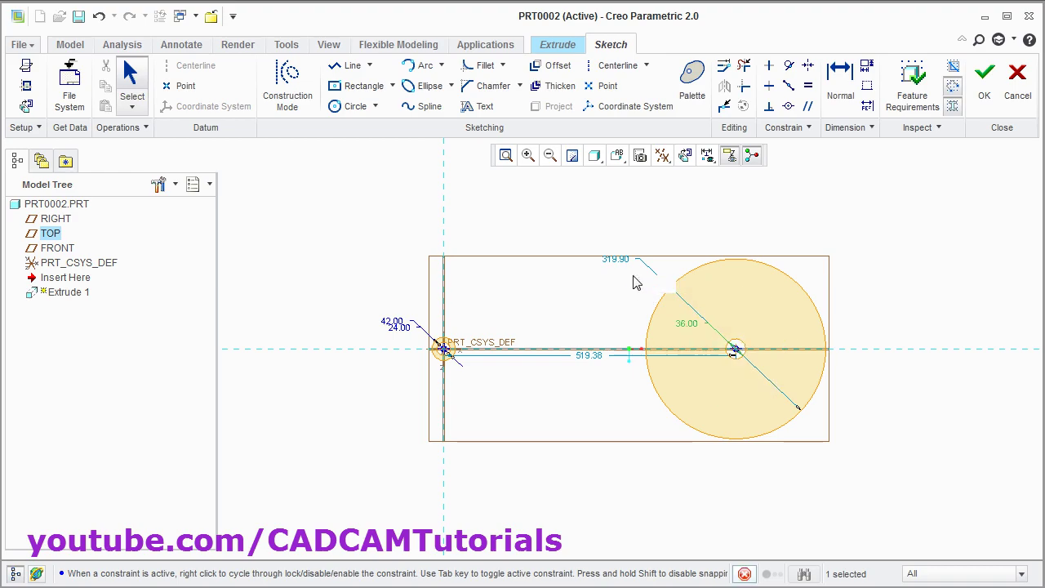
double_click(612, 263)
text(64)
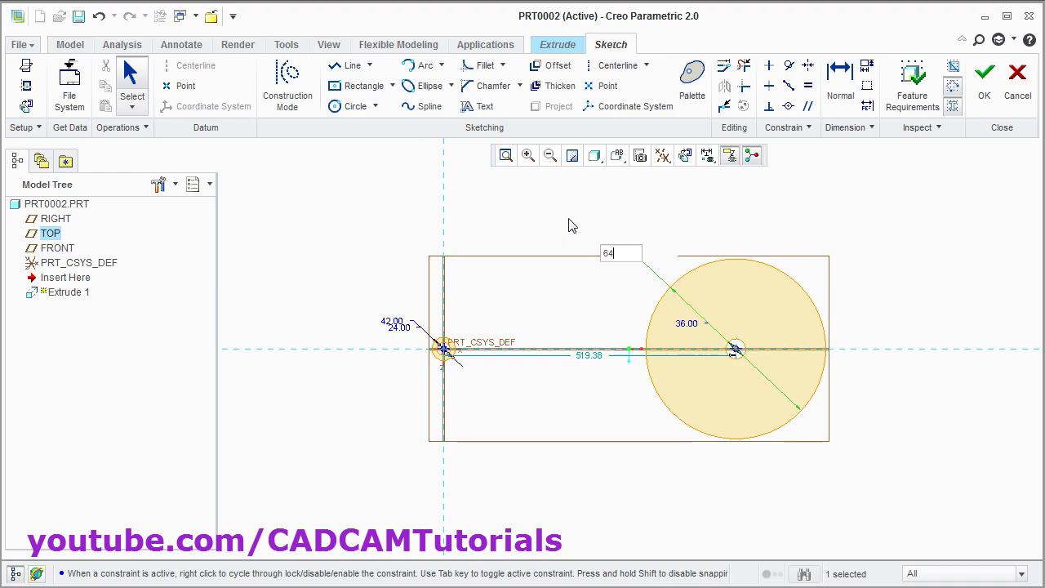
key(Return)
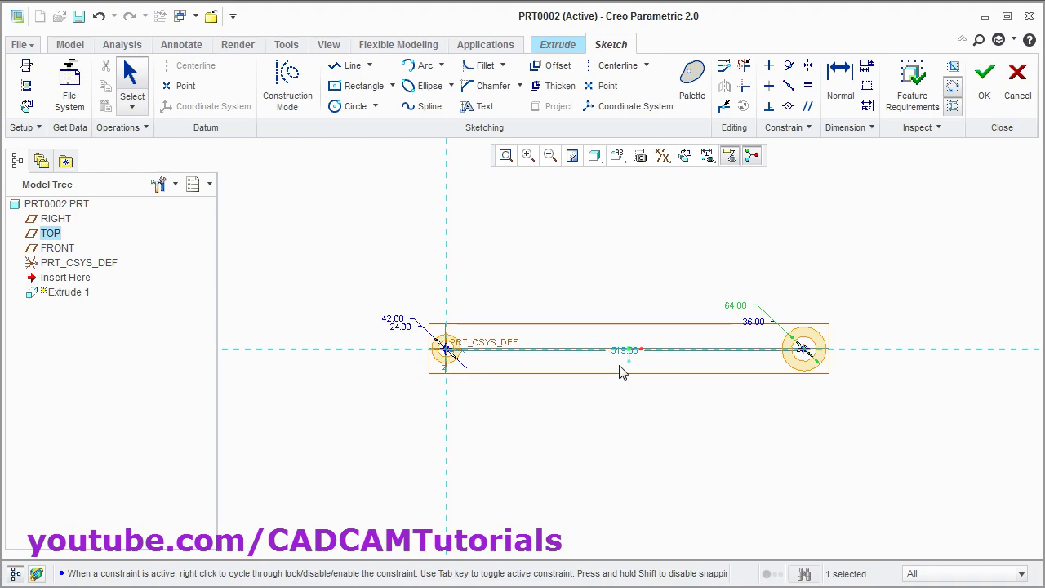
- Set the centre distance between the two circle pairs to 100 mm
double_click(626, 353)
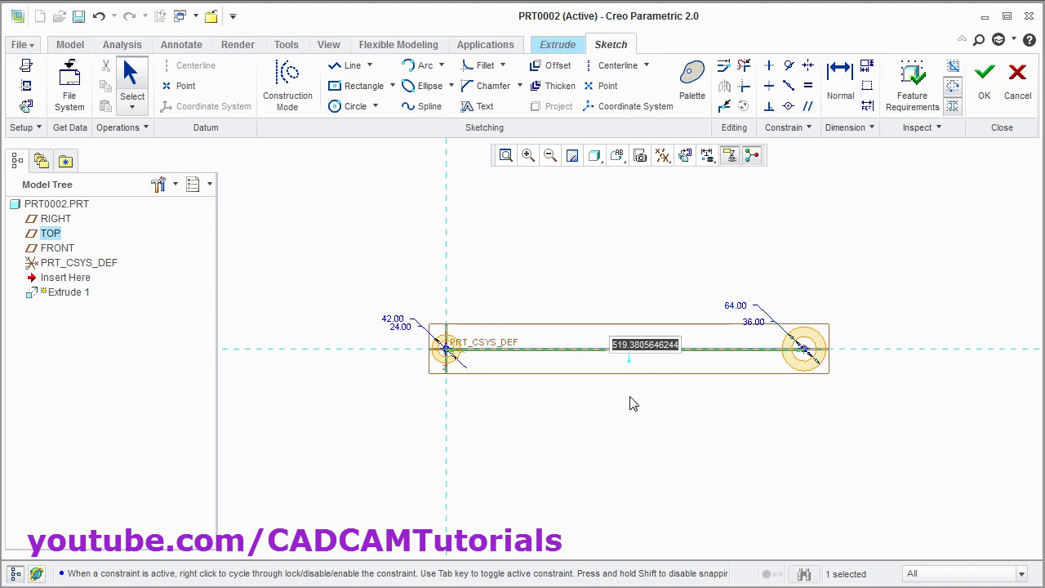
text(100)
key(Return)
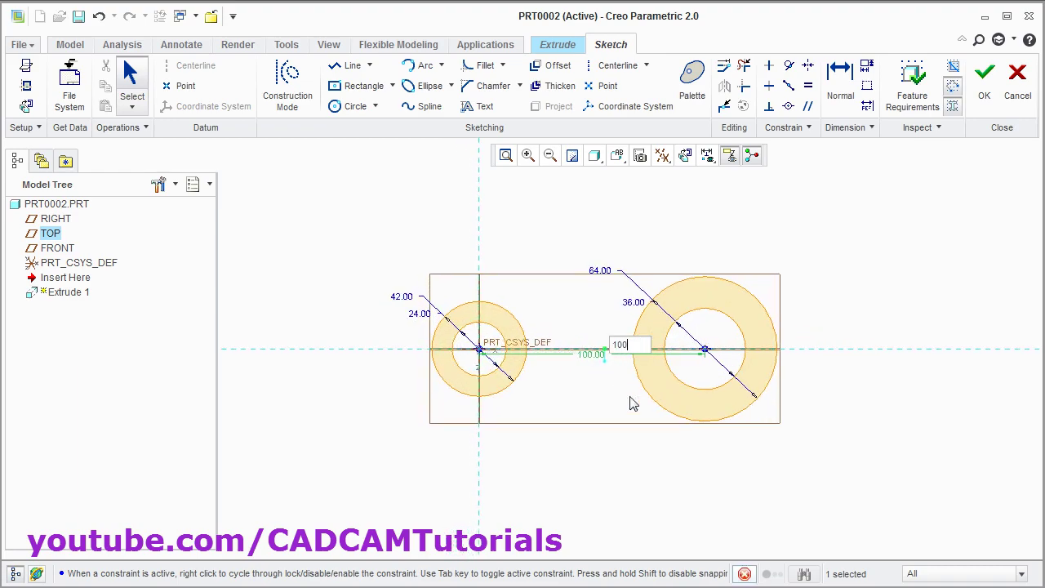
- Join the outer circles of both pairs with two Line Tangent lines, one along the upper side and one along the lower side
scroll(662, 365, up, 2)
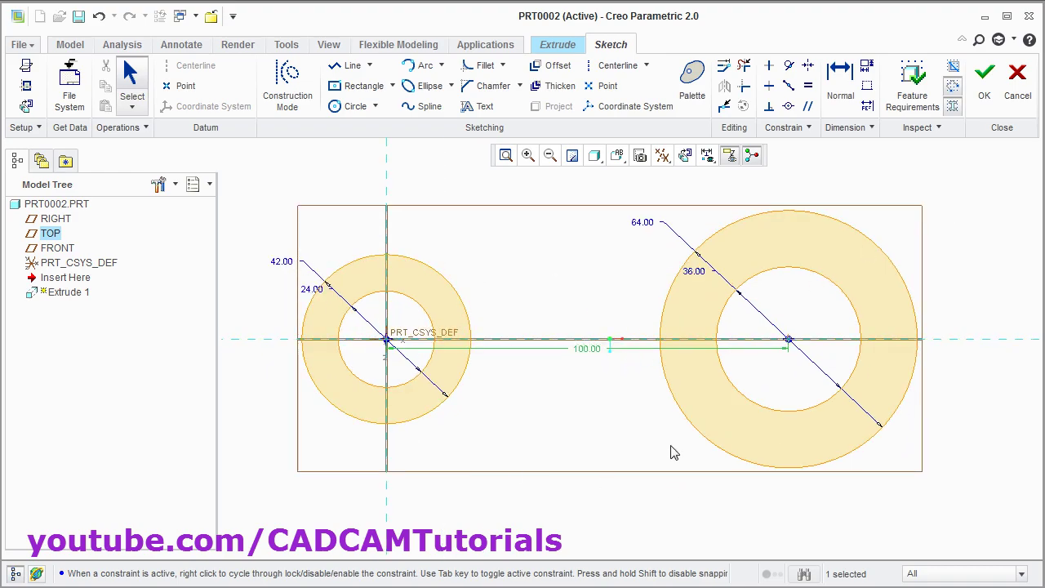
click(370, 67)
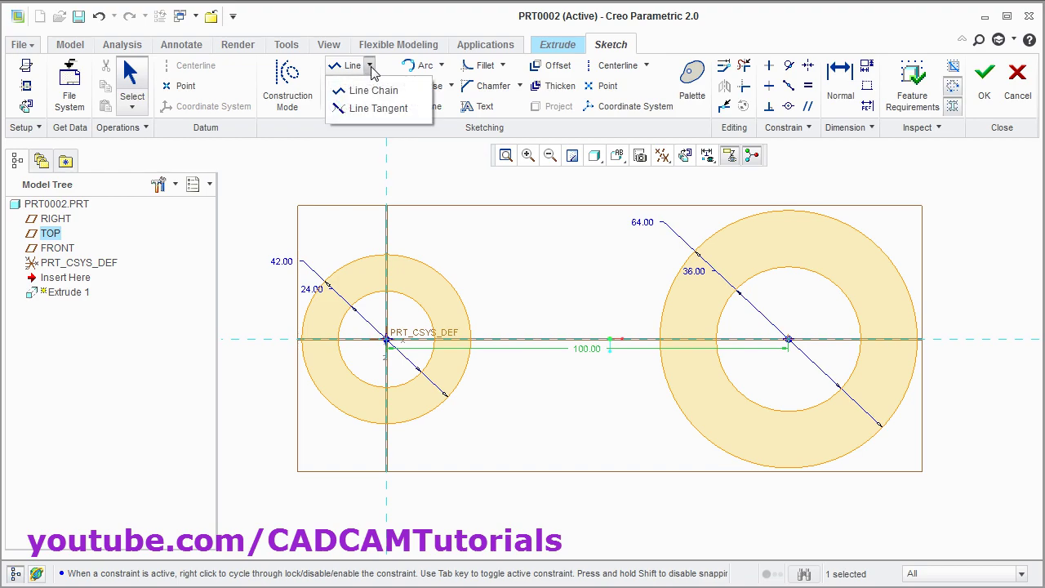
click(376, 109)
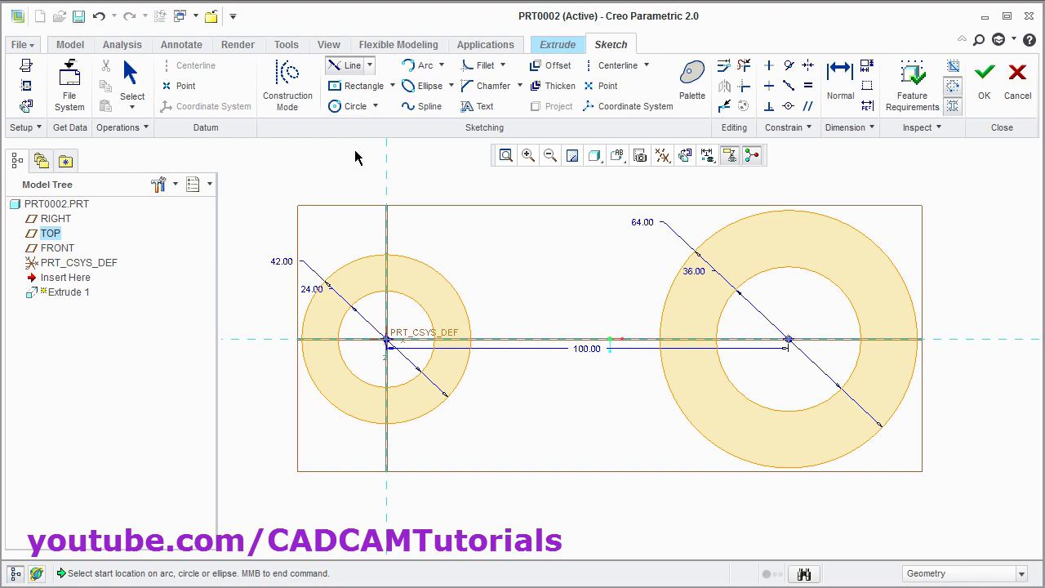
click(357, 266)
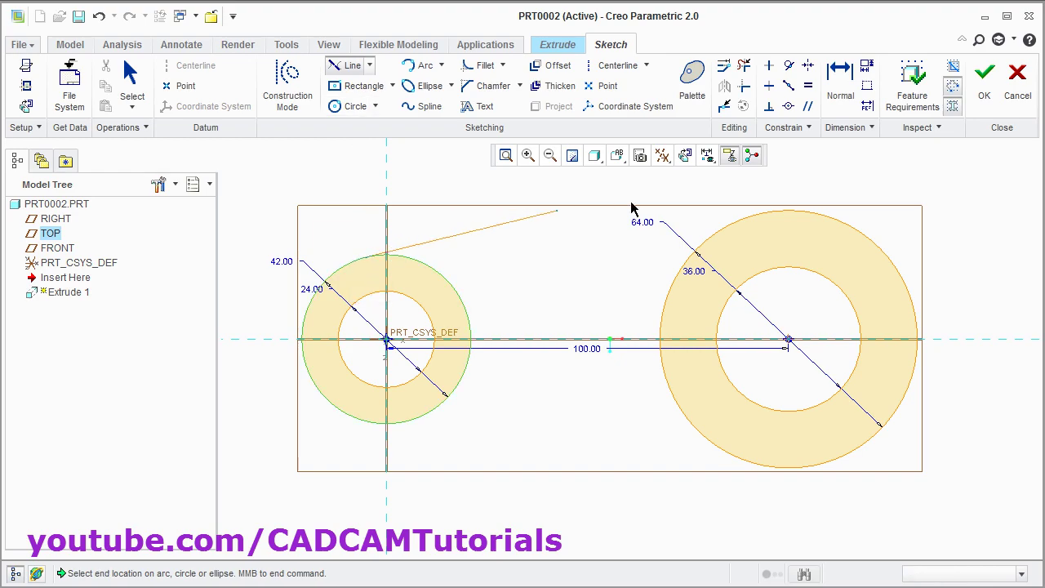
click(772, 217)
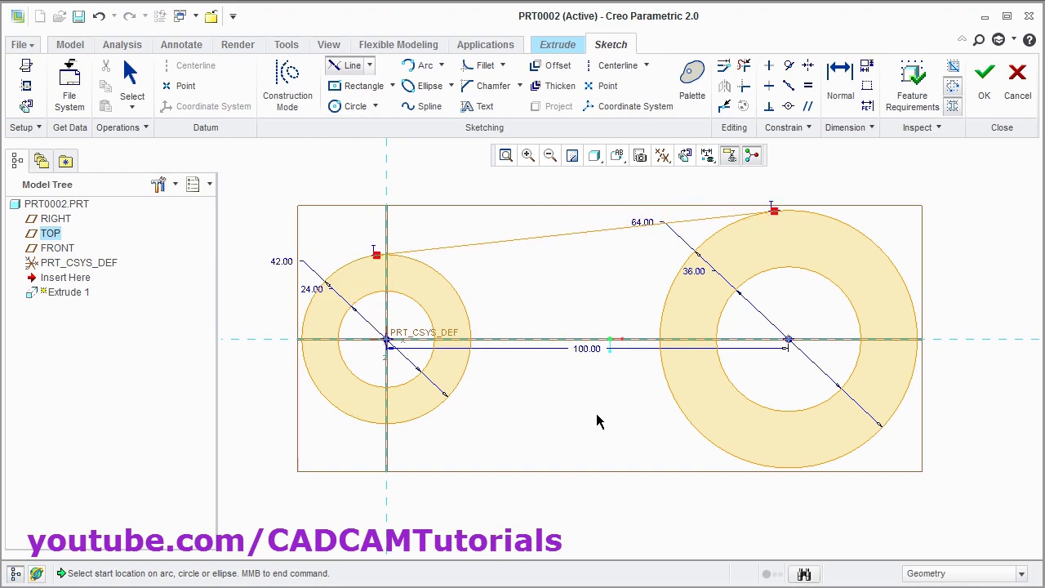
click(341, 414)
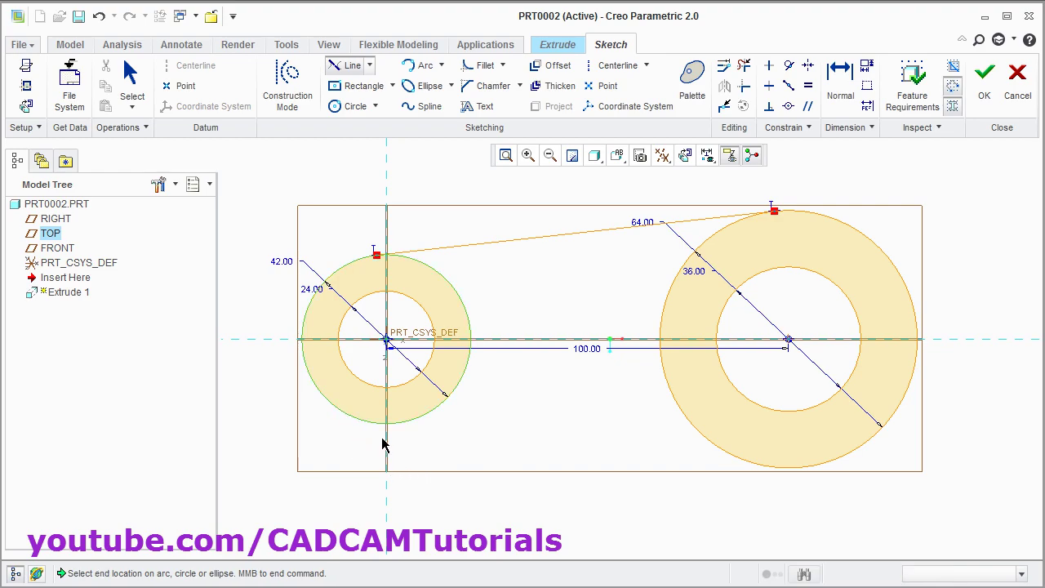
click(775, 466)
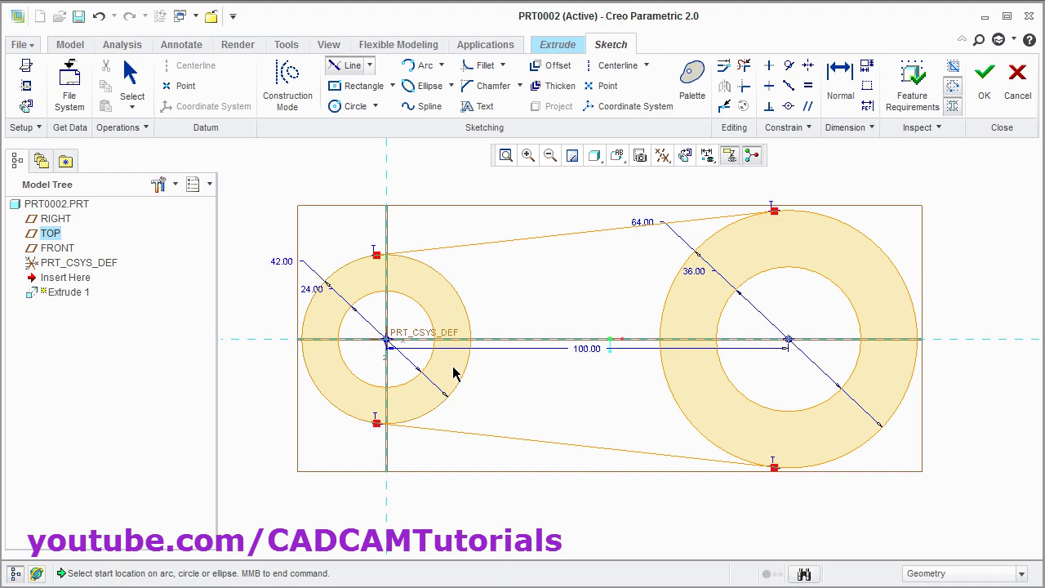
middle_click(533, 301)
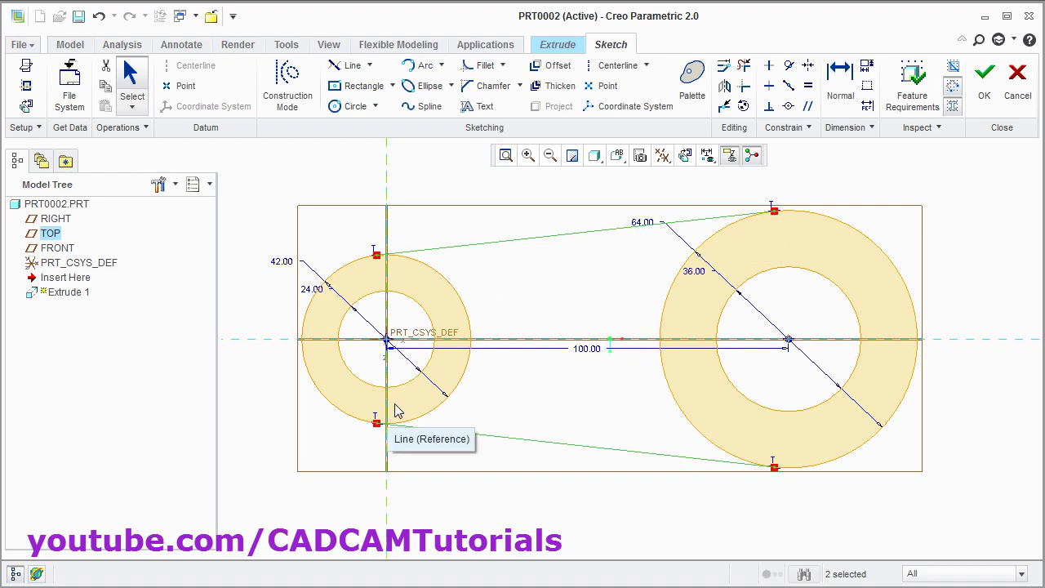
- Trim away the inward-facing arcs of both outer circles between the tangent lines with Delete Segment
click(744, 66)
click(441, 282)
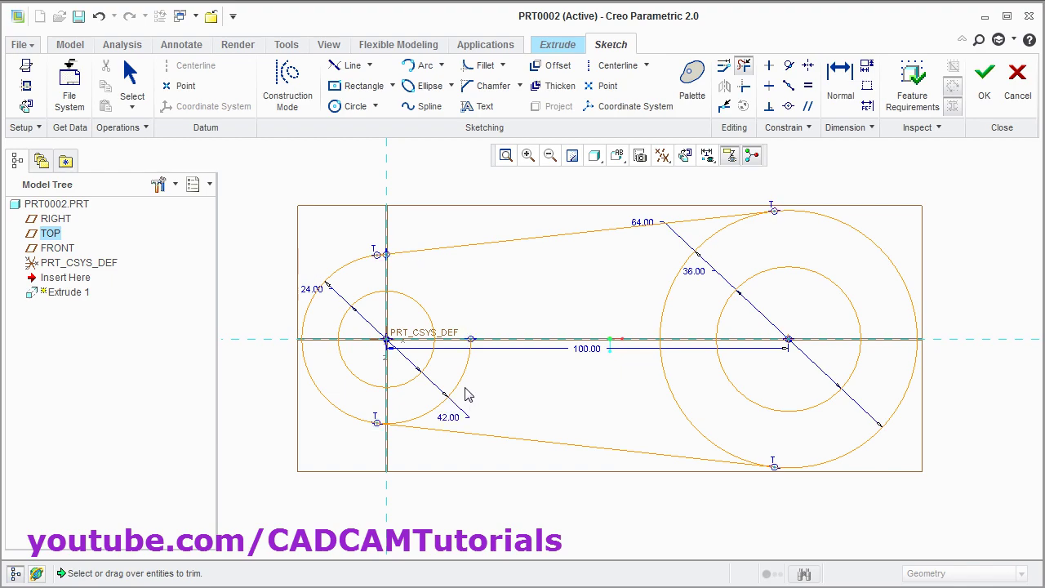
click(466, 387)
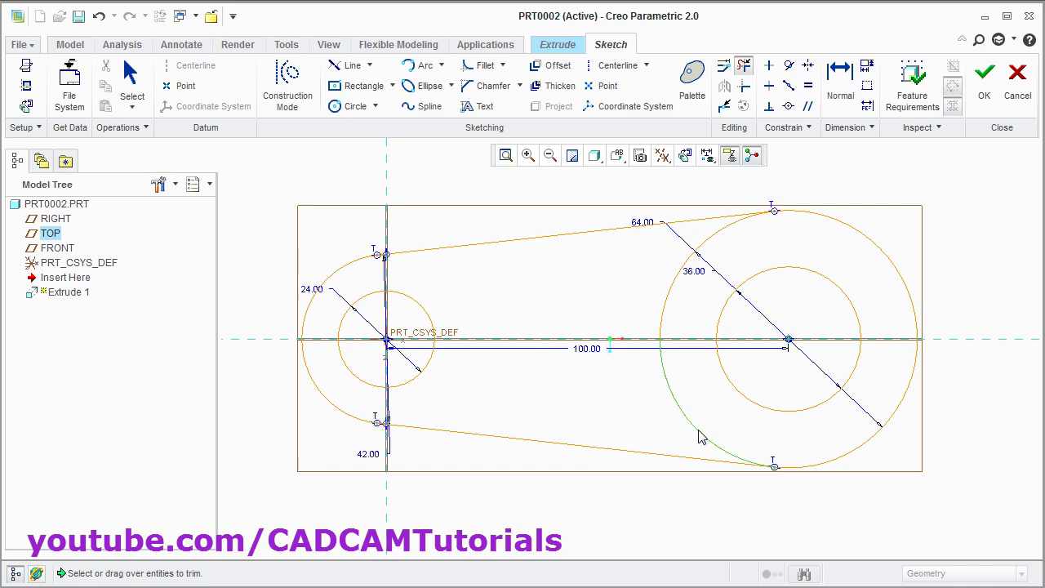
click(662, 359)
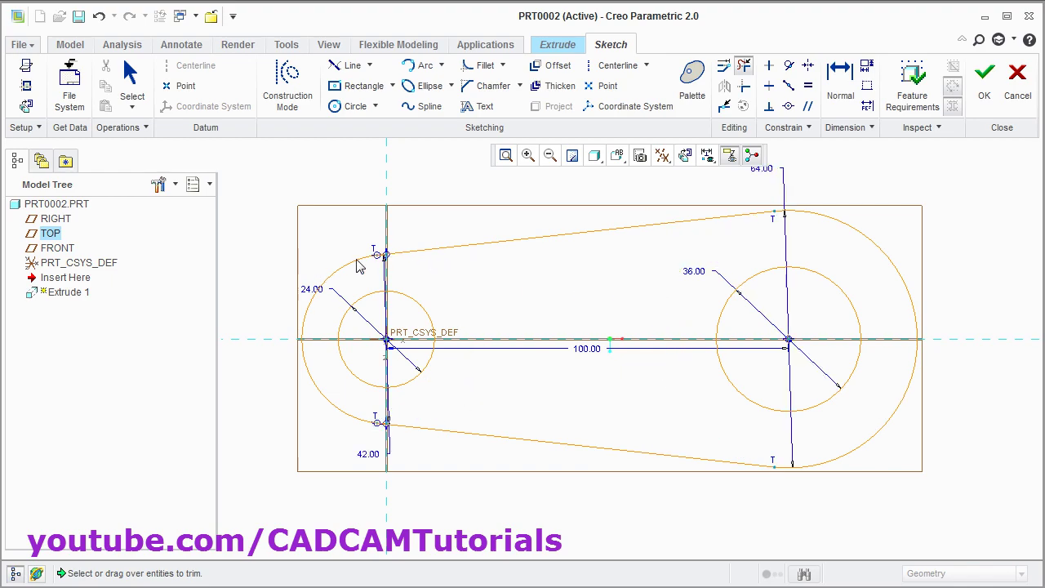
- Delete the small leftover arc segments near the upper and lower tangent points of the 42 mm circle to close the outline
scroll(363, 263, up, 6)
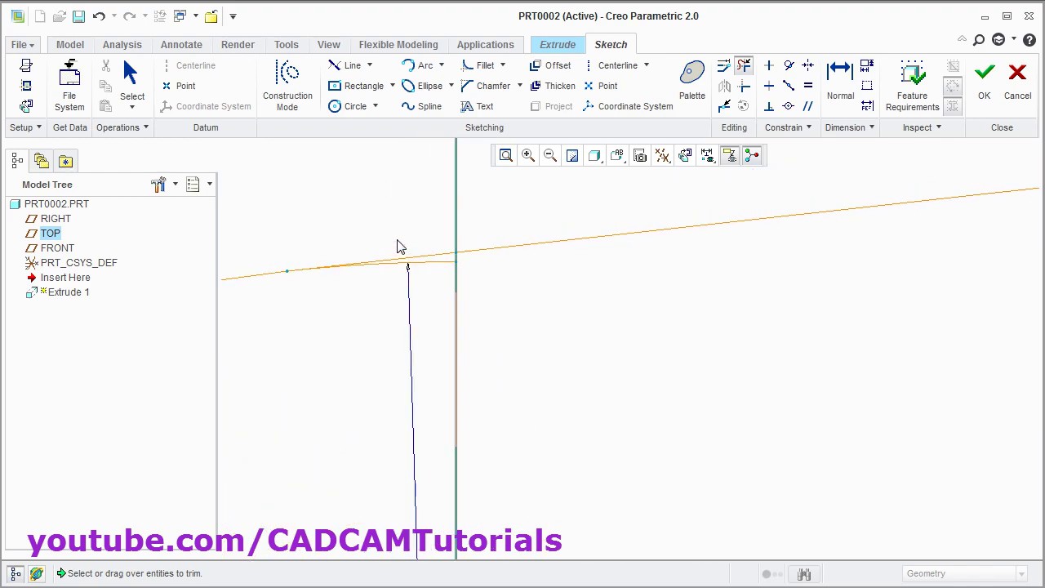
scroll(400, 247, up, 2)
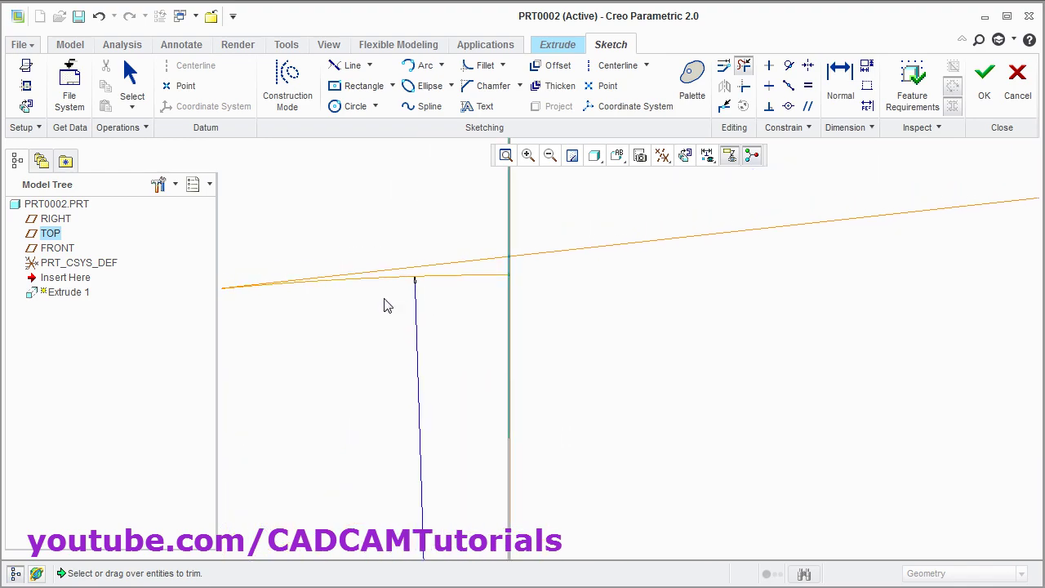
click(445, 280)
scroll(479, 288, down, 3)
scroll(477, 287, down, 4)
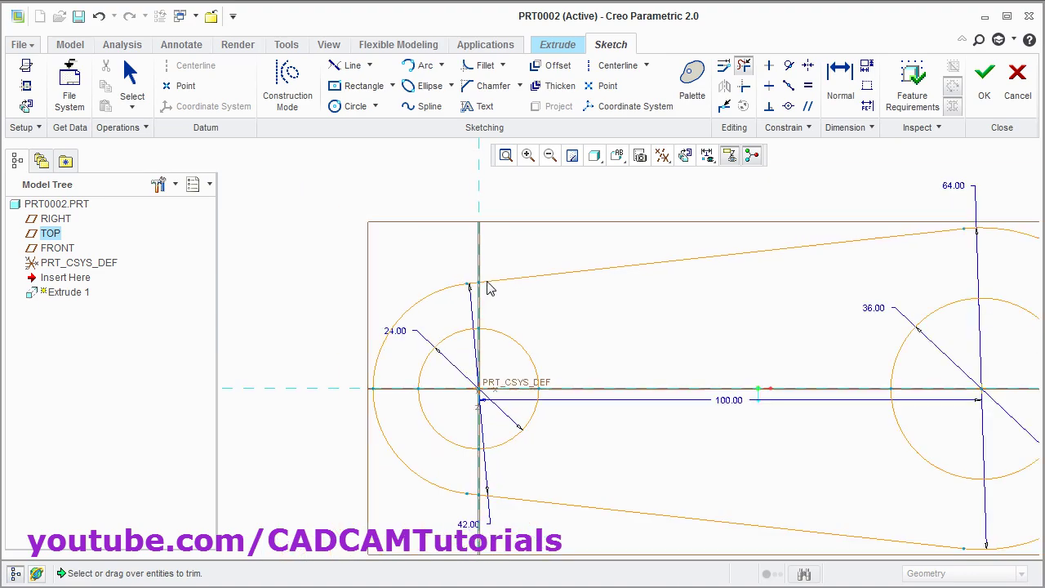
scroll(479, 445, up, 5)
click(480, 459)
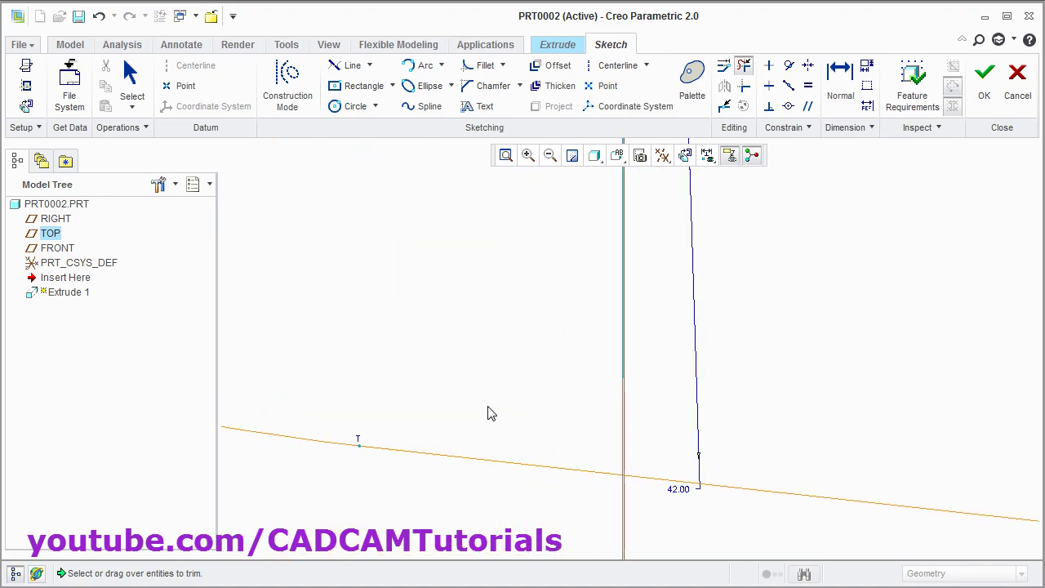
middle_click(479, 319)
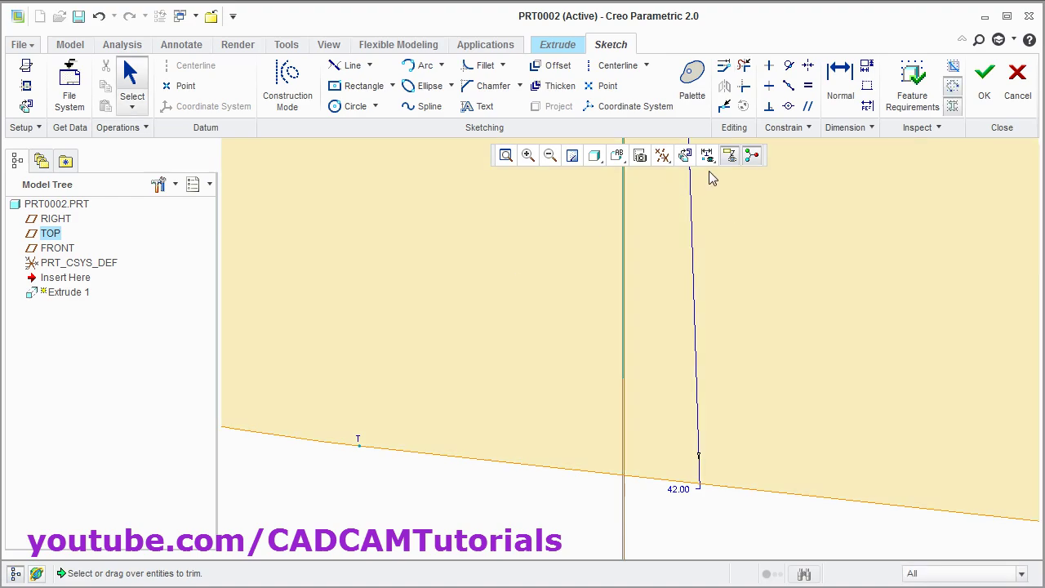
click(505, 155)
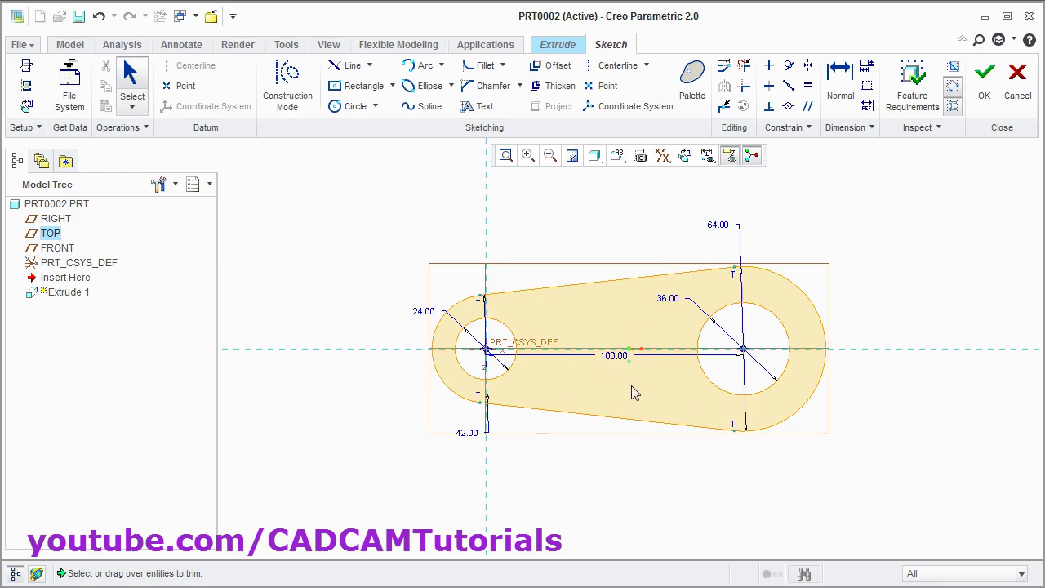
- Finish the lever sketch, extrude it to a depth of 12 mm and return to the default view
click(986, 81)
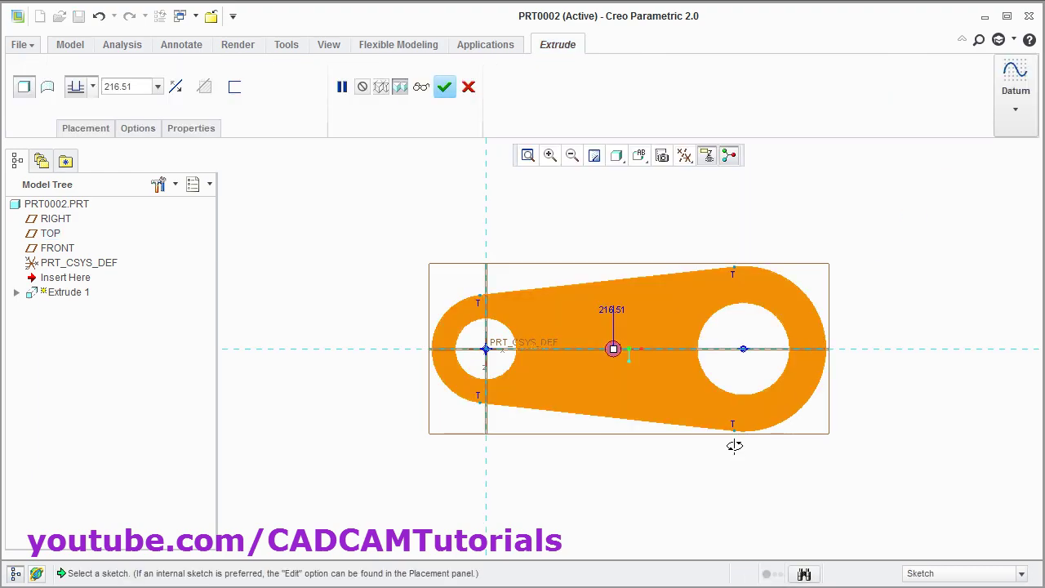
middle_drag(734, 445, 376, 217)
double_click(130, 87)
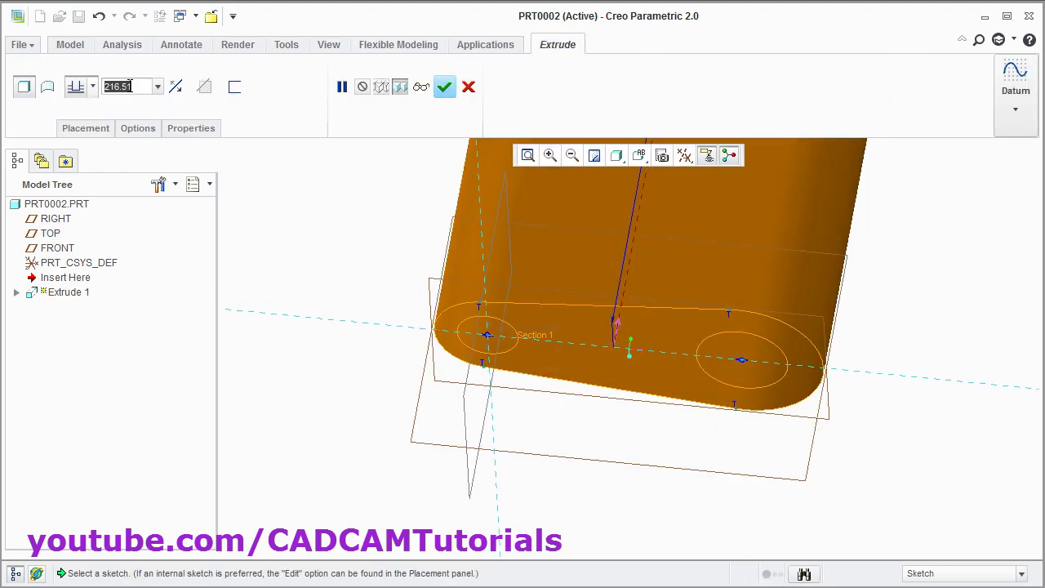
text(12)
key(Return)
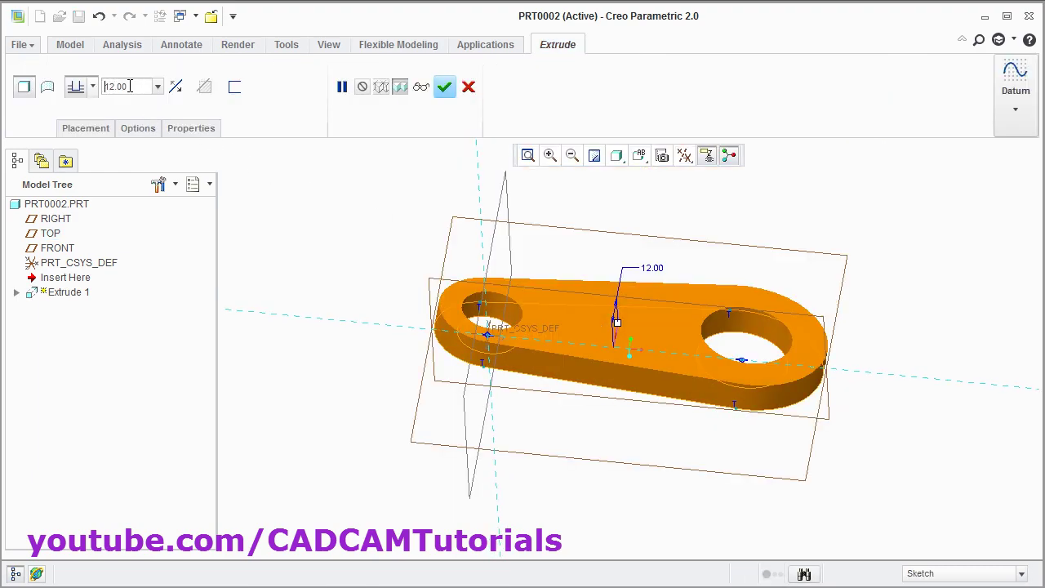
click(444, 86)
middle_drag(603, 331, 667, 441)
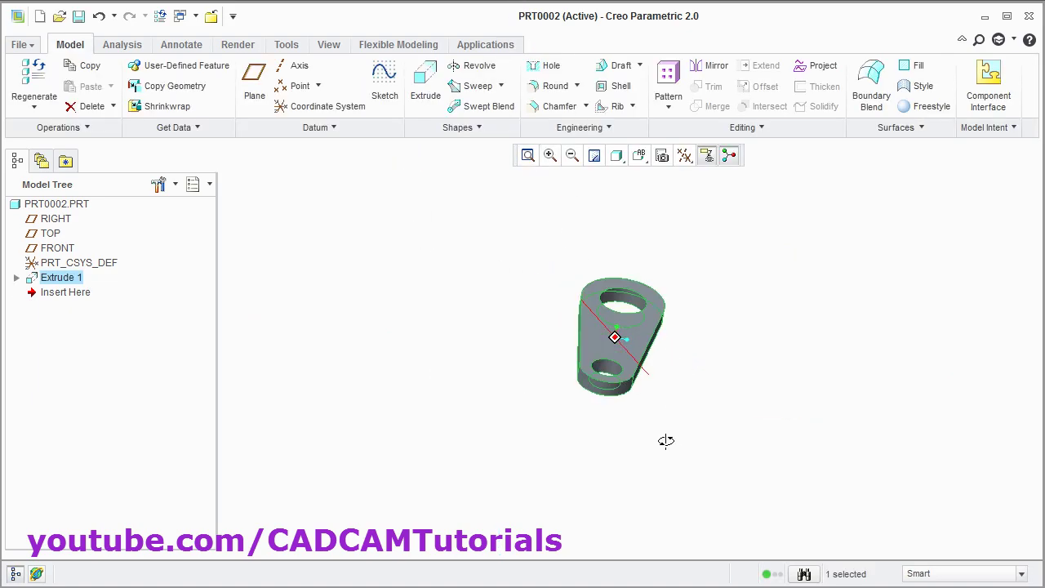
click(667, 441)
key(ctrl+d)
- Check the PDF drawing, start an Extrude sketch on the plate's upper face and project both halves of the small hole's edge
key(alt+Tab)
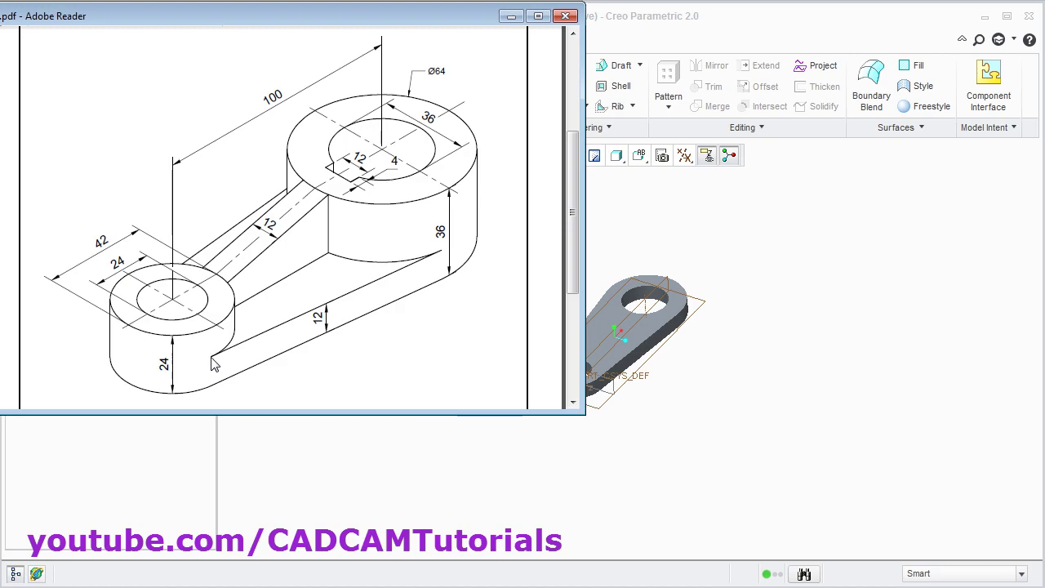
click(766, 379)
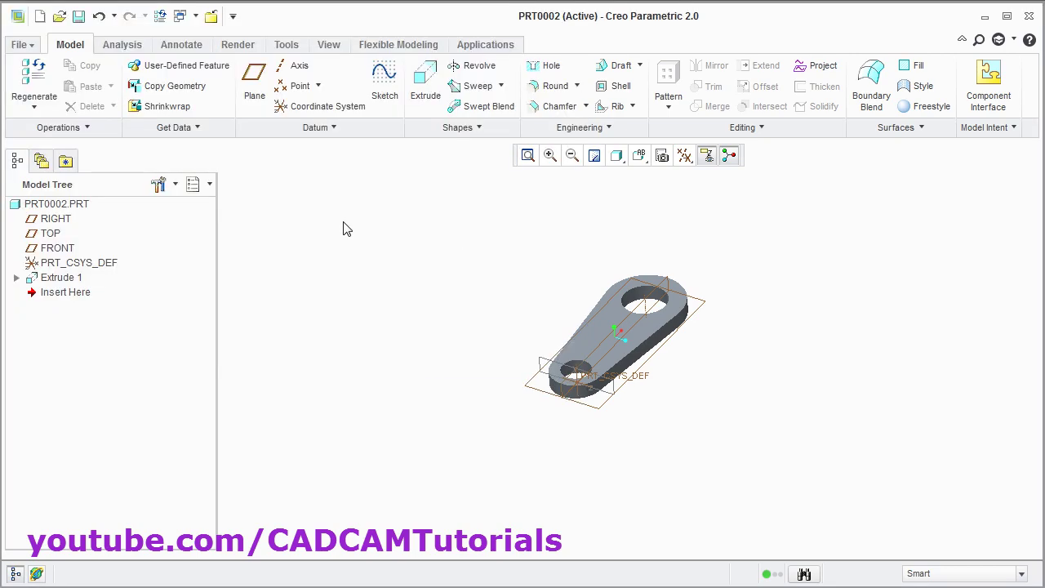
click(425, 91)
click(597, 327)
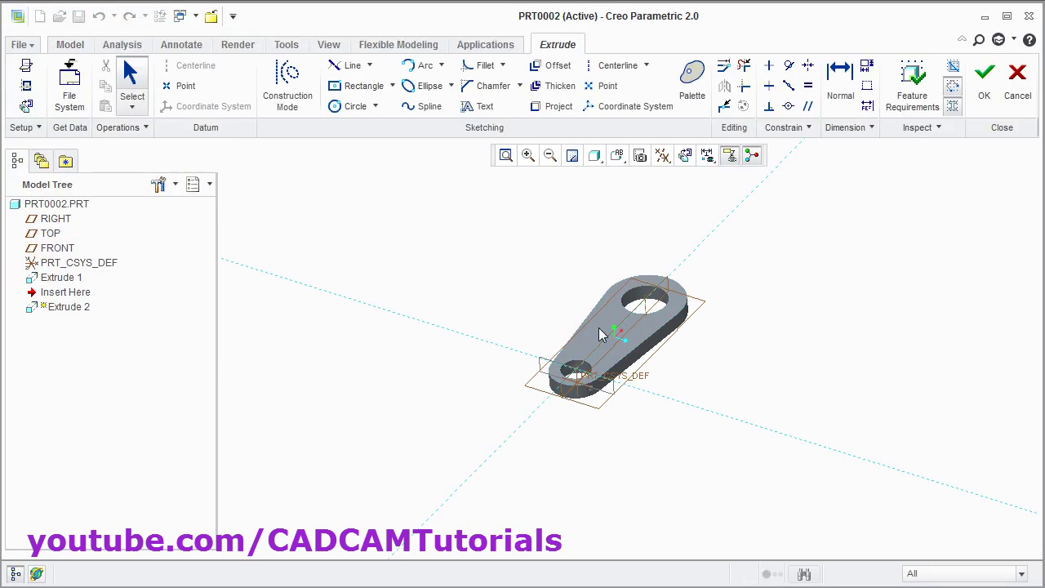
scroll(598, 347, up, 8)
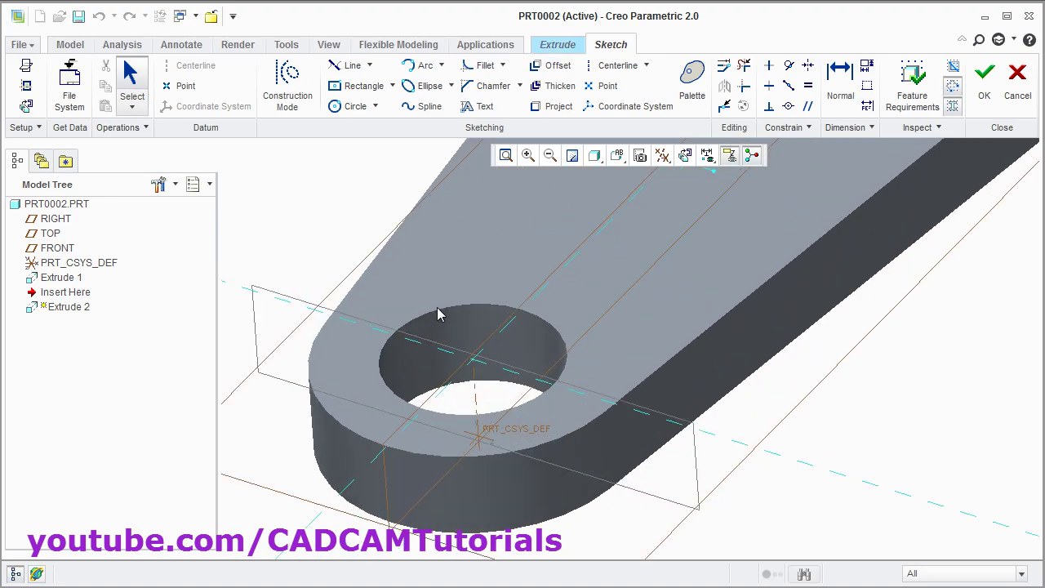
click(549, 107)
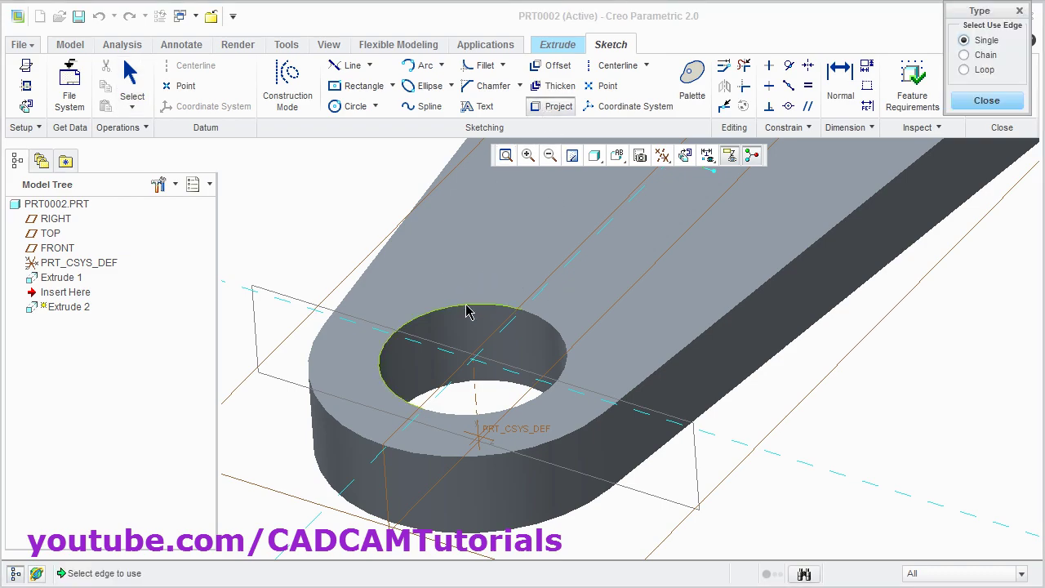
click(558, 341)
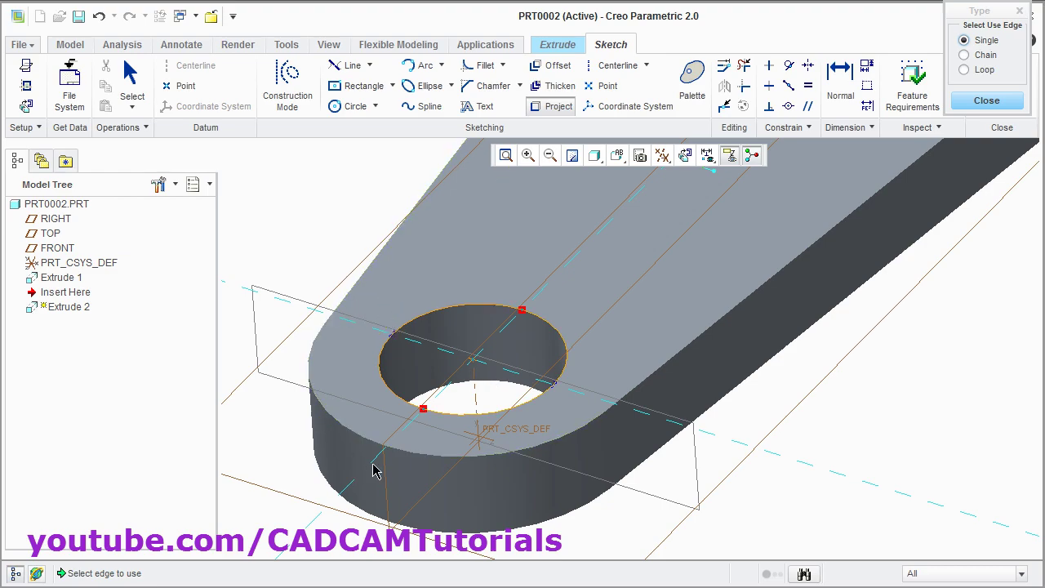
- Add the small end's rounded outer surface as a sketch reference and draw a circle concentric with the hole, matching that surface
click(26, 90)
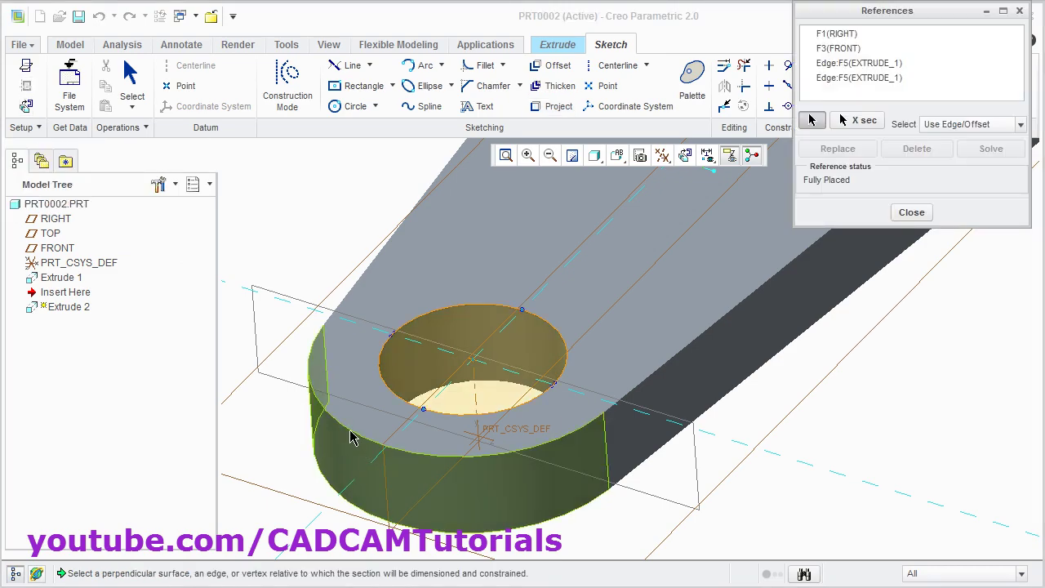
click(350, 438)
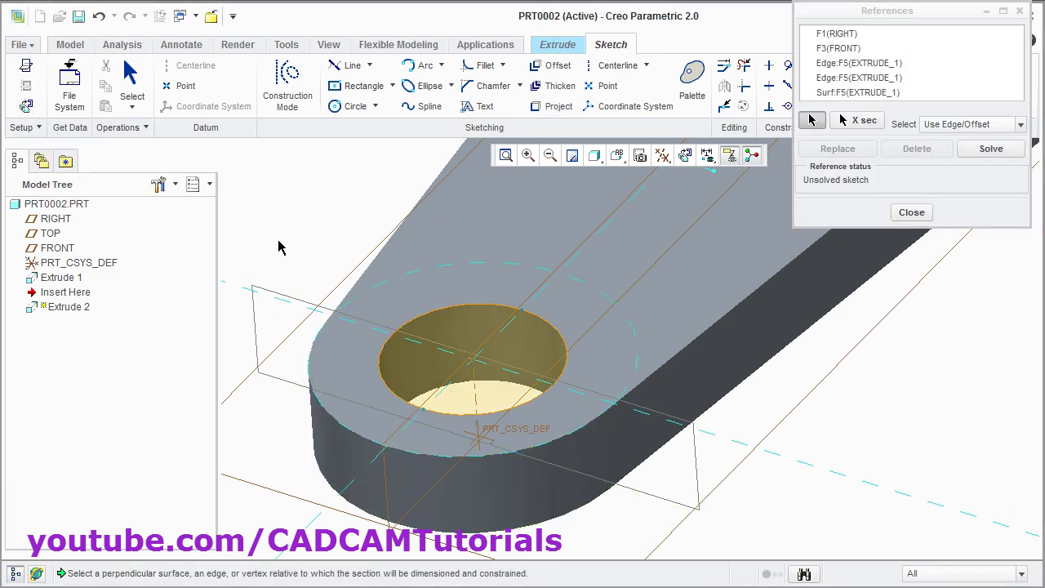
click(350, 108)
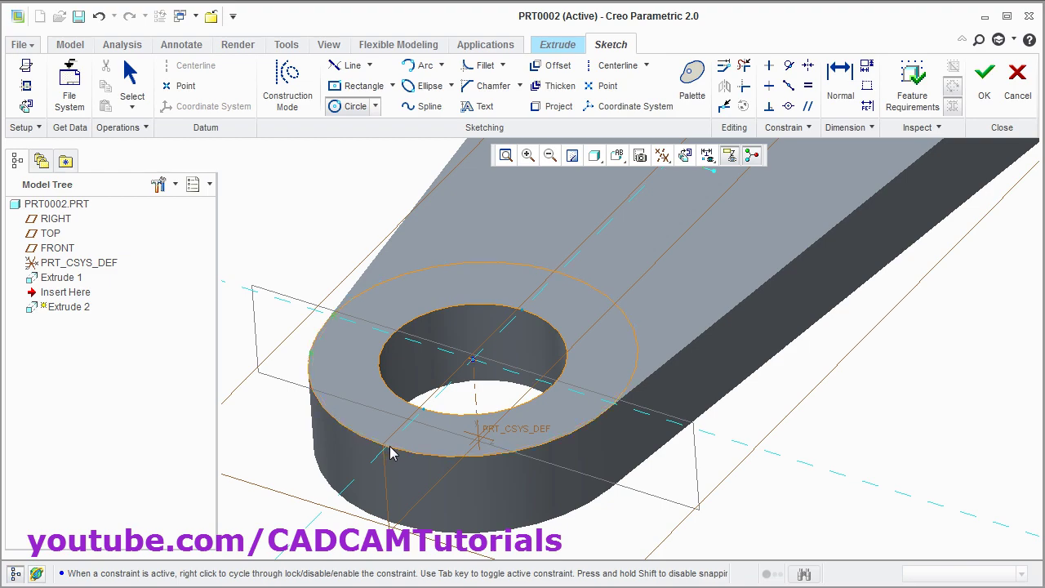
middle_click(494, 357)
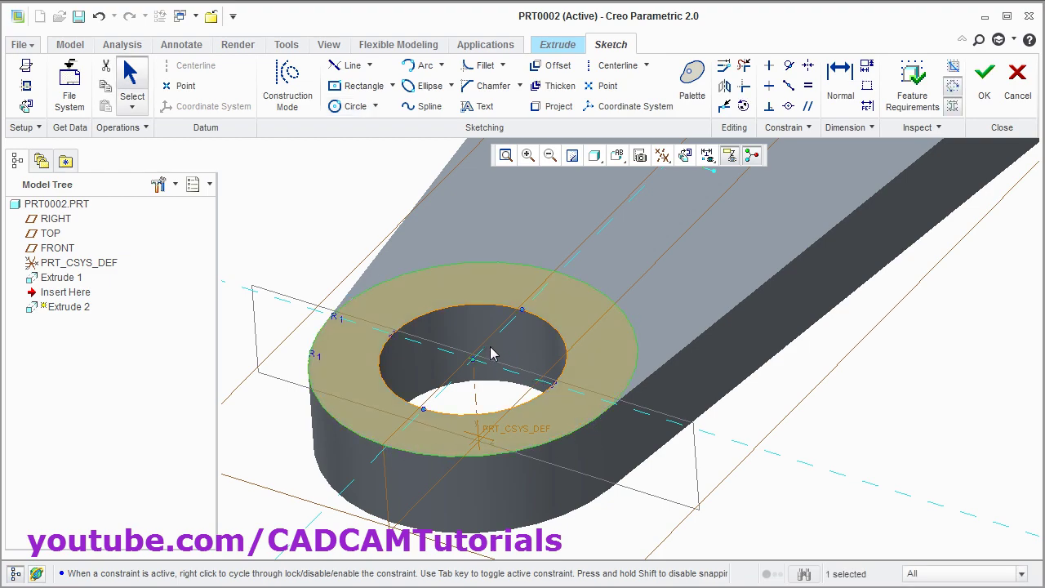
- Finish the ring sketch and extrude the small boss 12 mm above the plate
click(984, 78)
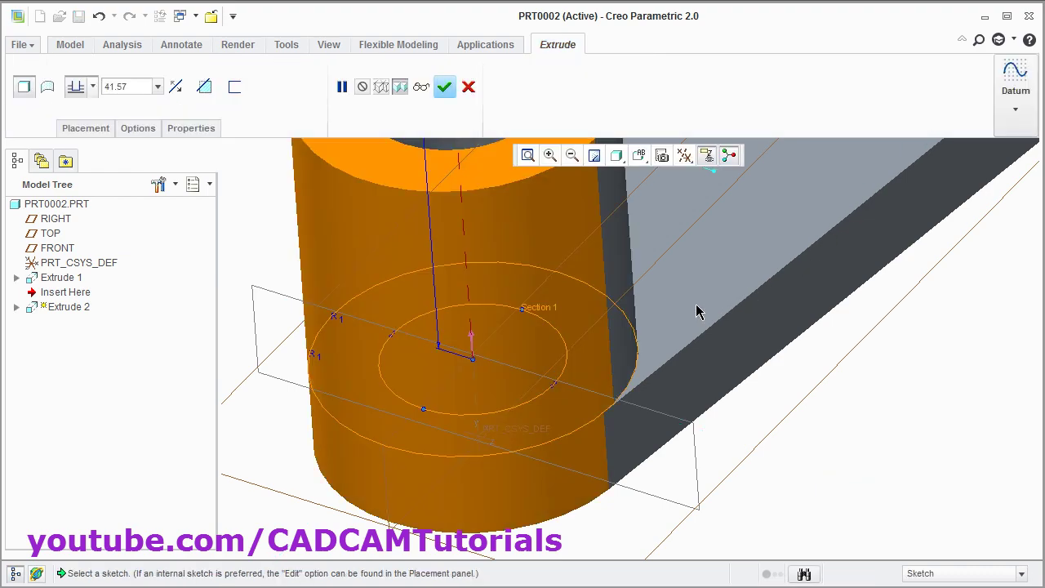
double_click(132, 88)
text(12)
key(Return)
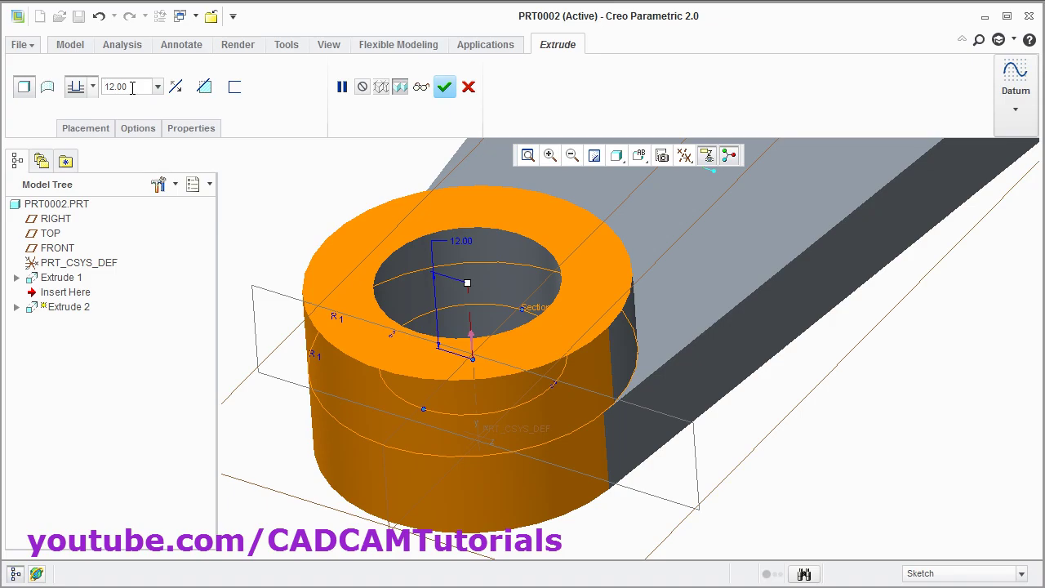
click(443, 89)
key(ctrl+d)
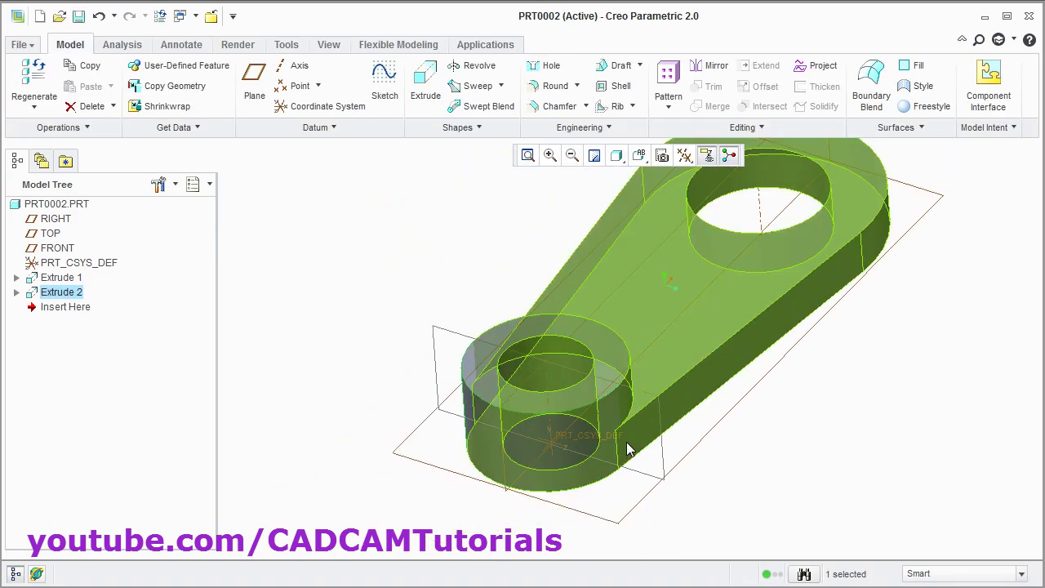
- Check the large boss in the PDF drawing, start an Extrude sketch on the plate's upper face and project both halves of the large hole's edge
middle_drag(790, 428, 749, 419)
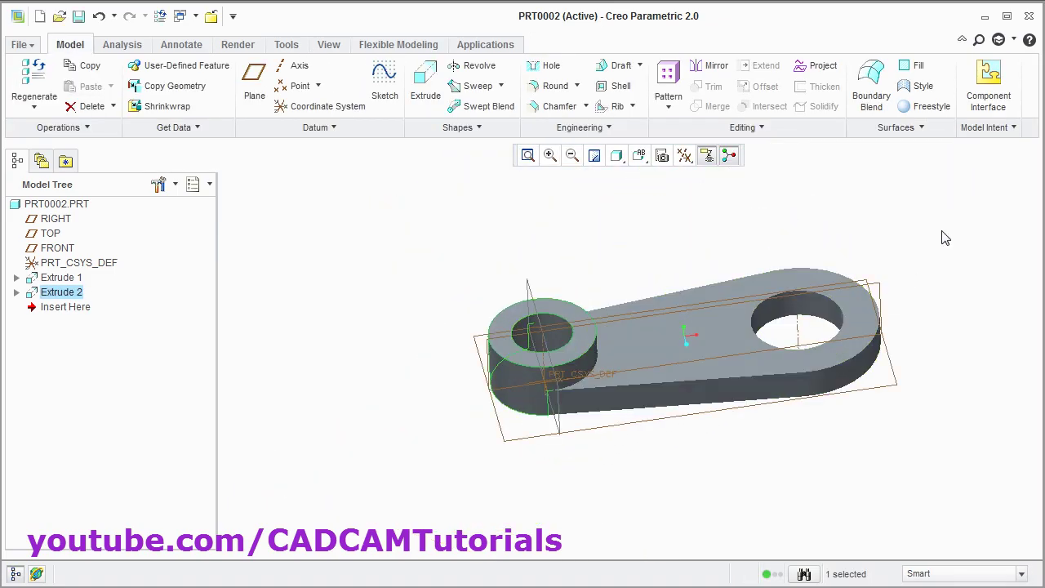
scroll(891, 277, up, 3)
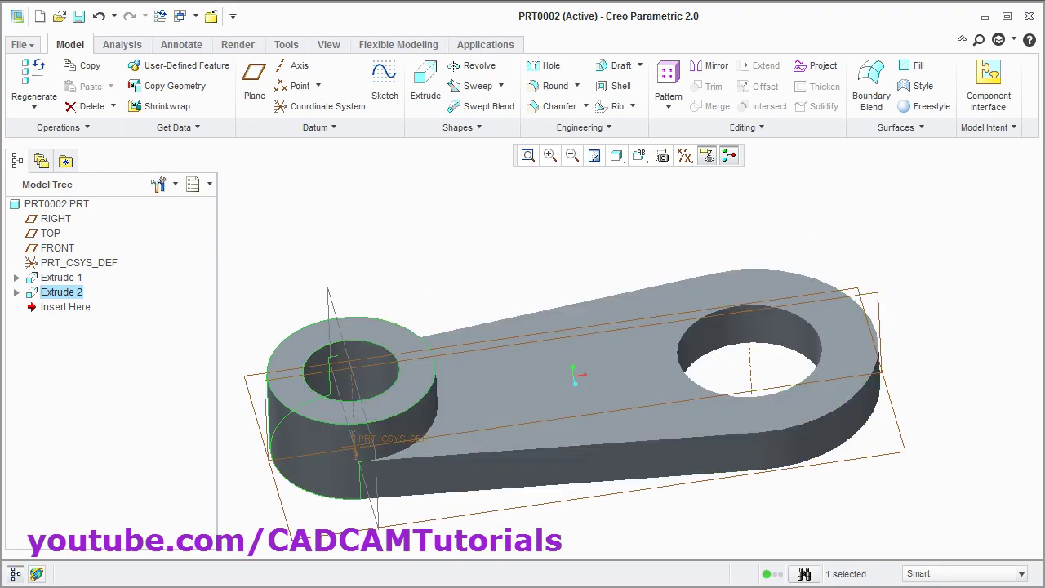
key(alt+Tab)
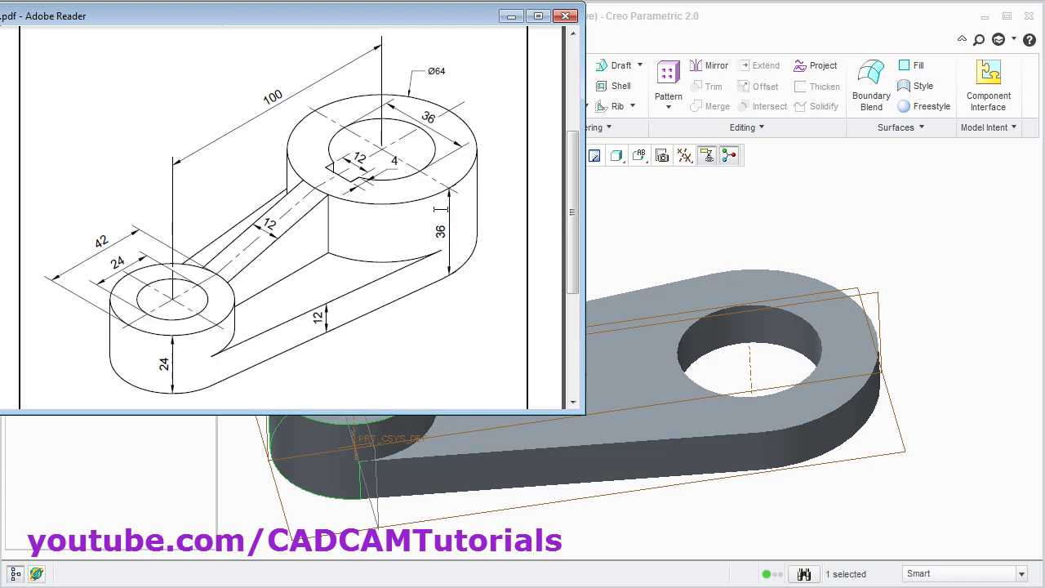
click(867, 260)
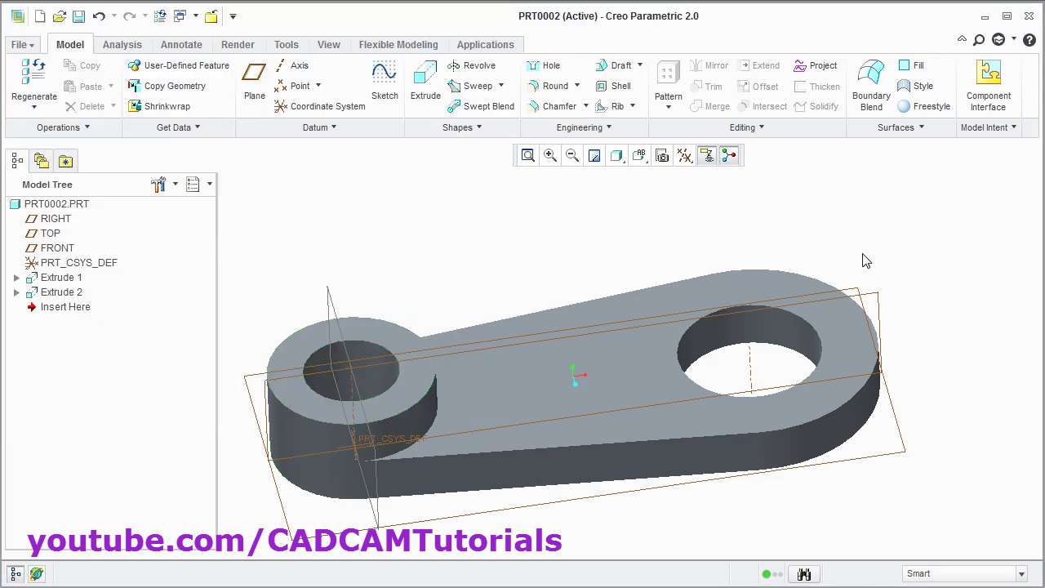
click(425, 82)
click(613, 358)
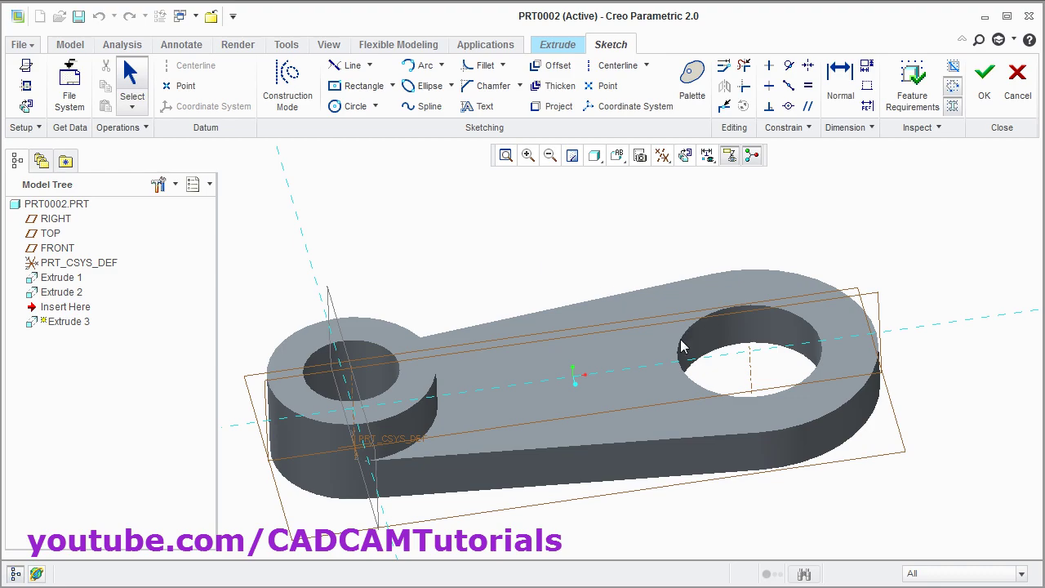
click(547, 107)
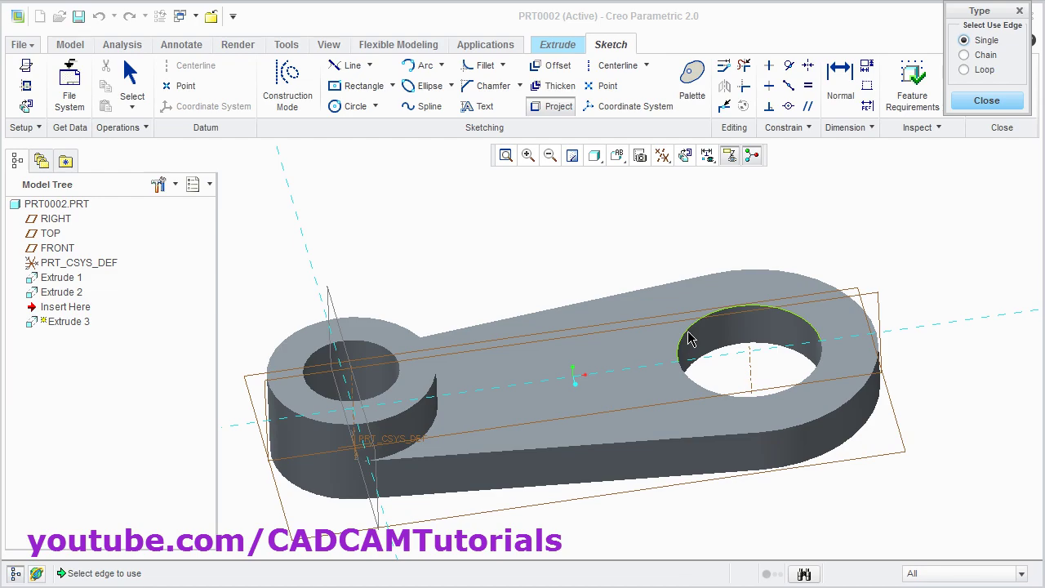
click(688, 339)
click(709, 395)
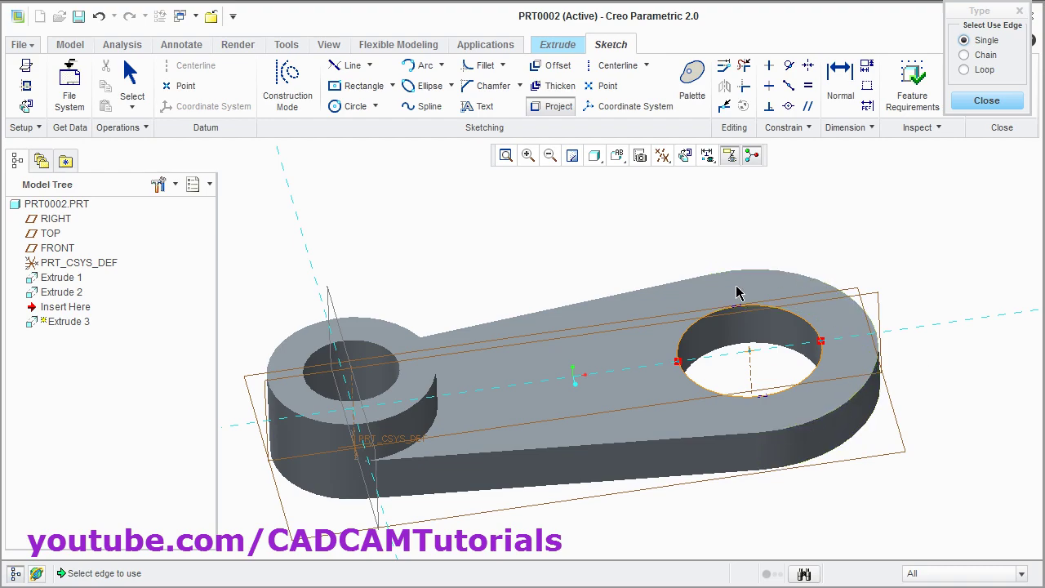
- Add the rounded outer edge of the plate's large end as a sketch reference
click(26, 89)
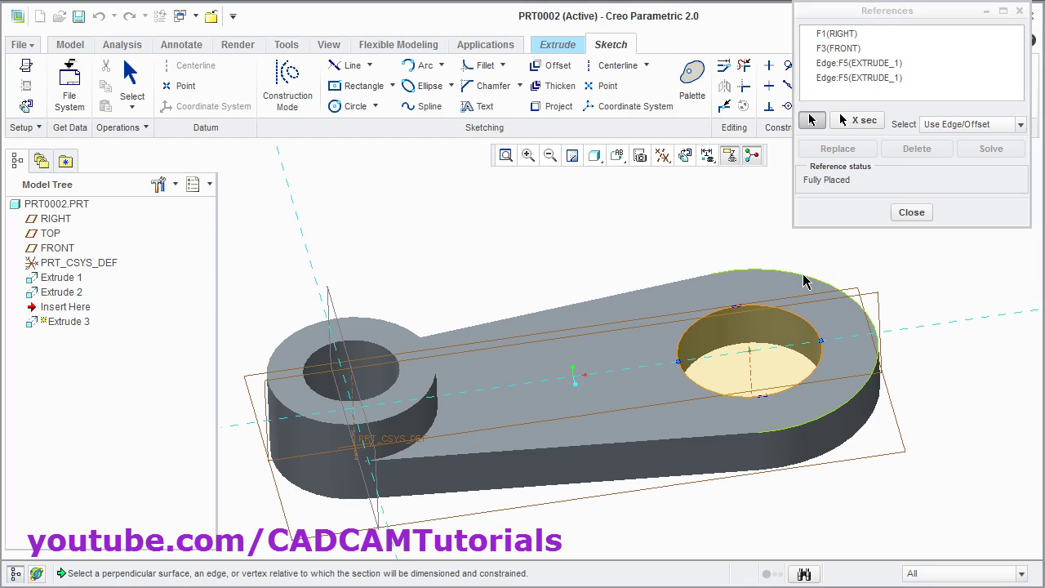
click(804, 281)
click(909, 217)
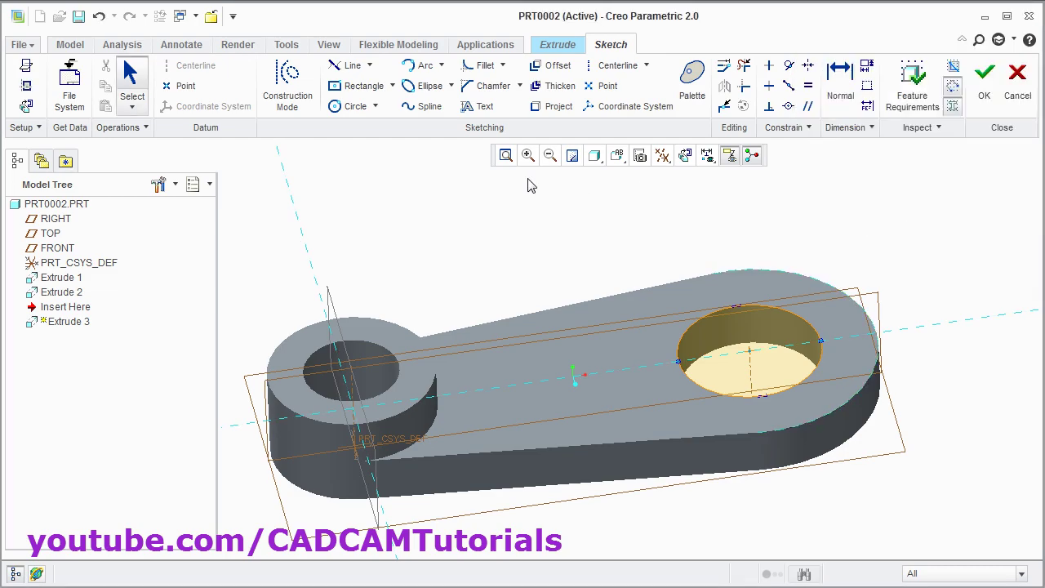
- Draw a circle concentric with the large hole, matching the rounded outer edge of the plate's large end
click(350, 106)
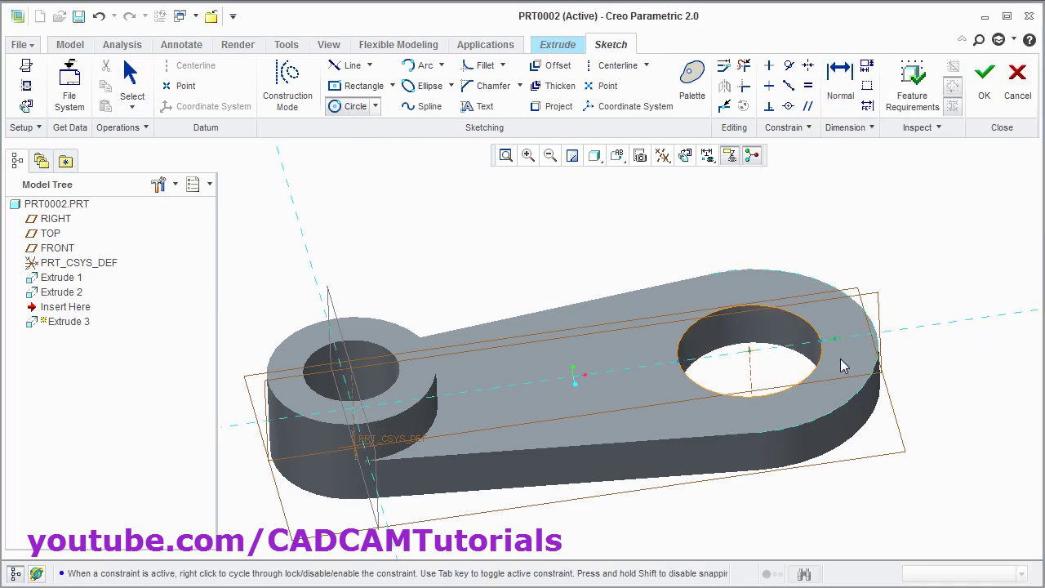
click(750, 351)
click(859, 310)
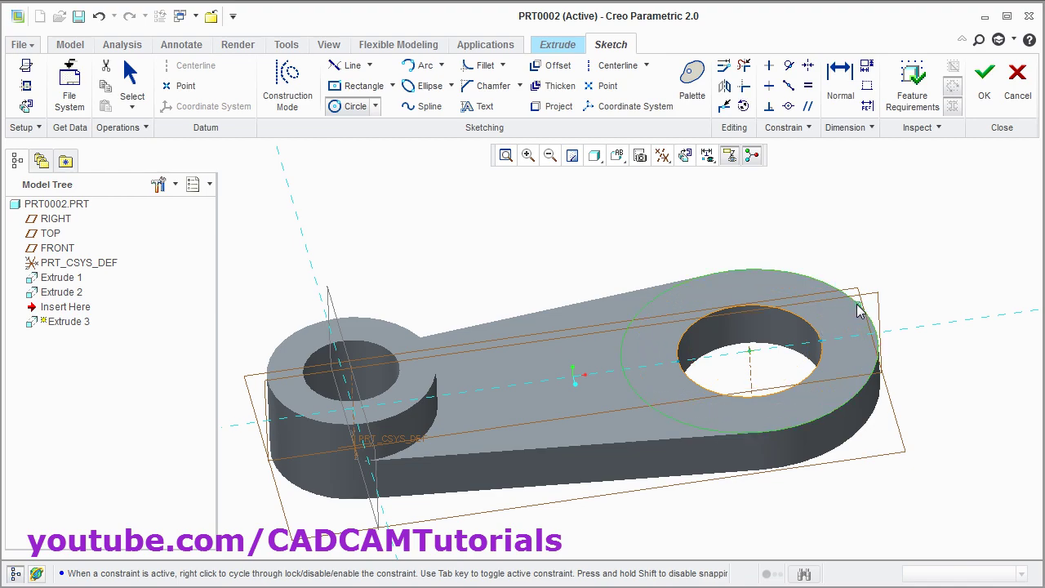
middle_click(849, 245)
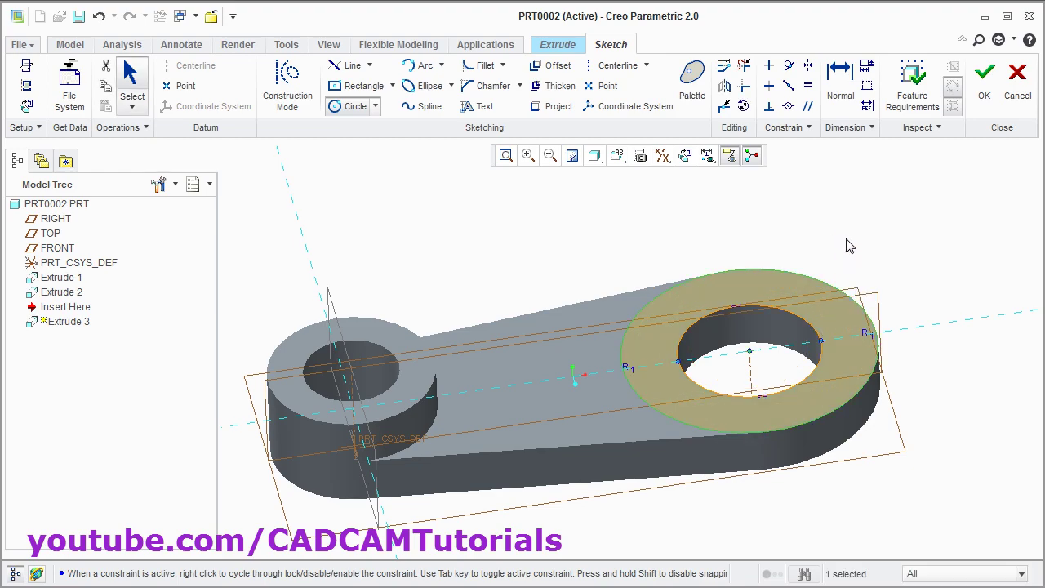
- Finish the ring sketch and extrude the large boss 24 mm above the plate
click(984, 77)
double_click(110, 88)
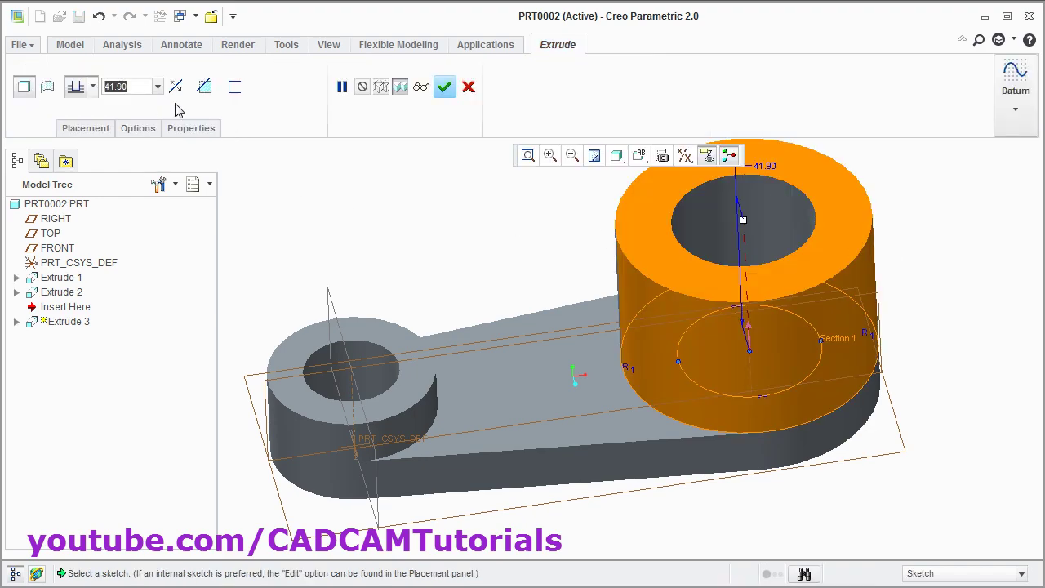
text(24)
key(Return)
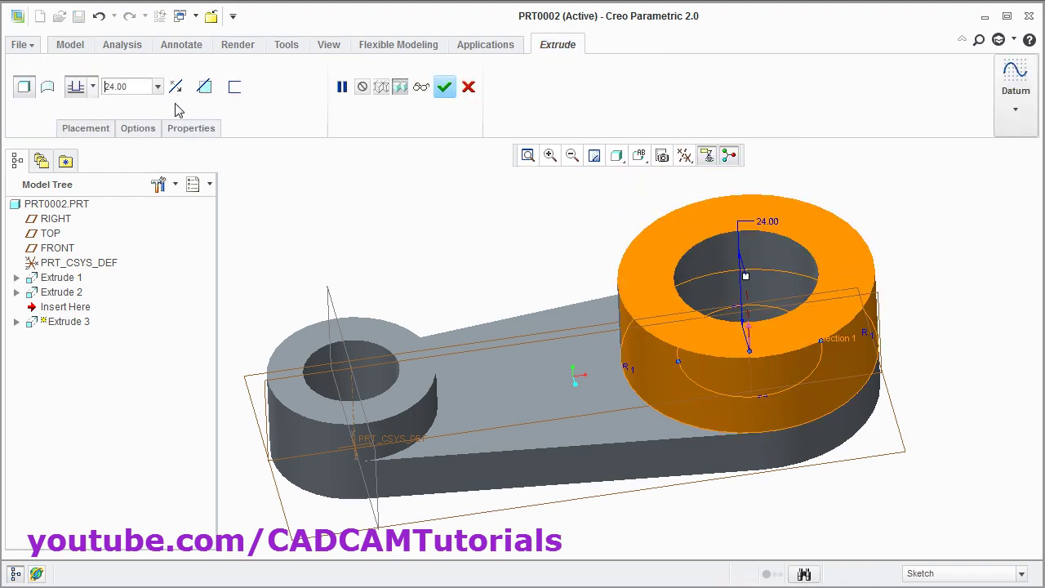
click(445, 91)
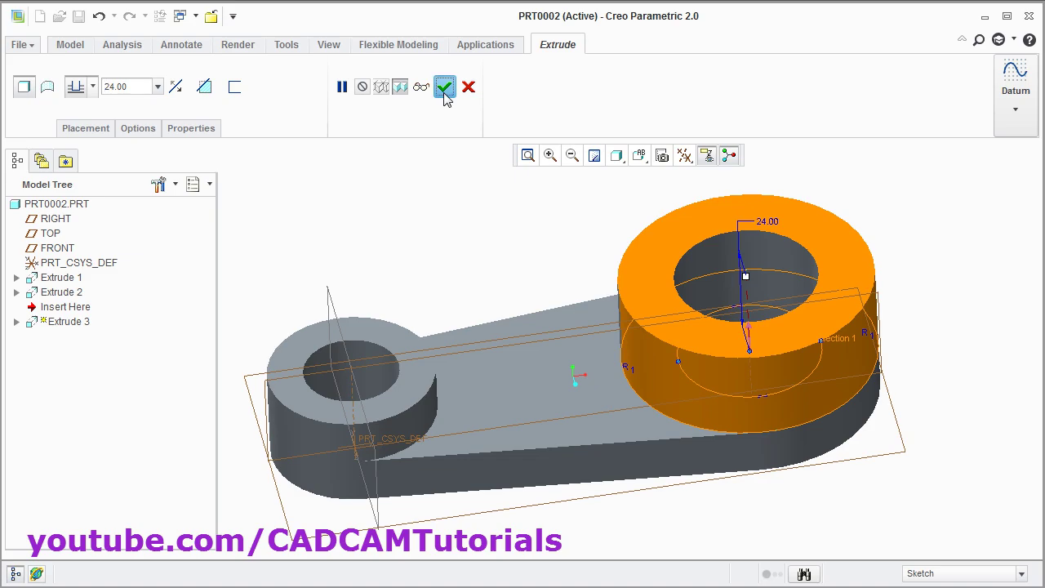
- Start a Profile Rib sketch on the FRONT plane and orient the view square to the sketch
middle_drag(504, 274, 539, 261)
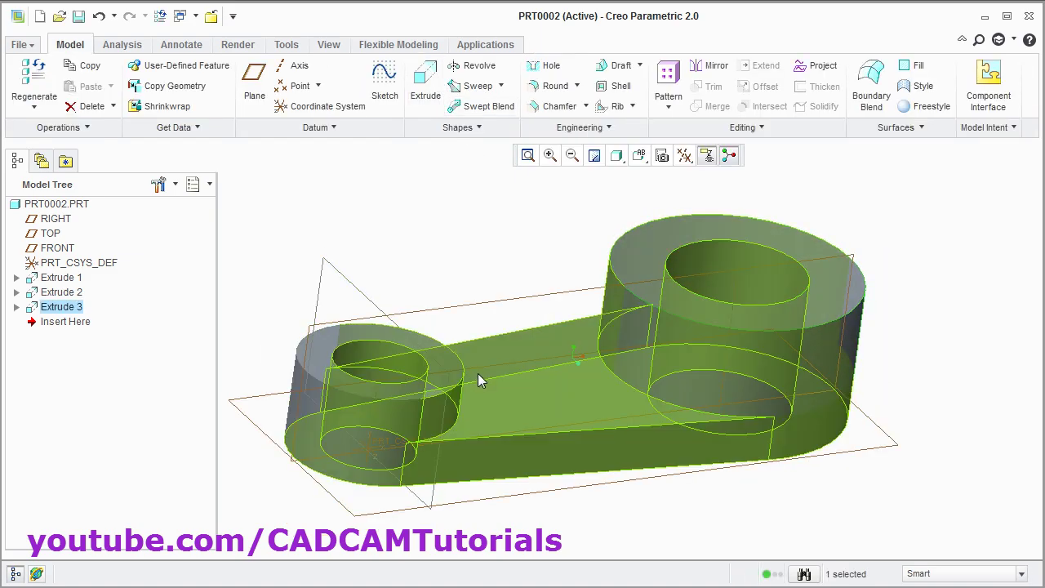
click(632, 106)
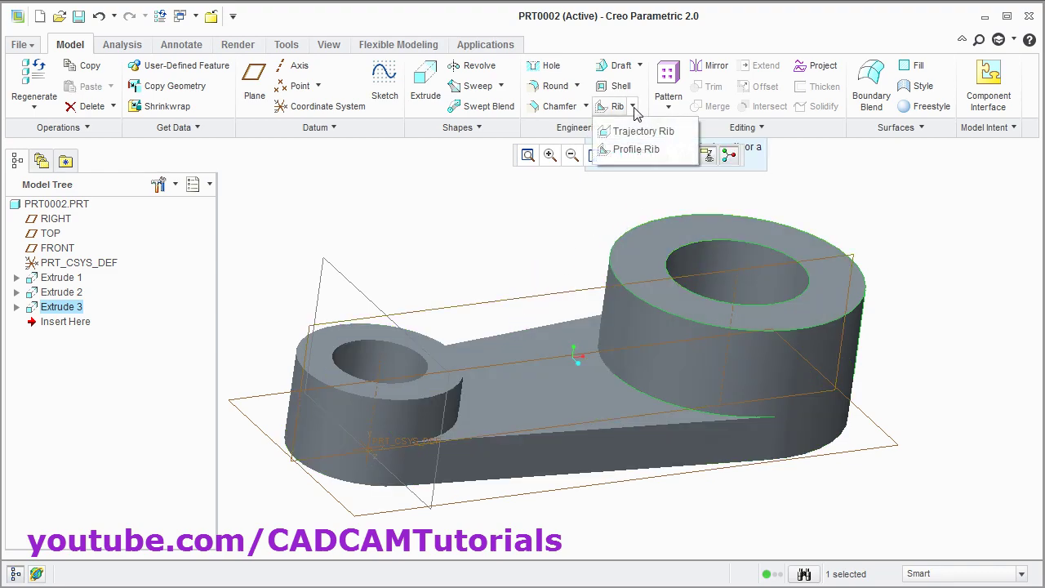
click(633, 150)
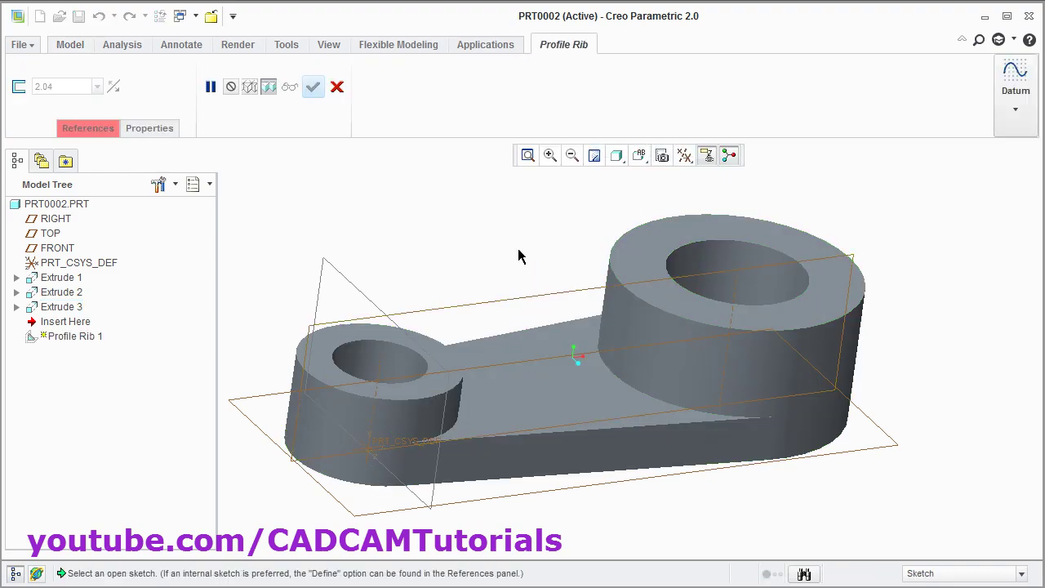
click(505, 303)
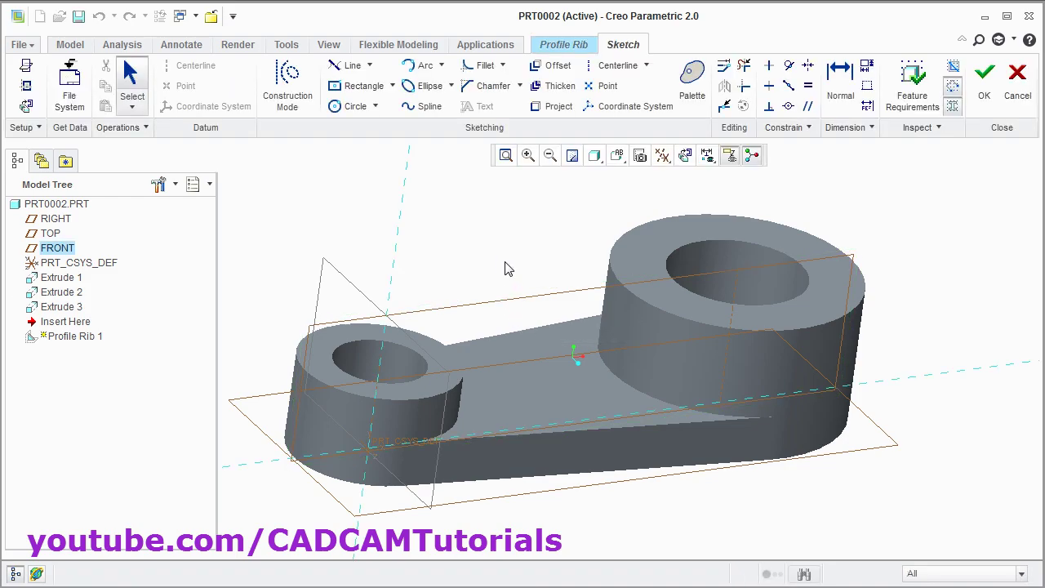
click(685, 155)
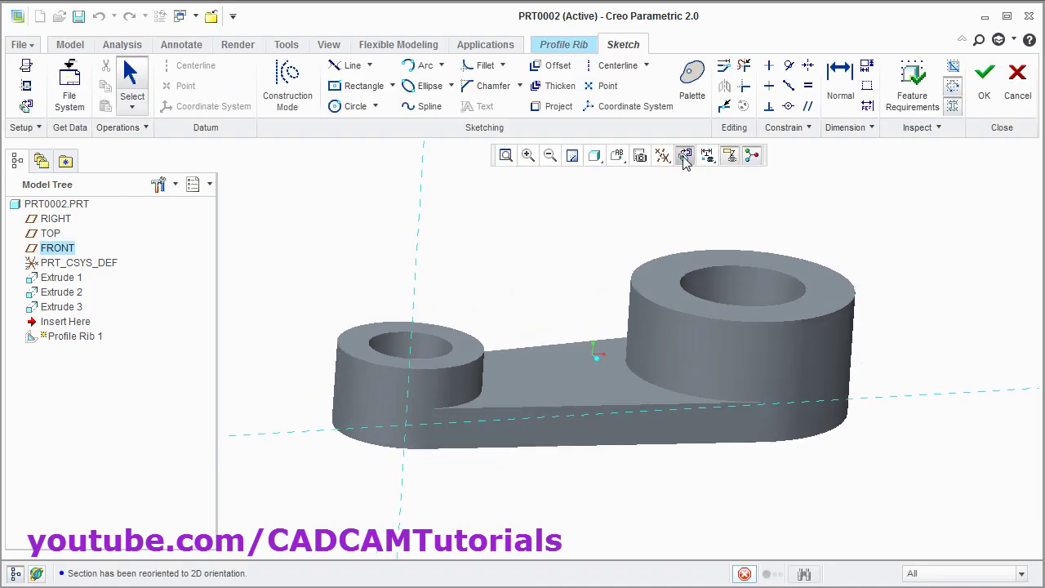
scroll(651, 304, down, 2)
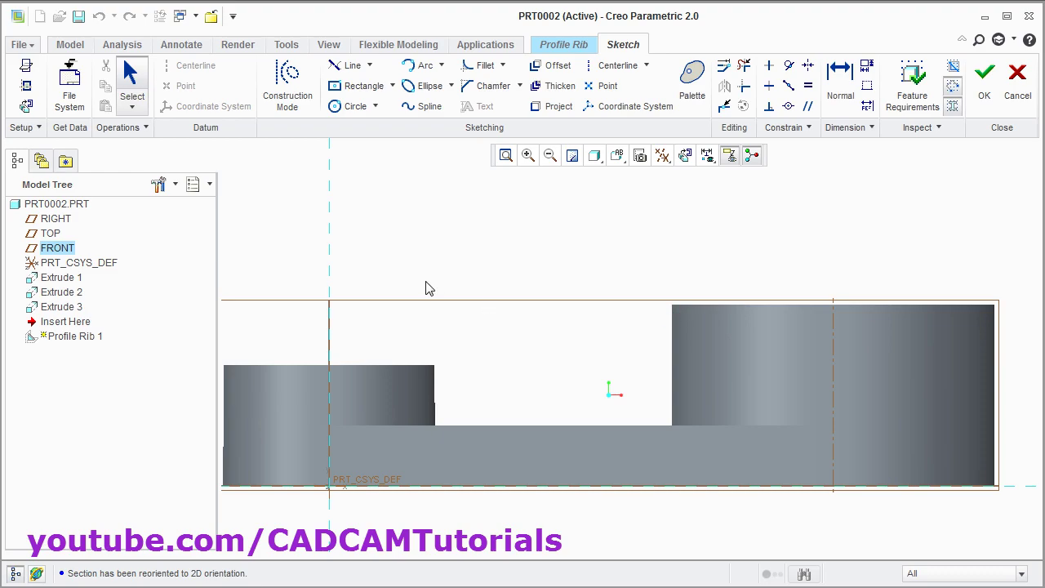
- Add the facing outer surfaces of the small and large bosses as sketch references
click(27, 88)
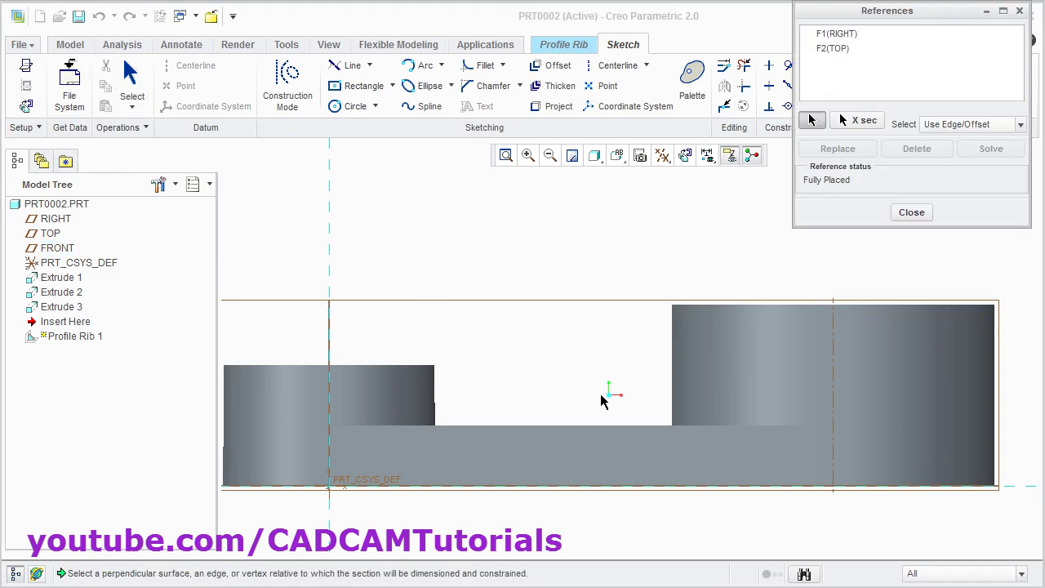
click(434, 384)
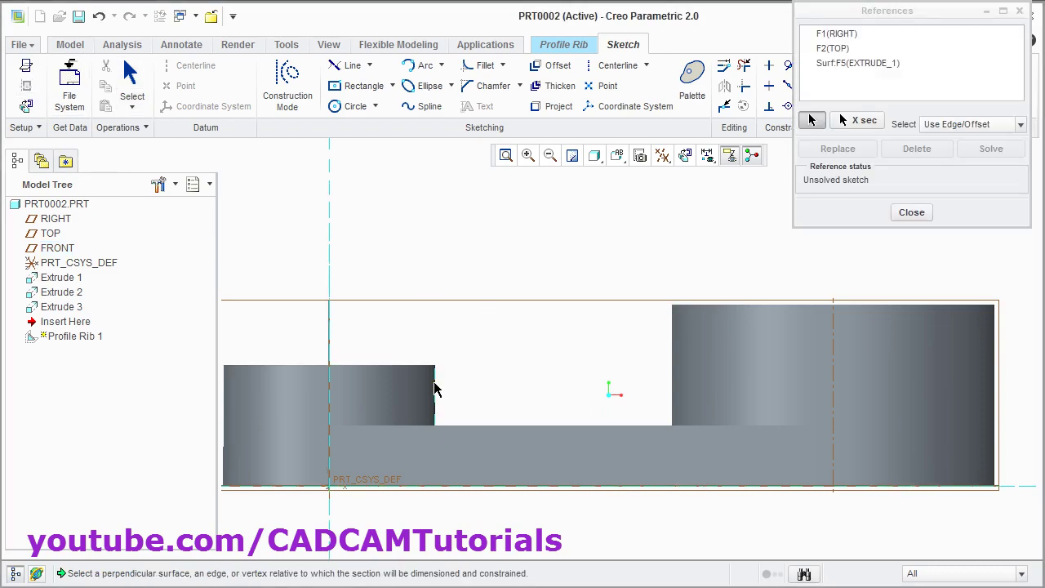
click(674, 341)
middle_click(570, 344)
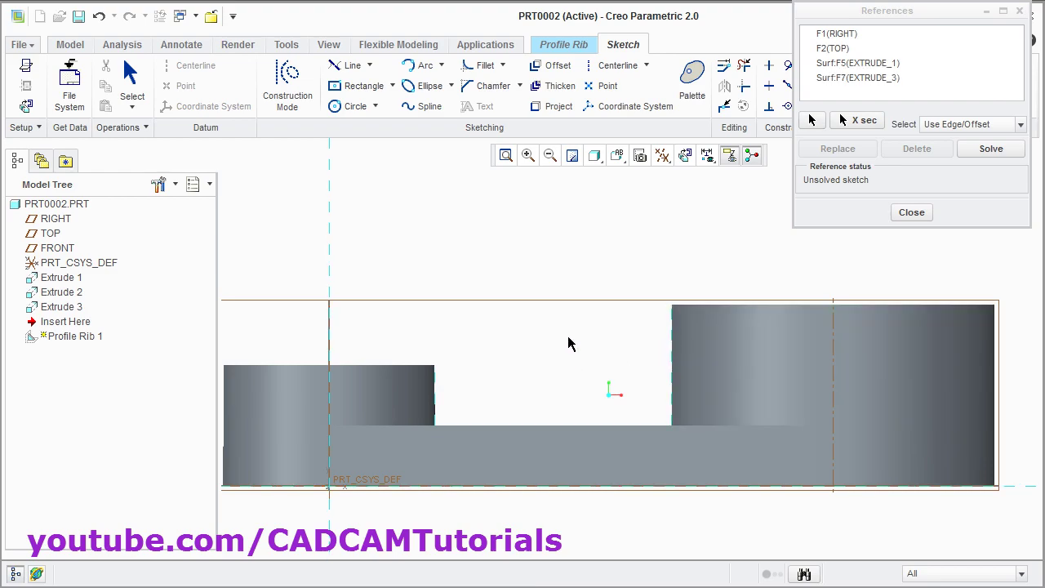
middle_click(570, 344)
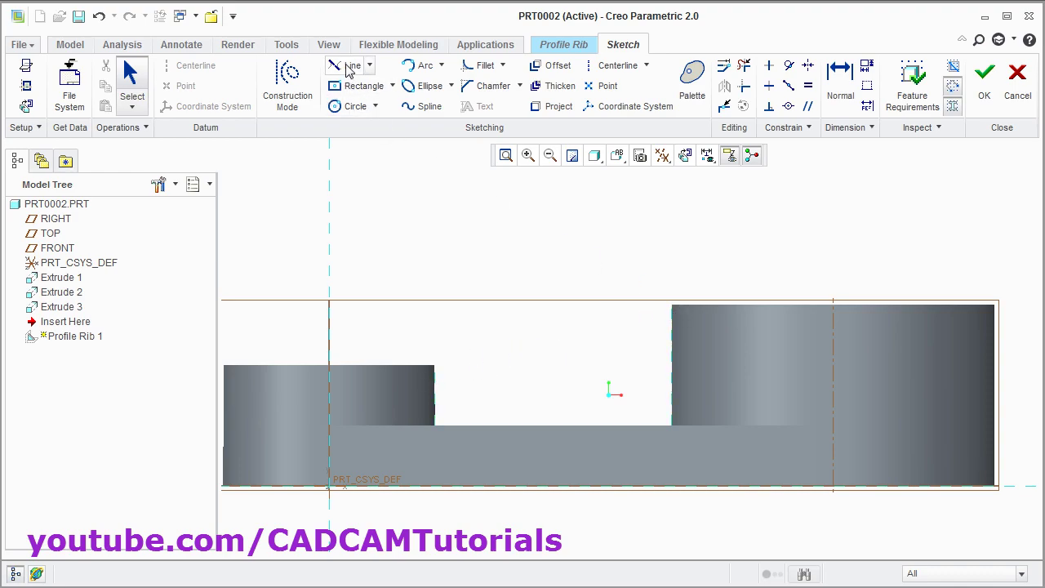
- Sketch the open rib profile from the small boss's upper corner to near the large boss's top, then down to the plate, and finish the sketch
click(372, 66)
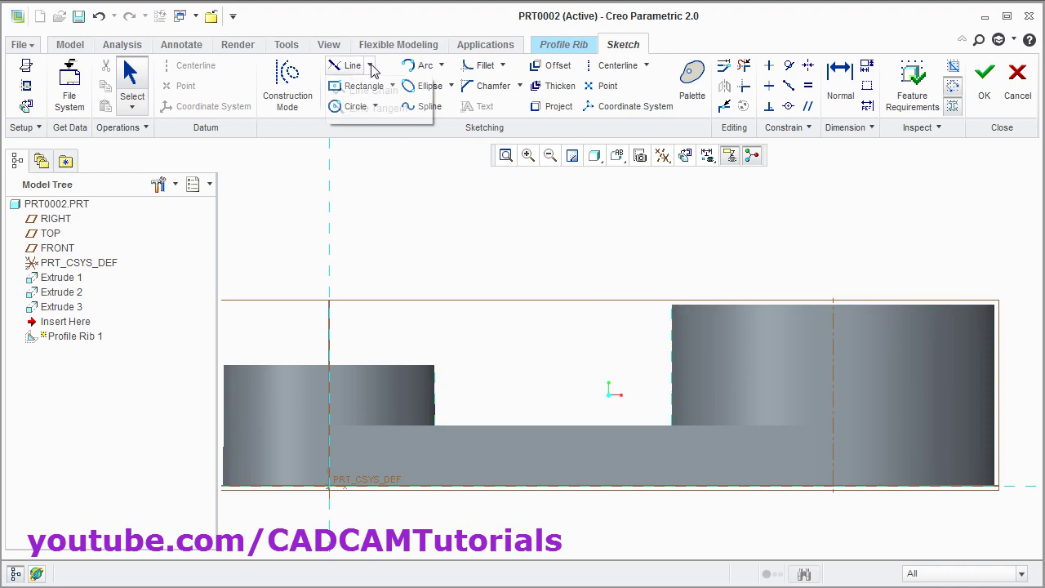
click(369, 93)
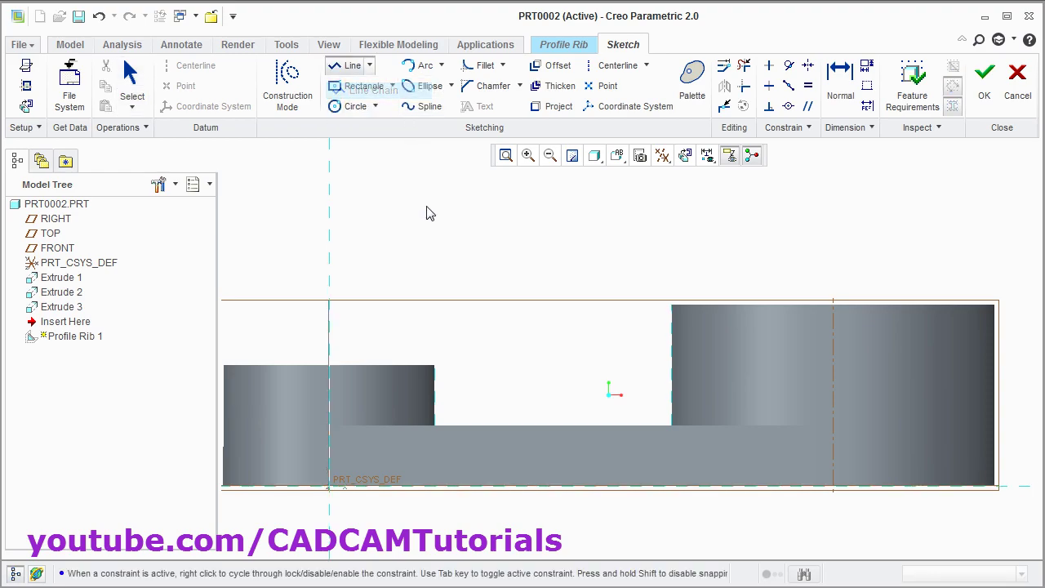
click(434, 365)
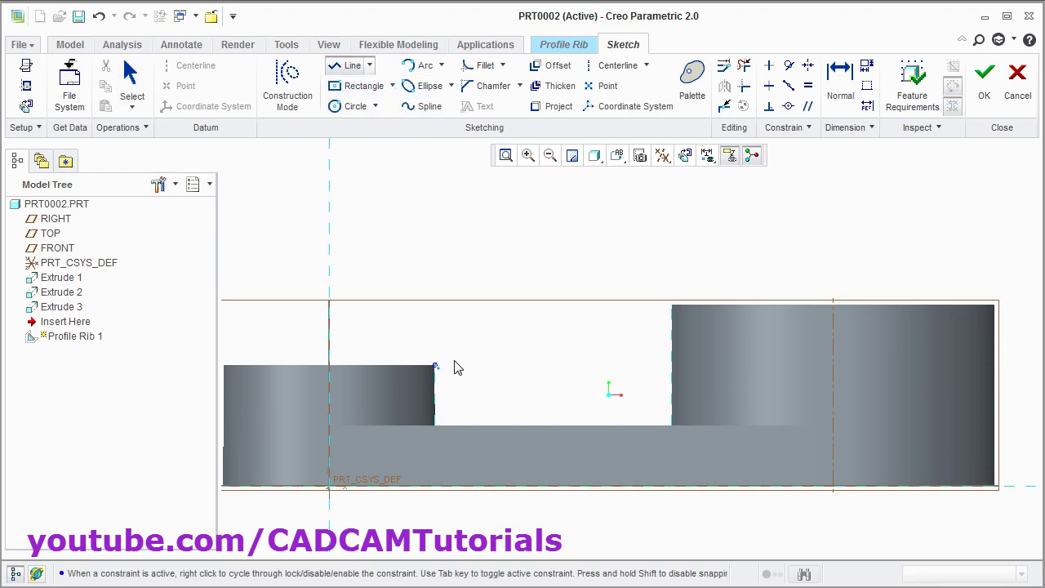
click(673, 309)
click(671, 425)
middle_click(641, 373)
click(984, 82)
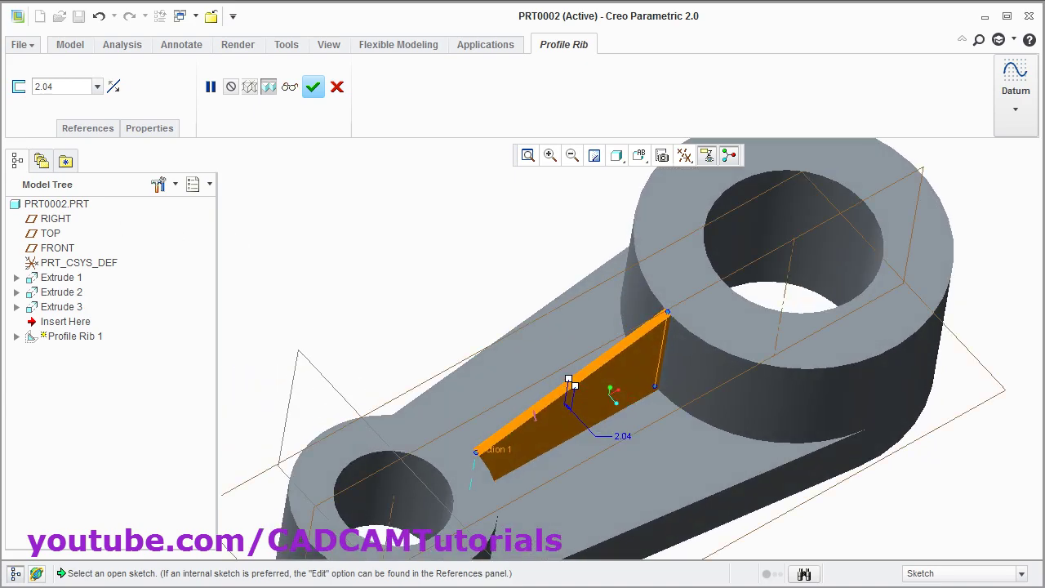
- Check the rib's thickness in the PDF drawing and set the profile rib's thickness to 12 mm
key(alt+Tab)
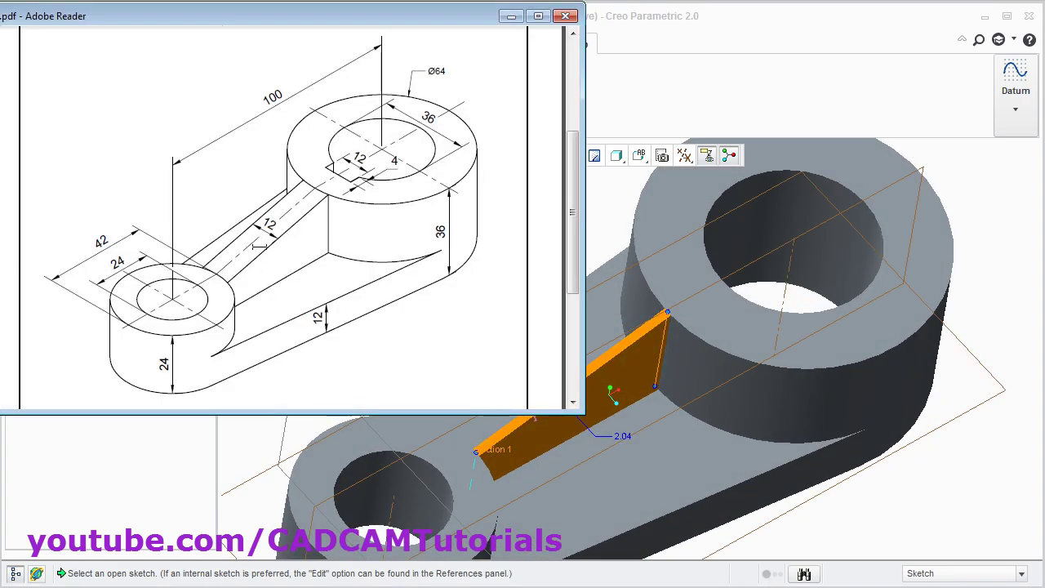
click(706, 80)
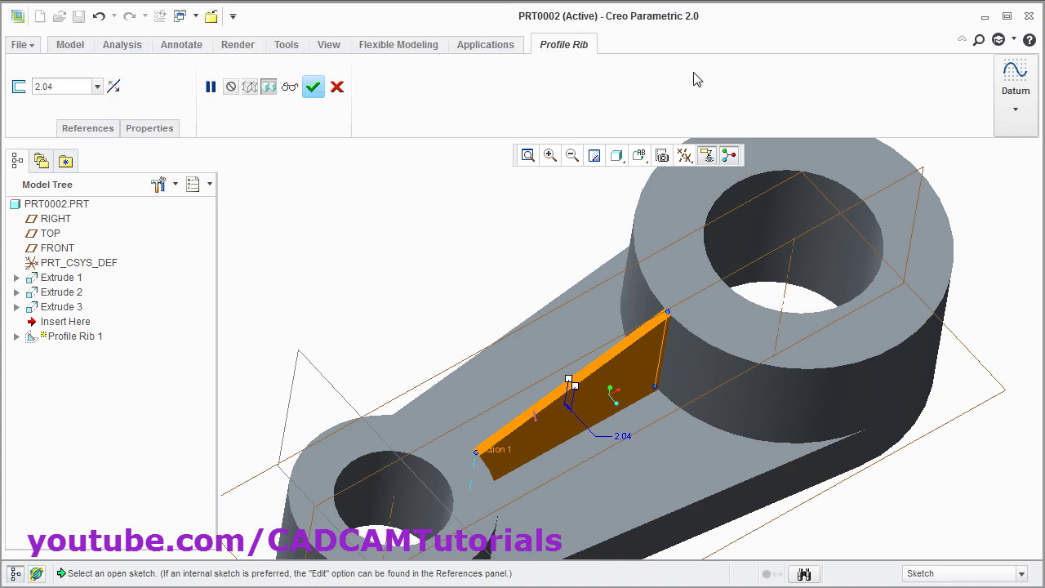
double_click(68, 86)
text(12)
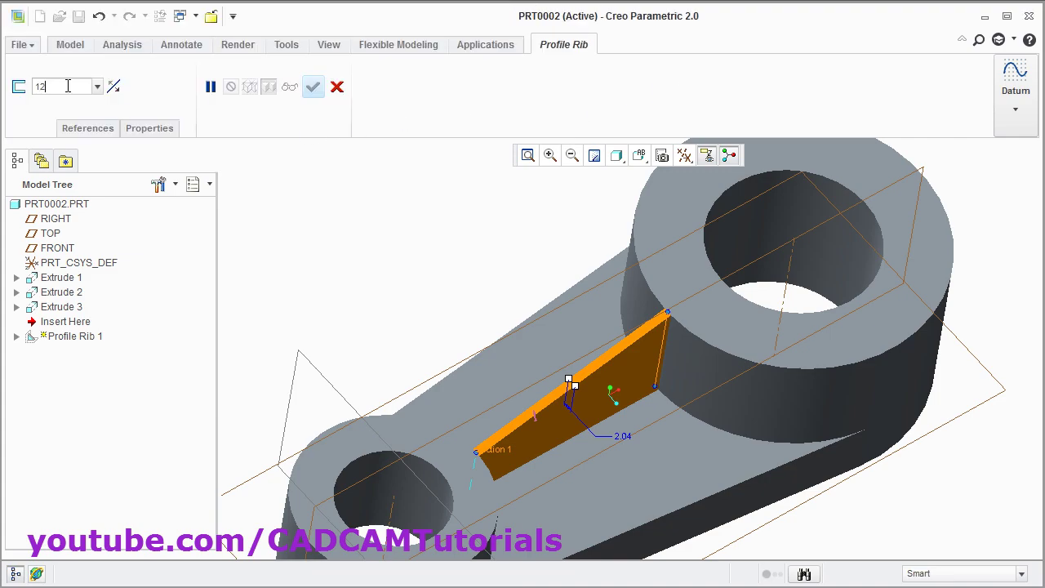
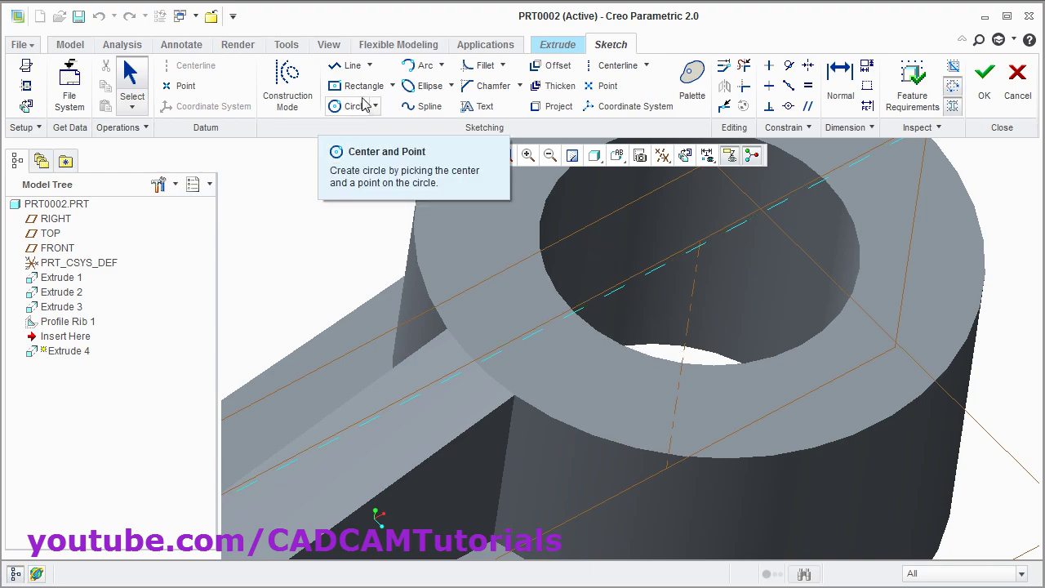
- Sketch a corner rectangle about 6.4 by 12 mm on the large boss's upper face, overlapping the hole's edge on the rib side
click(393, 85)
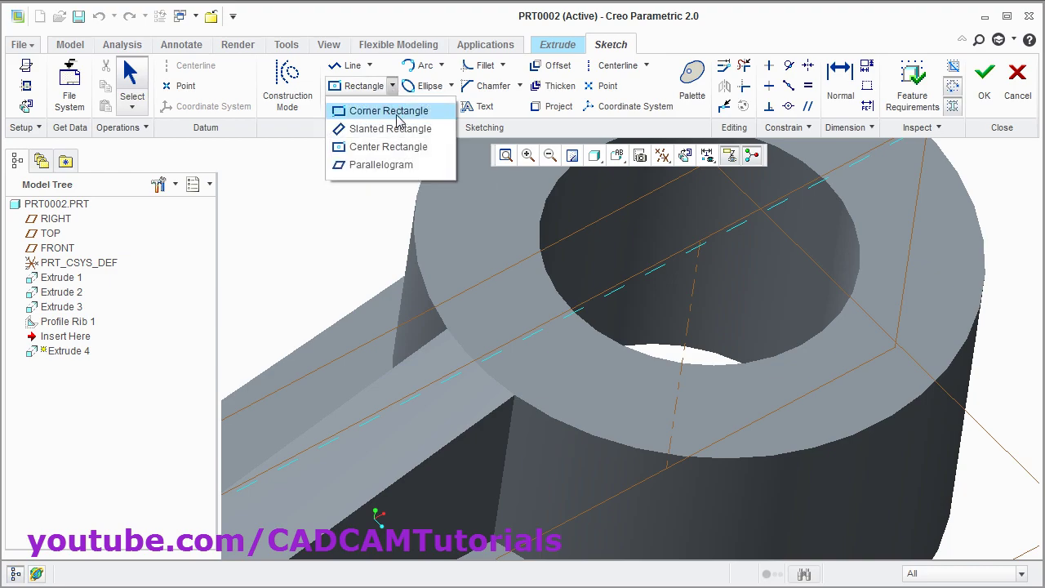
click(374, 111)
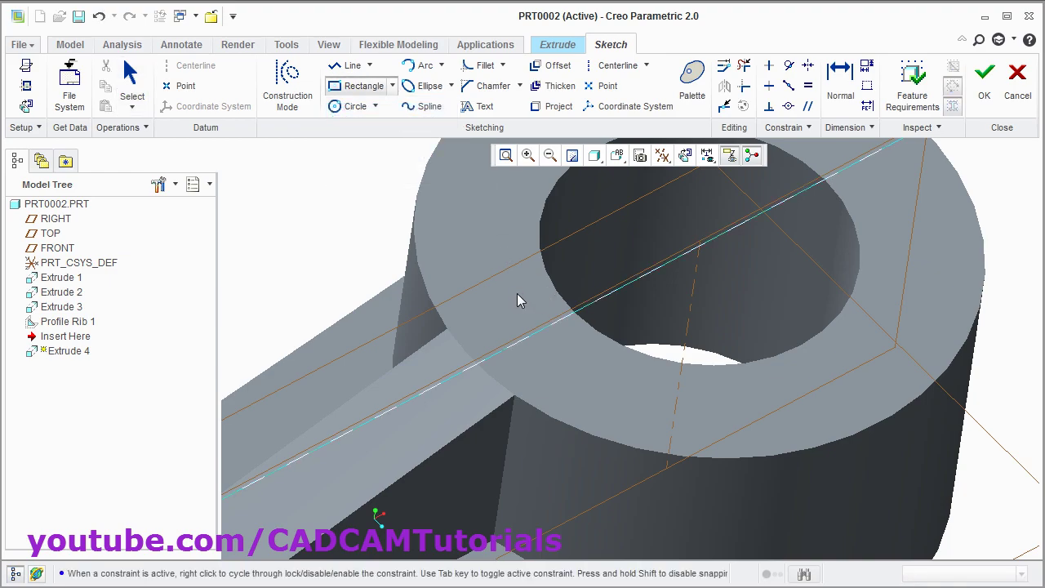
click(517, 294)
click(629, 338)
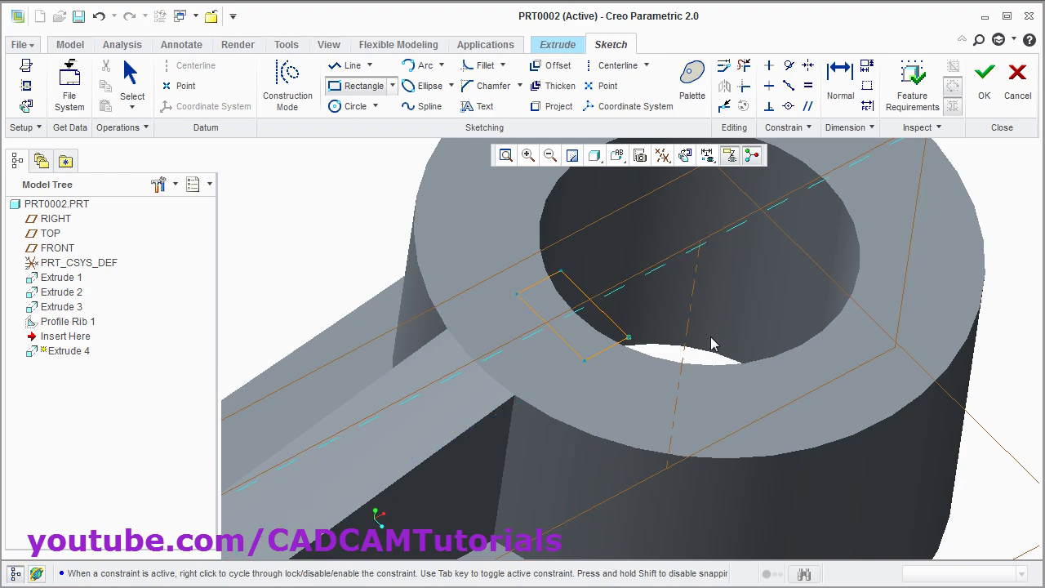
middle_click(731, 297)
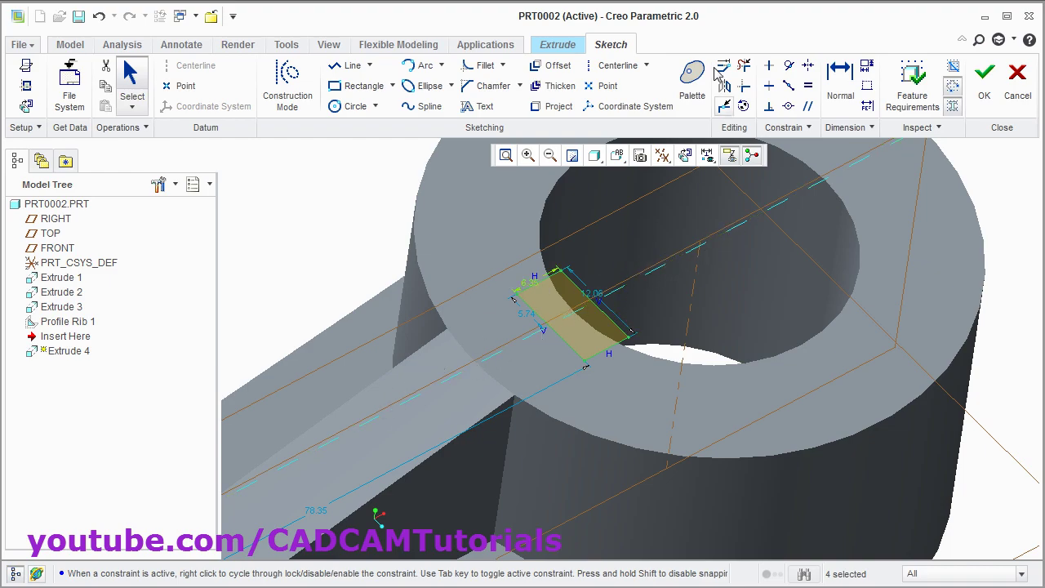
- Add a centerline through the rectangle along the lever's lengthwise reference
click(617, 70)
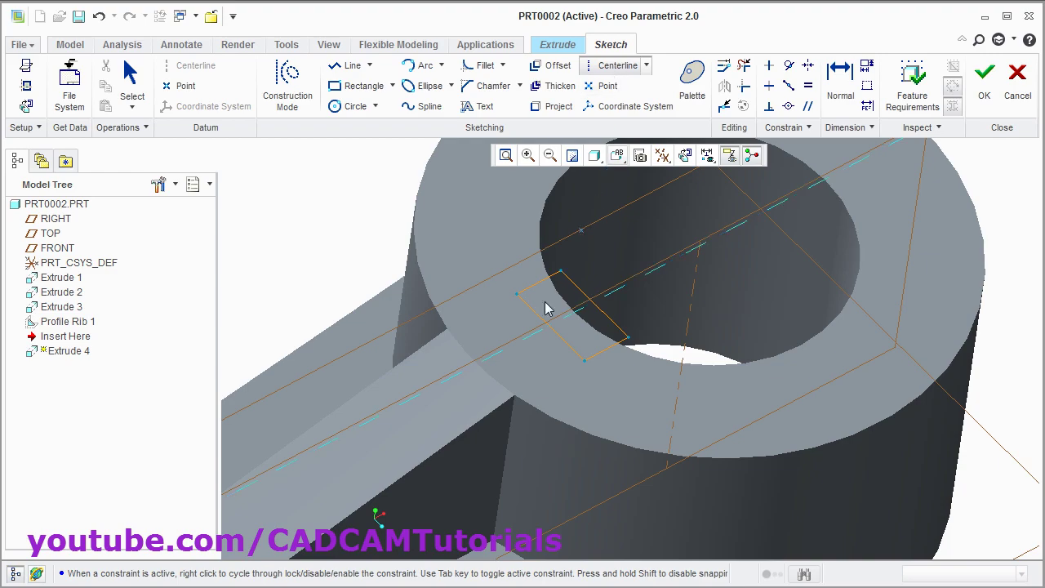
click(364, 433)
click(688, 252)
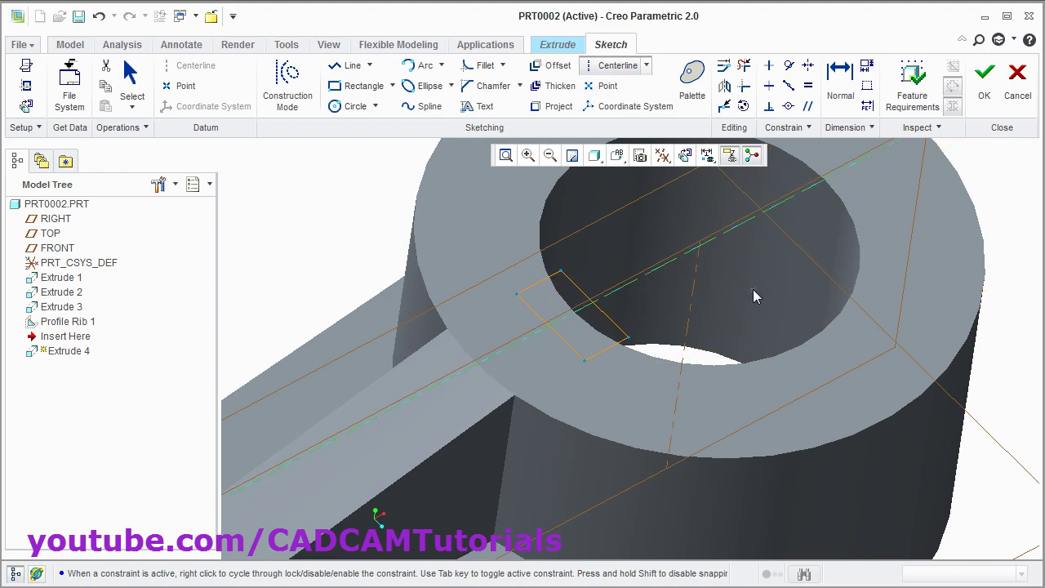
middle_click(752, 289)
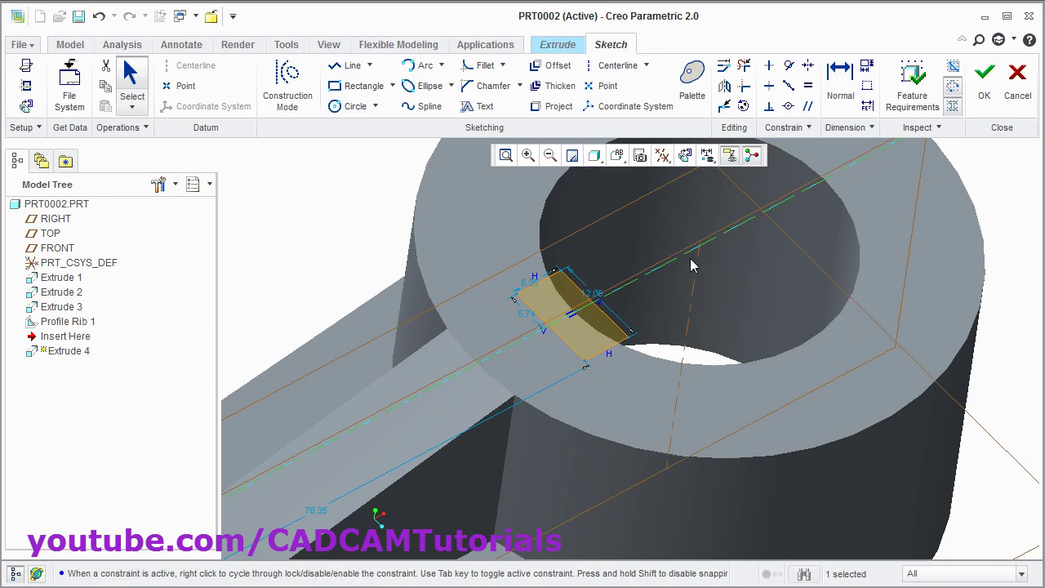
- Orient the view square to the sketch and project the large hole's circular edge into it
click(685, 155)
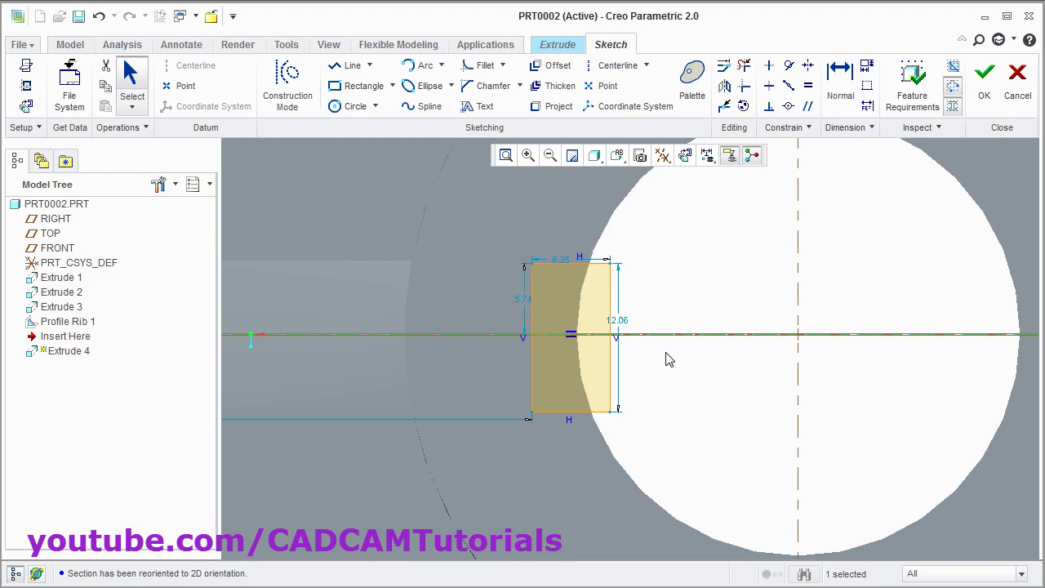
scroll(666, 359, down, 1)
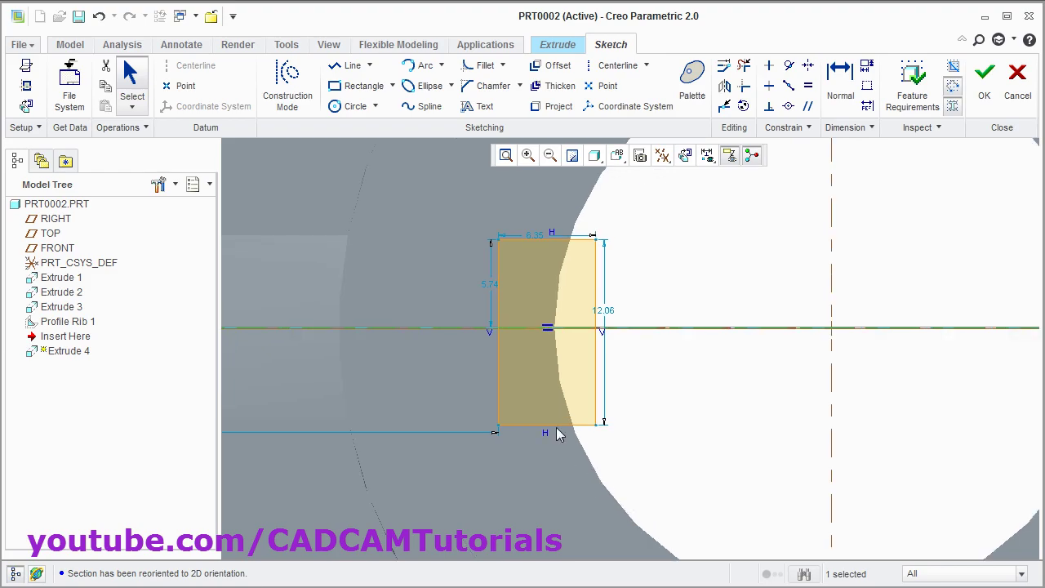
click(558, 106)
click(602, 488)
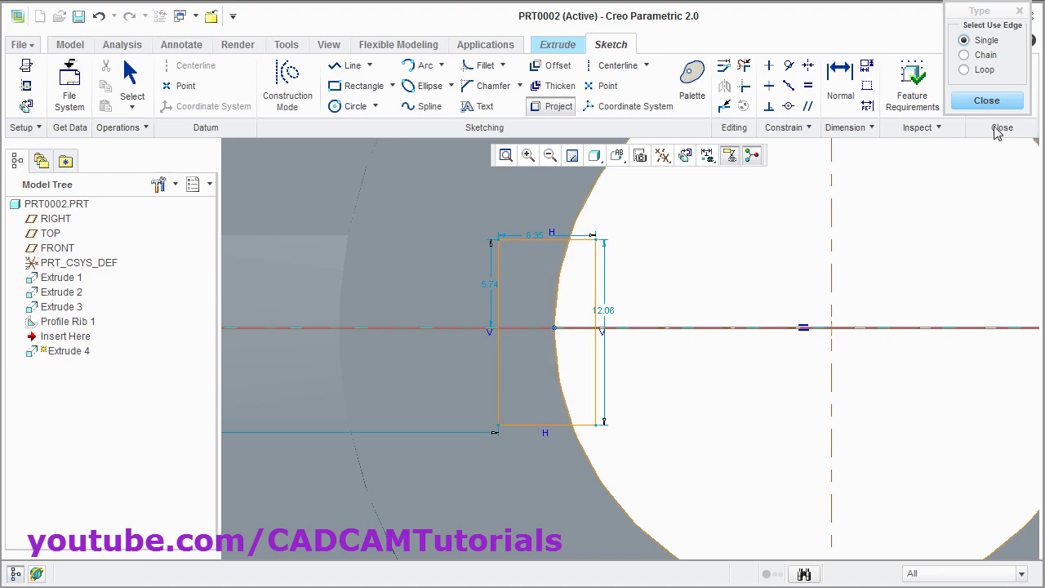
click(982, 101)
scroll(648, 394, down, 2)
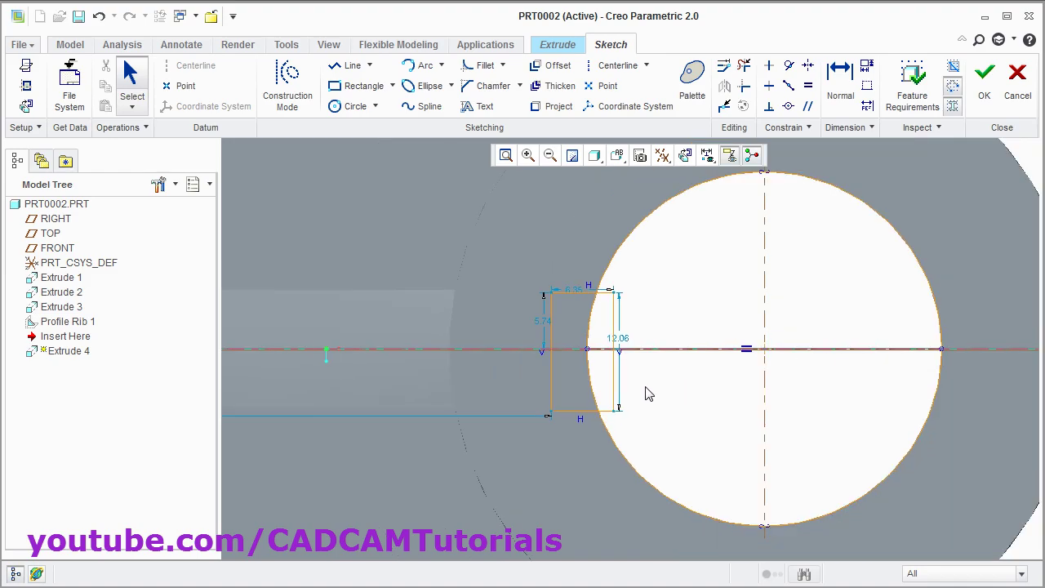
- Constrain the two corners of the keyway rectangle inside the large hole to be symmetric about the lengthwise centerline
scroll(684, 381, up, 1)
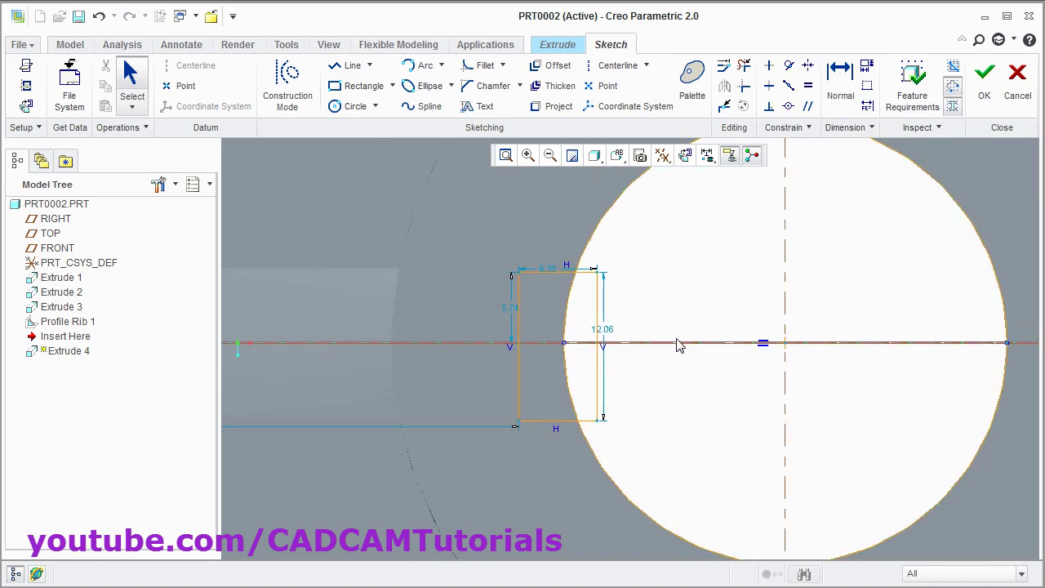
click(810, 67)
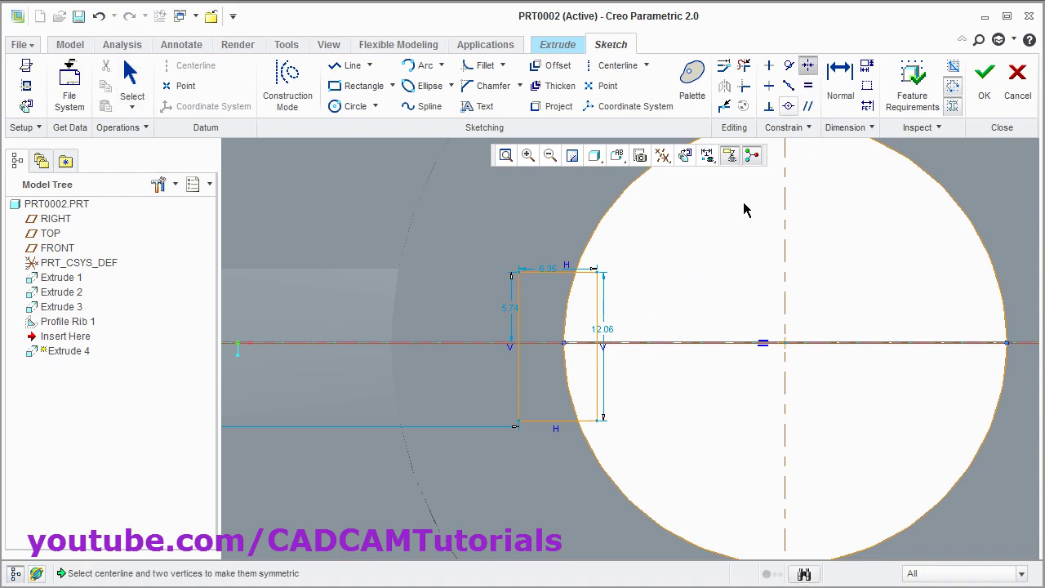
click(654, 347)
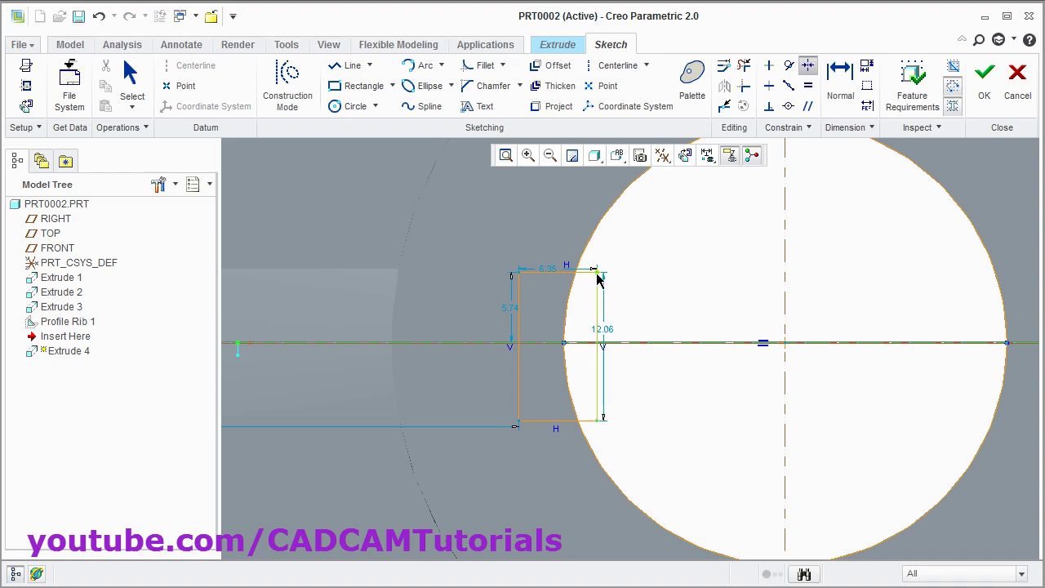
click(597, 276)
click(598, 419)
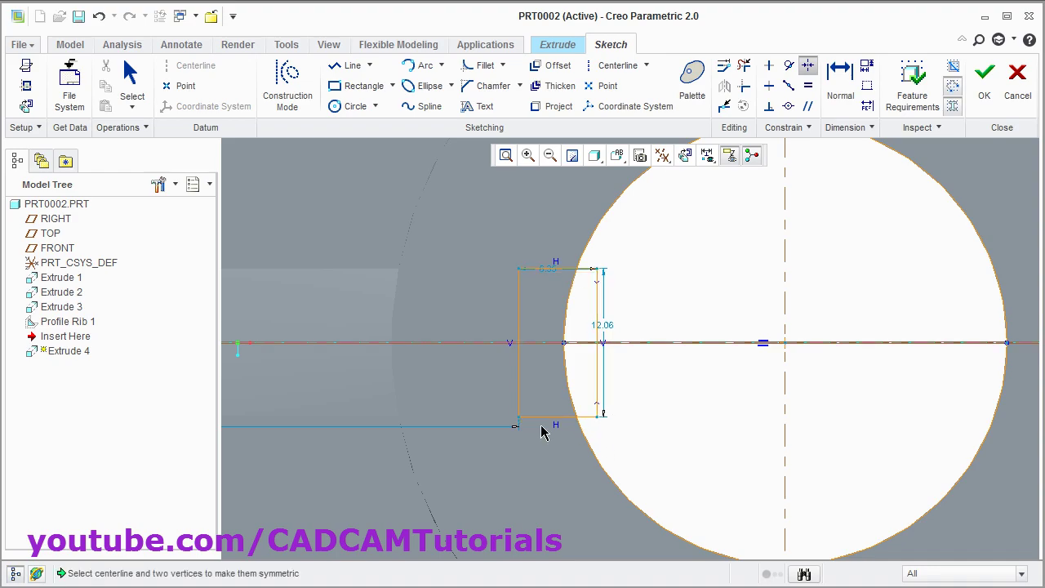
middle_click(660, 399)
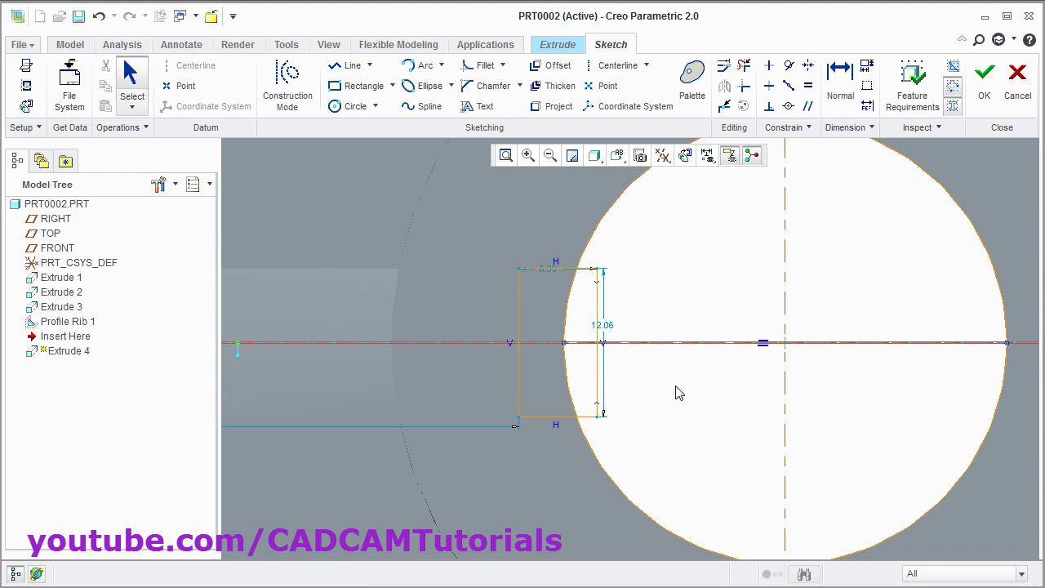
- Set the keyway rectangle's dimension across the centerline to 12 mm
double_click(604, 325)
text(1)
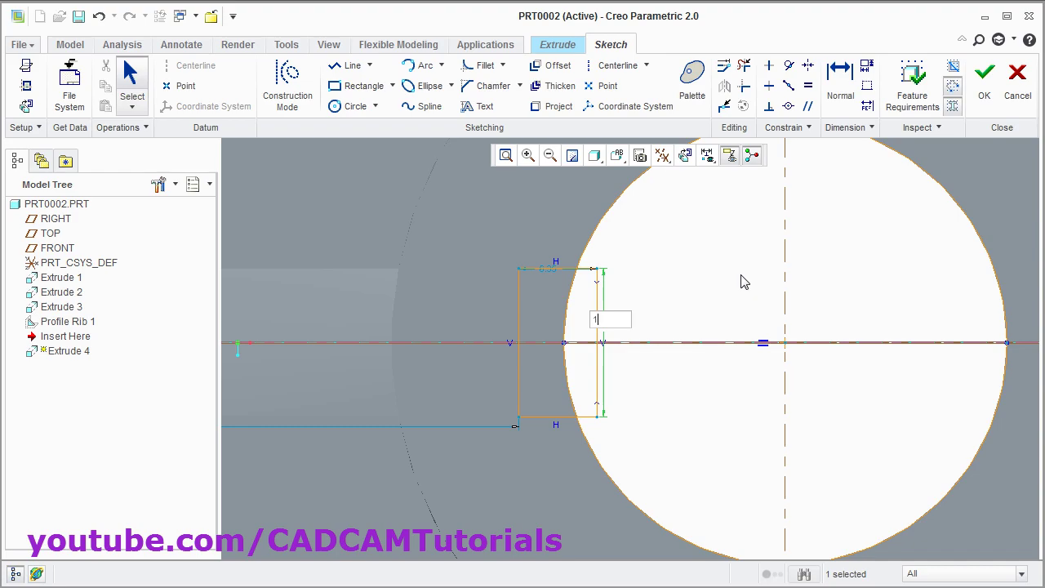
text(2)
key(Return)
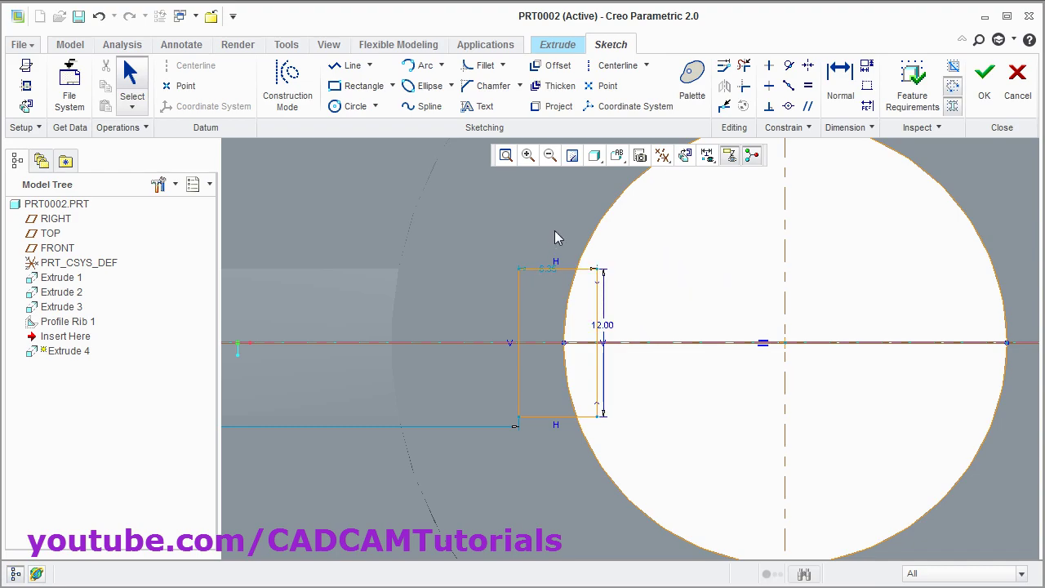
- Trim the rectangle's segments inside the large hole and the projected circle outside the slot, leaving a closed keyway profile
click(744, 69)
click(597, 313)
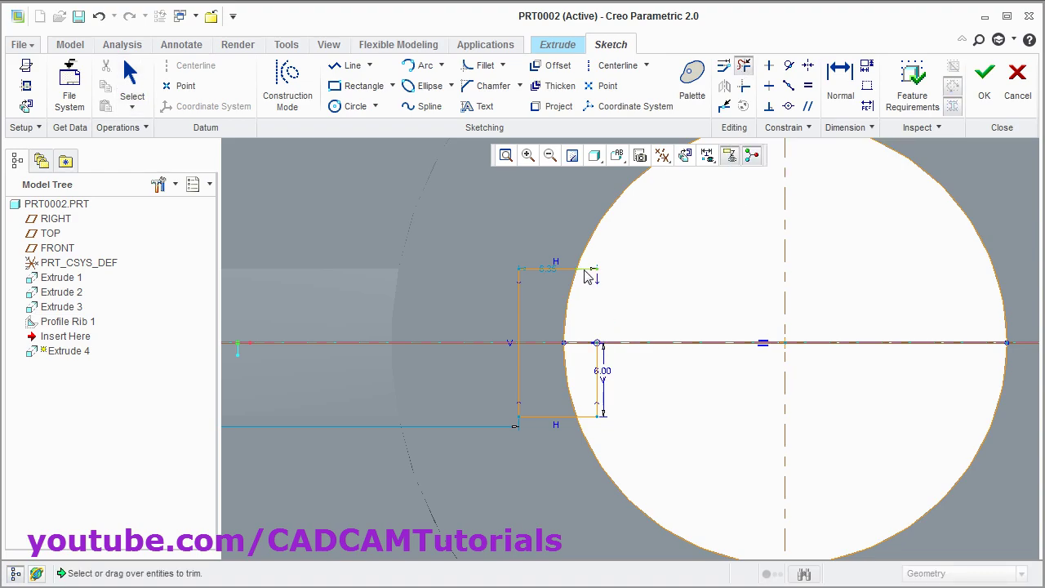
click(587, 270)
click(584, 417)
click(601, 406)
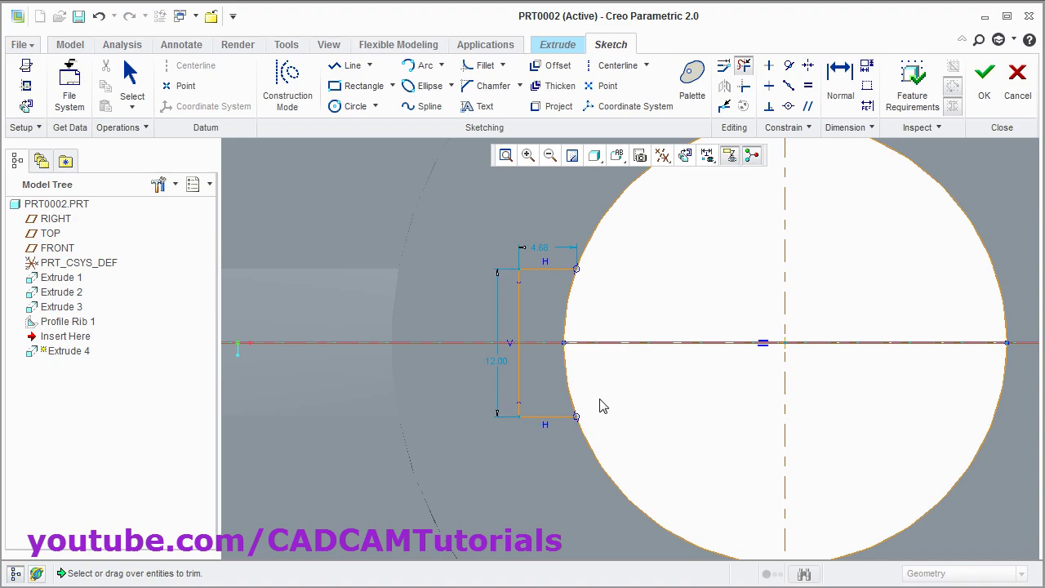
click(601, 234)
scroll(708, 336, down, 3)
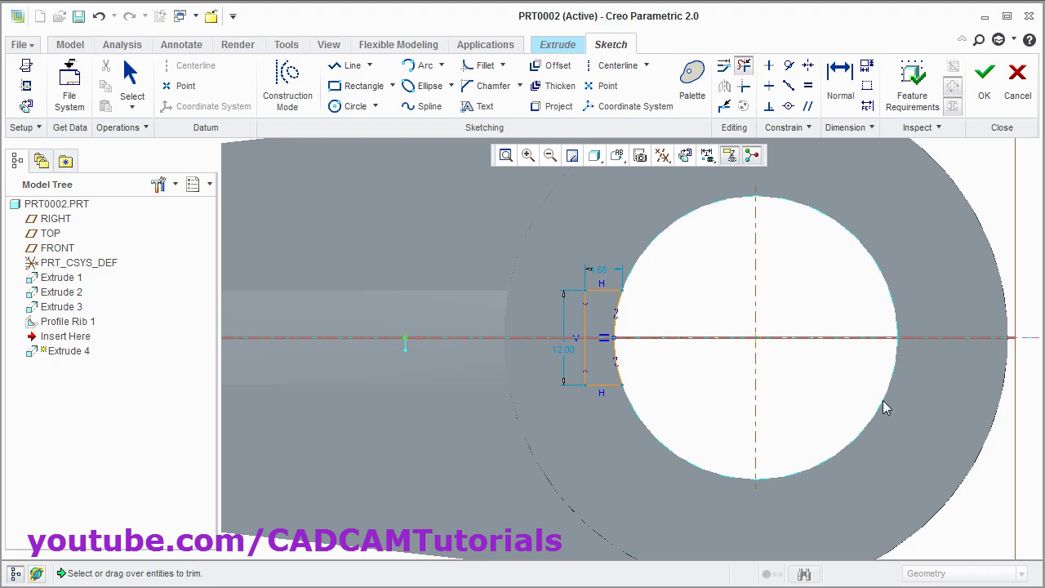
scroll(719, 368, up, 3)
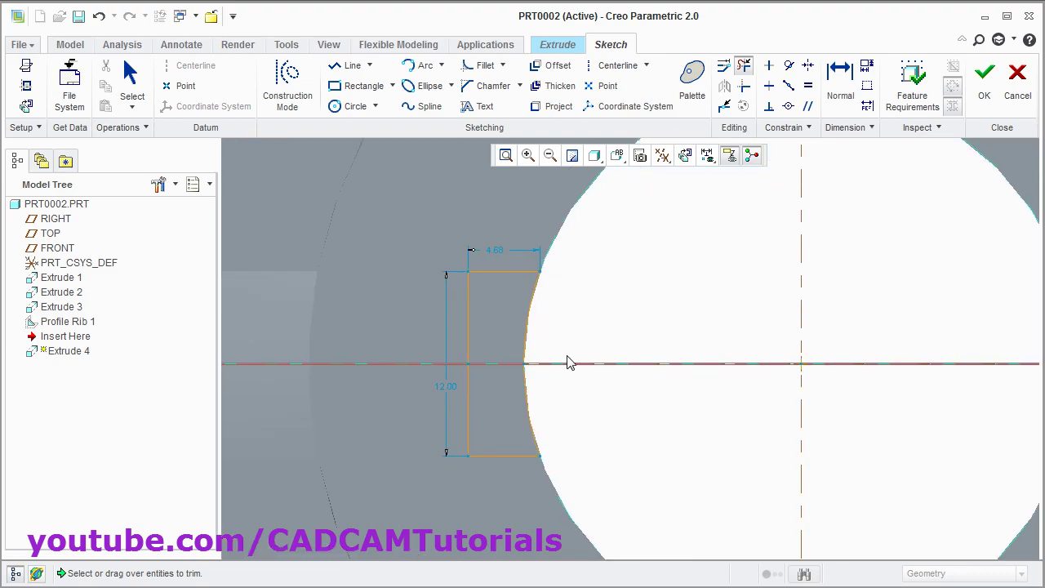
middle_click(618, 309)
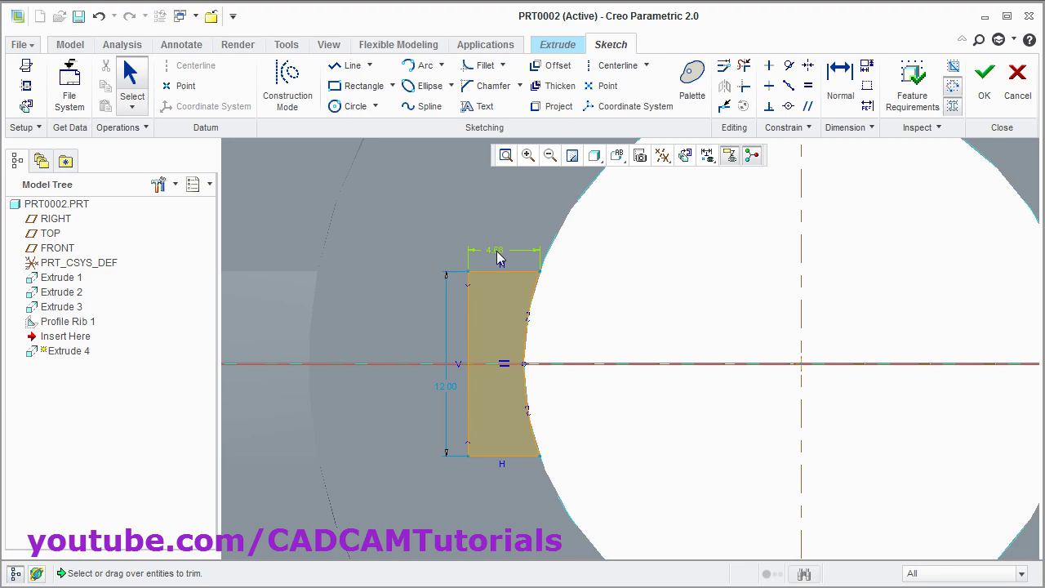
- Set the length of the keyway profile's short straight sides to 4 mm and finish the sketch
double_click(499, 255)
text(4)
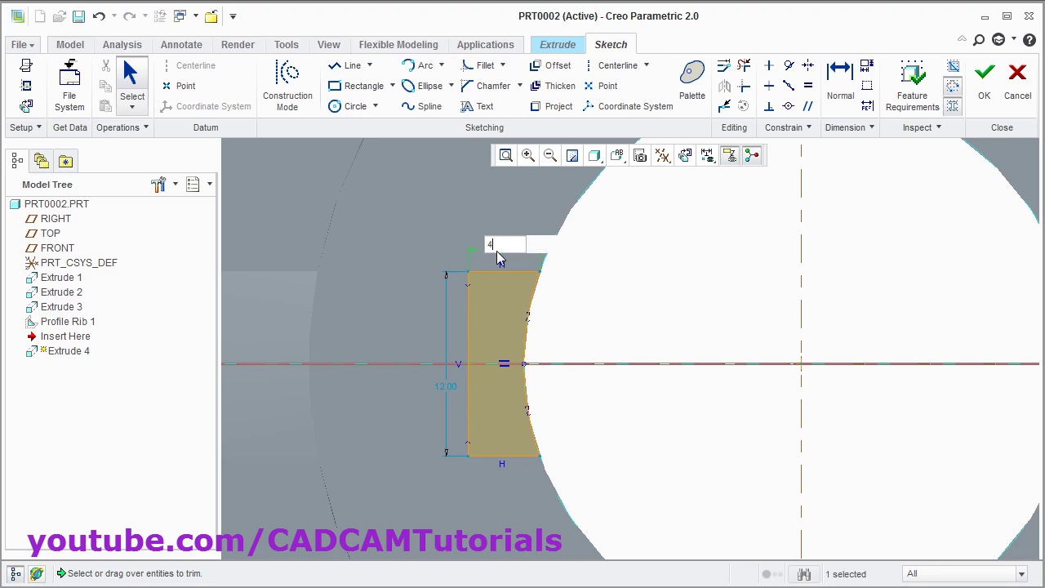
key(Return)
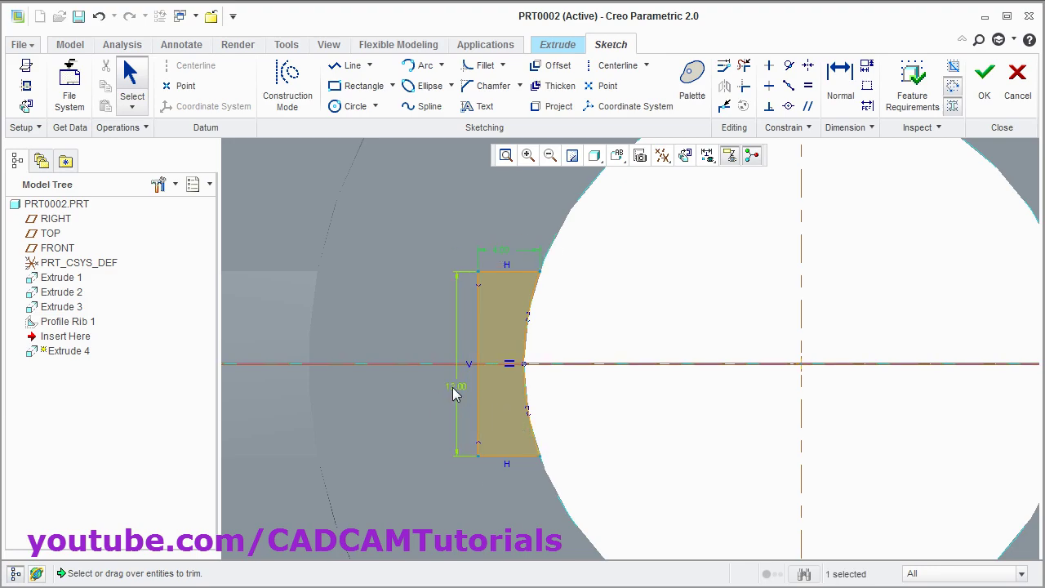
click(984, 96)
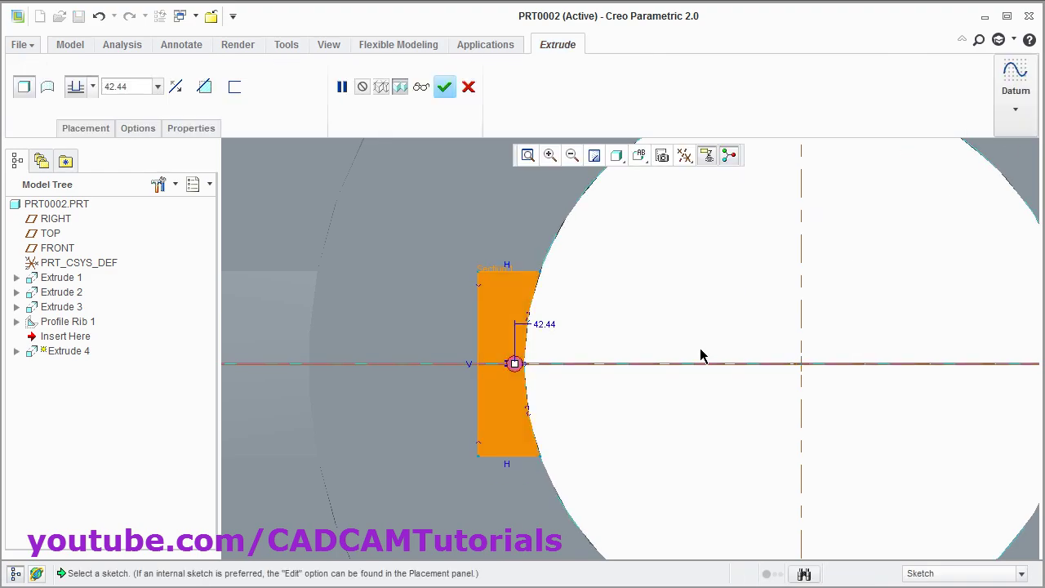
- Flip the extrusion into the large boss, cut the keyway Through All with material removal, and restore the default view
scroll(608, 364, down, 2)
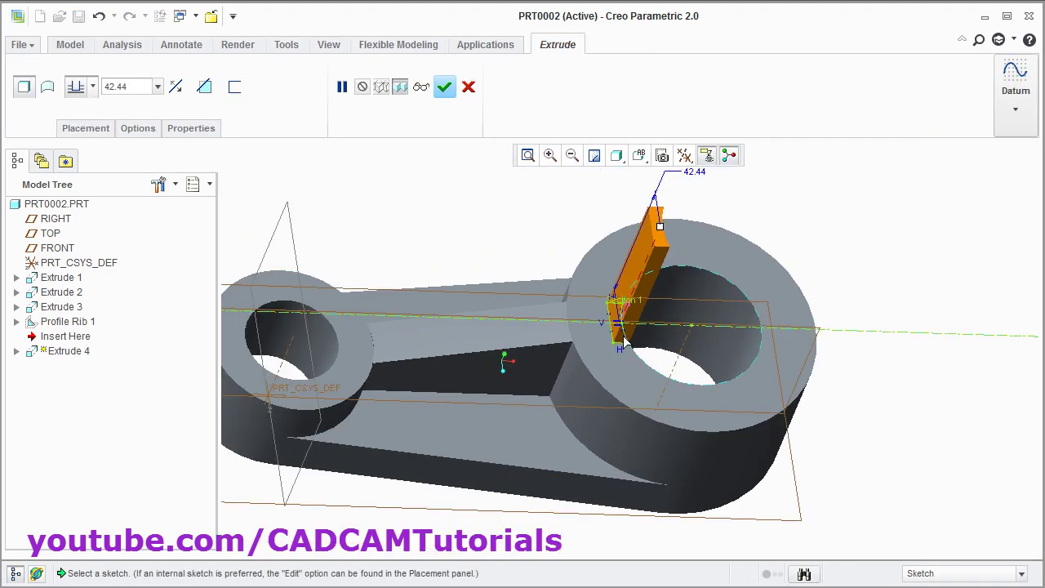
scroll(653, 332, up, 3)
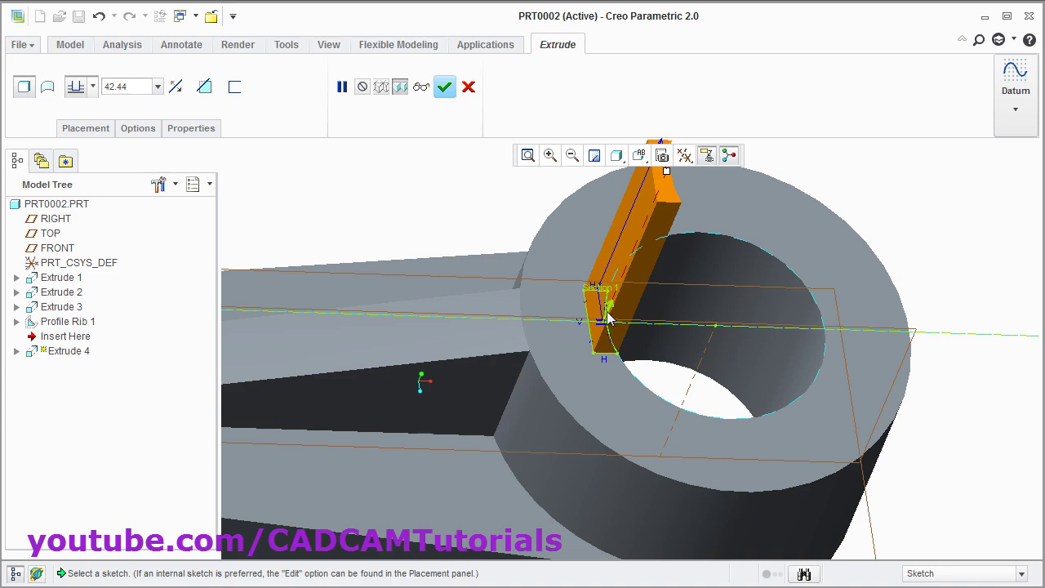
click(611, 310)
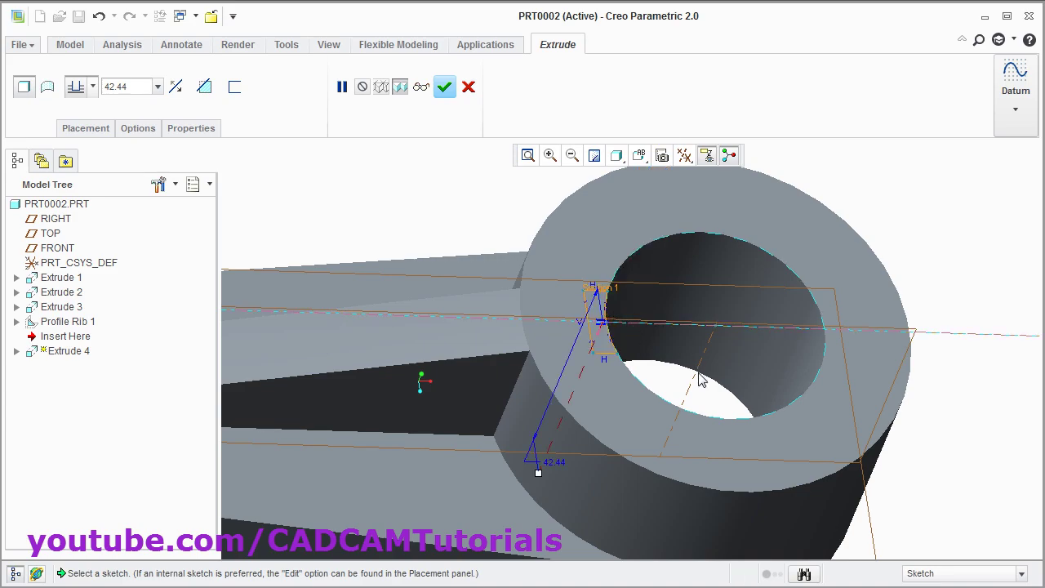
middle_drag(702, 381, 717, 414)
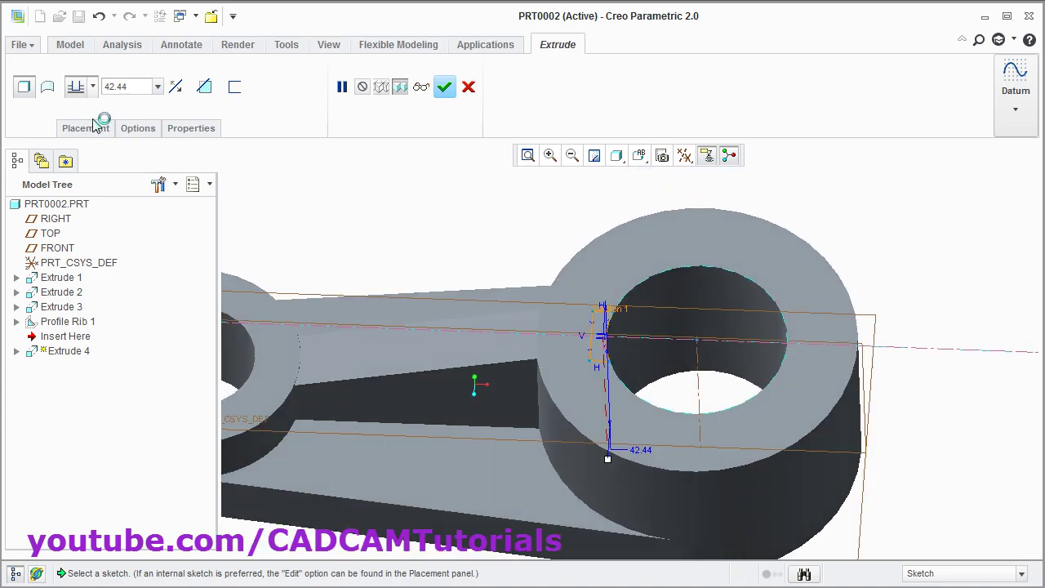
click(93, 87)
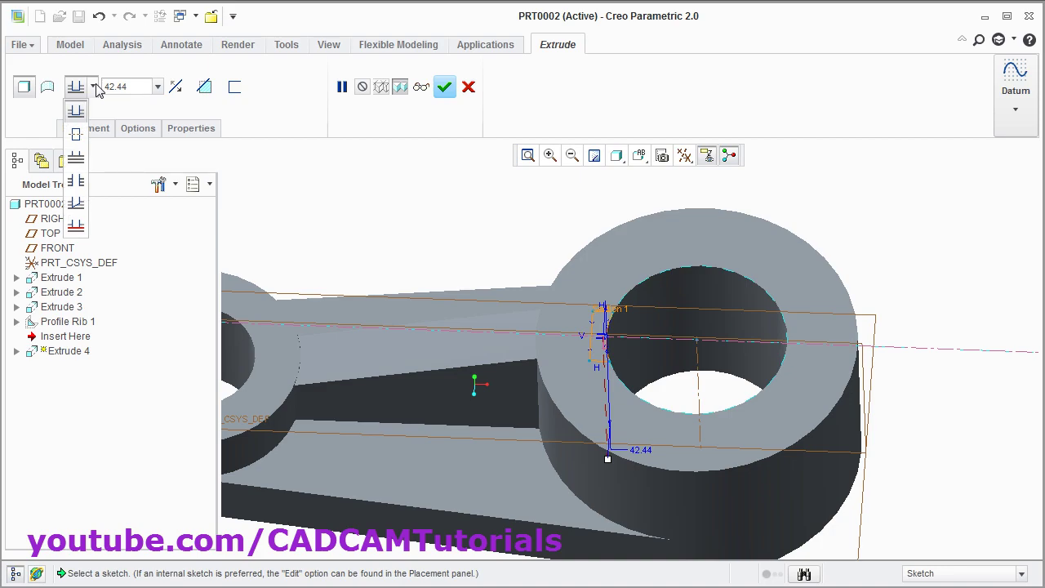
click(76, 182)
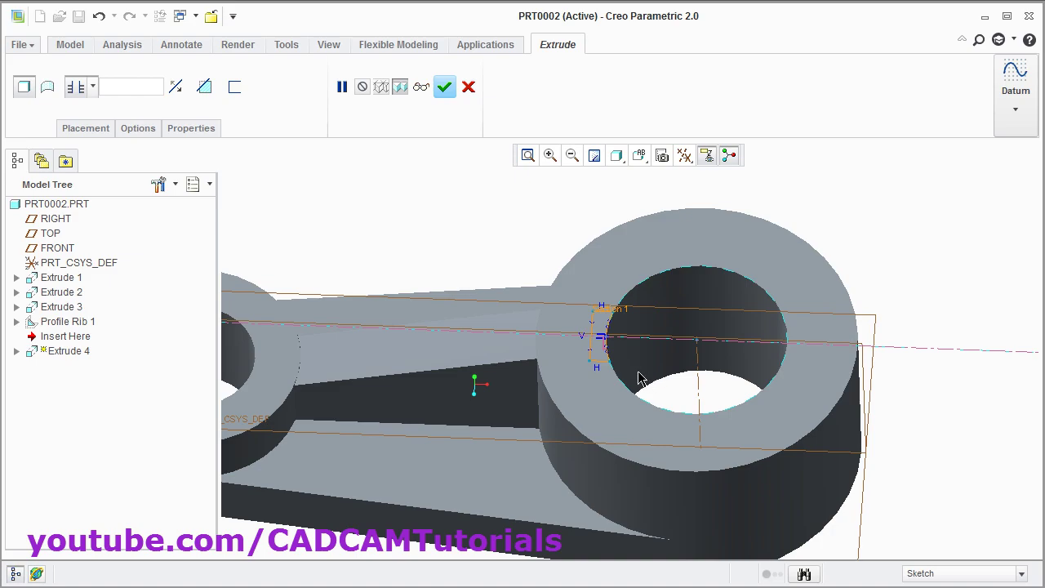
click(204, 88)
click(468, 88)
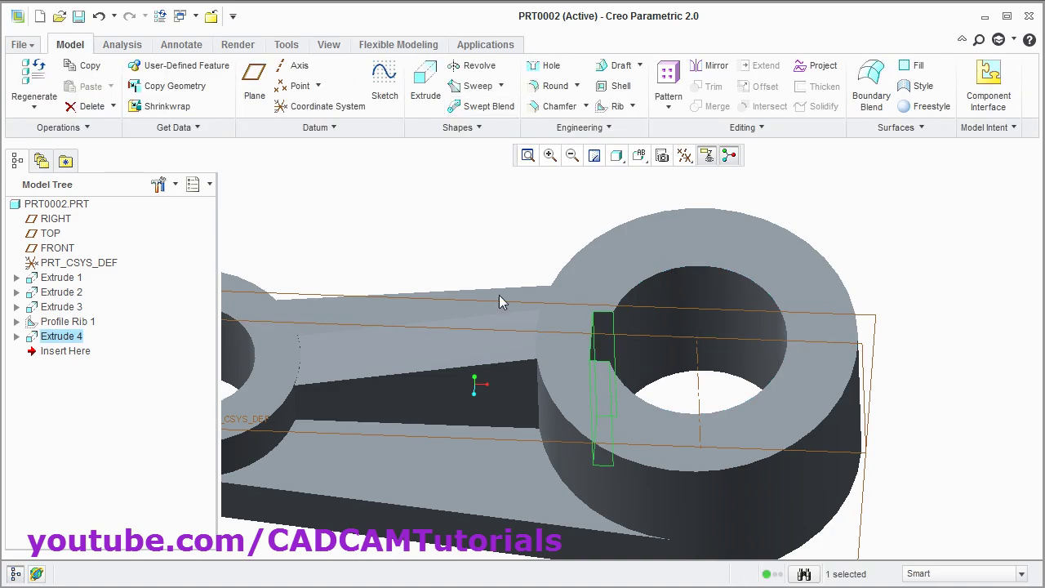
key(ctrl+d)
click(602, 538)
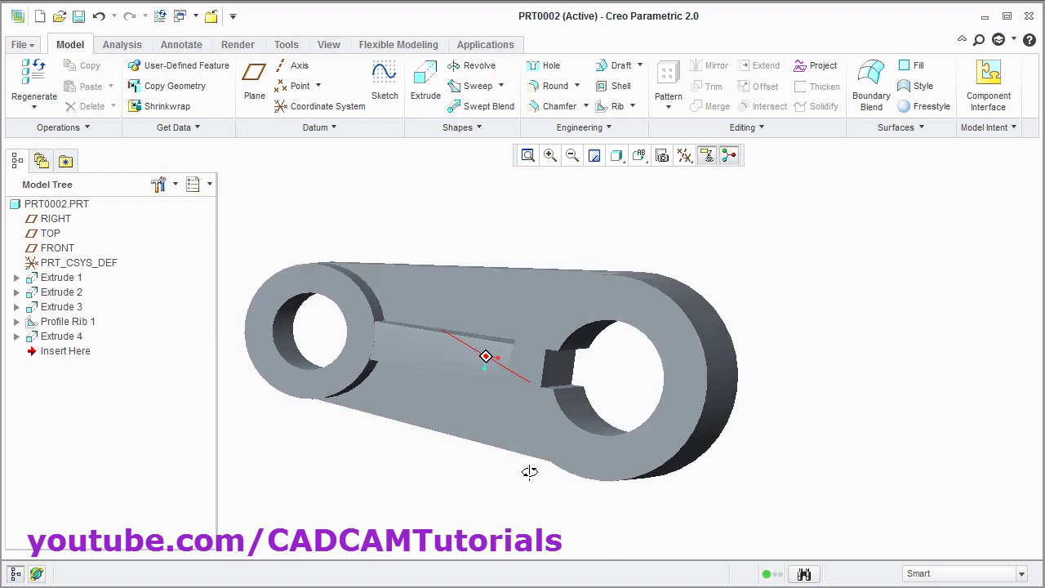